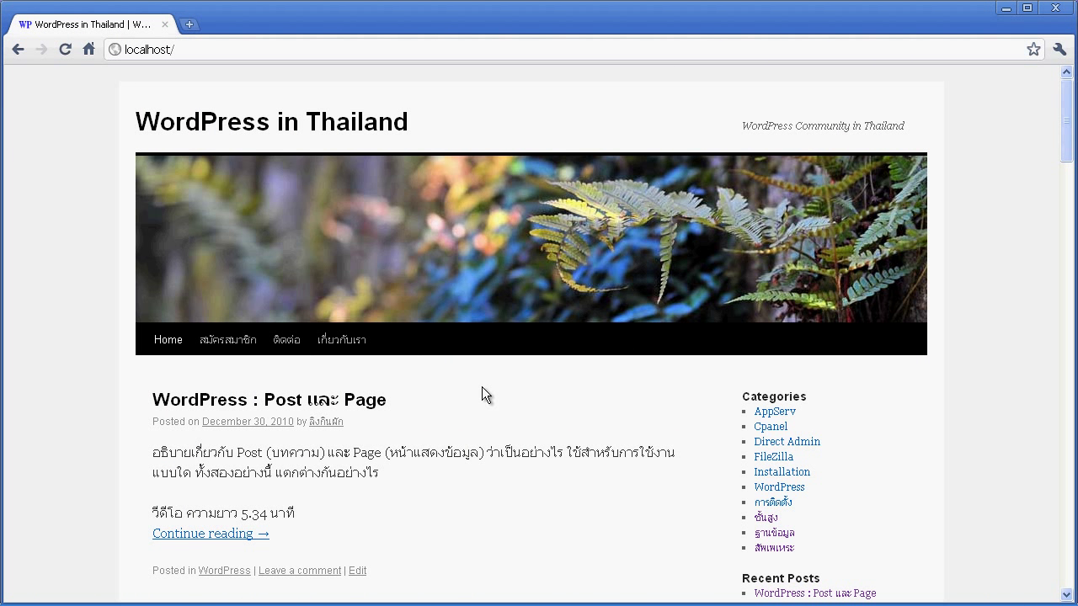
# Switch from Chrome to Total Commander, showing the c:\AppServ\www folder.
pyautogui.click(184, 600)
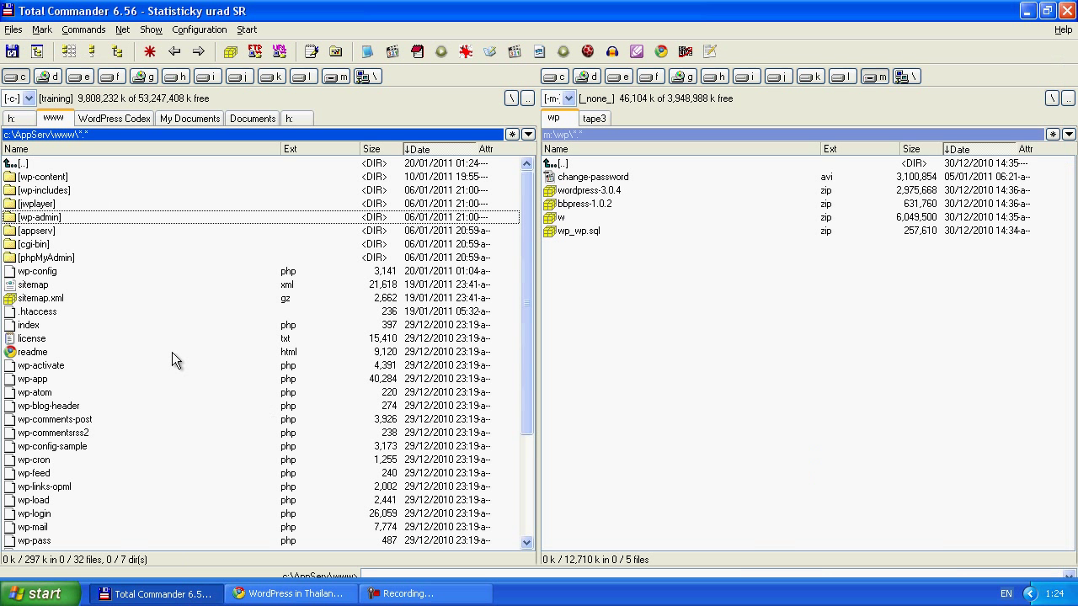
# Make a new 'board' folder in c:\AppServ\www with F7 and step into it.
pyautogui.click(88, 189)
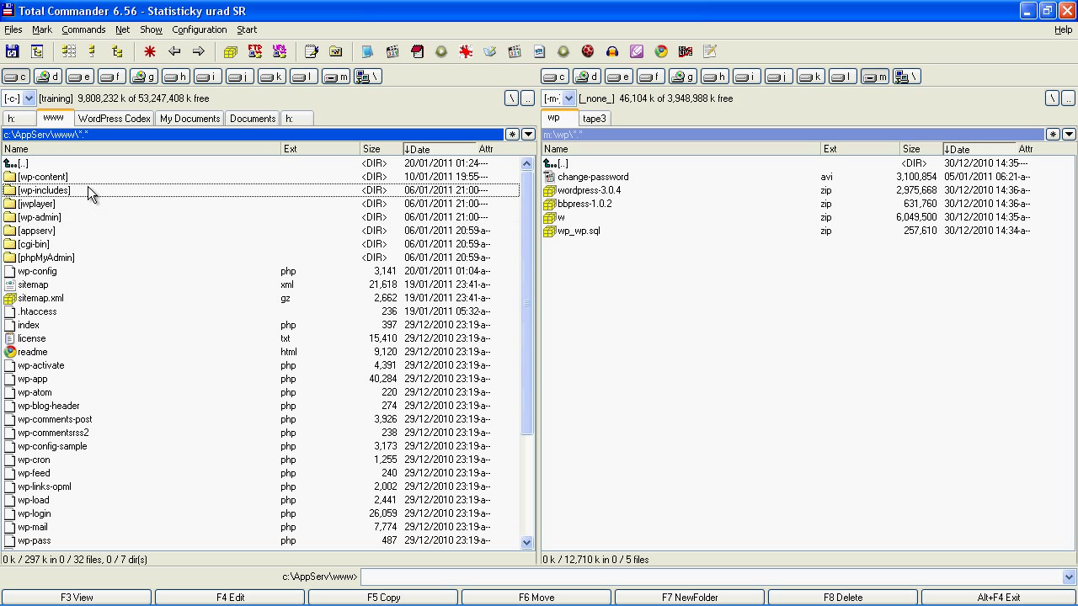
pyautogui.press('F7')
pyautogui.write('b')
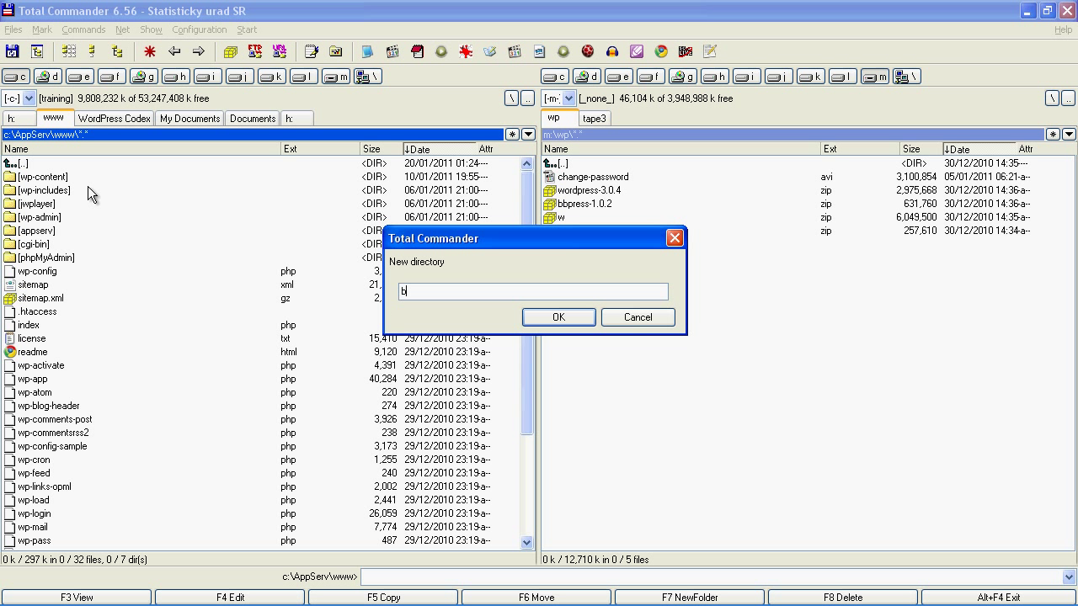
pyautogui.write('oard')
pyautogui.press('Return')
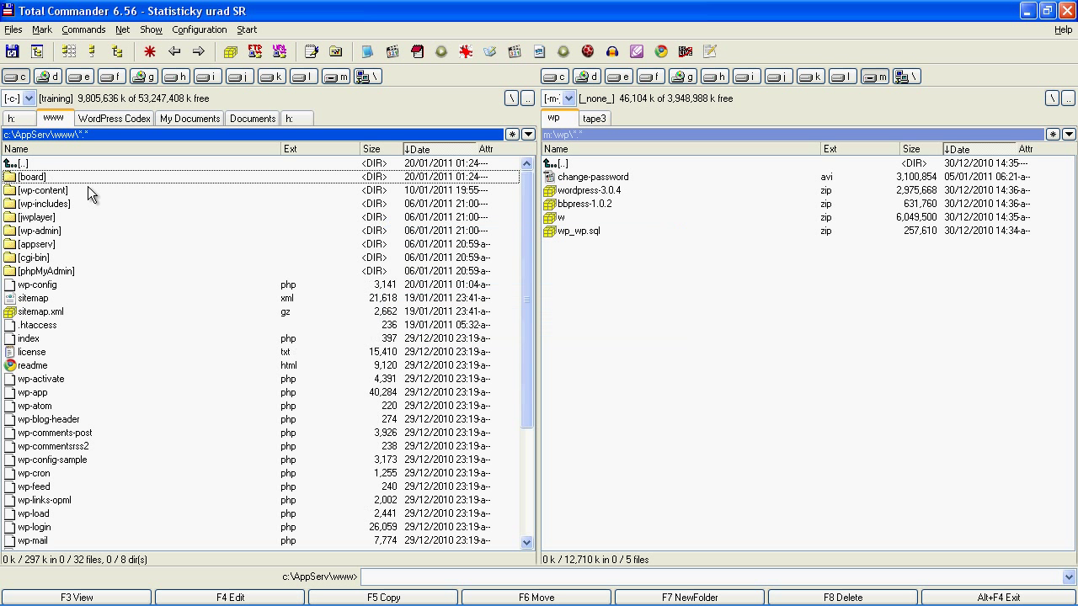
pyautogui.doubleClick(44, 178)
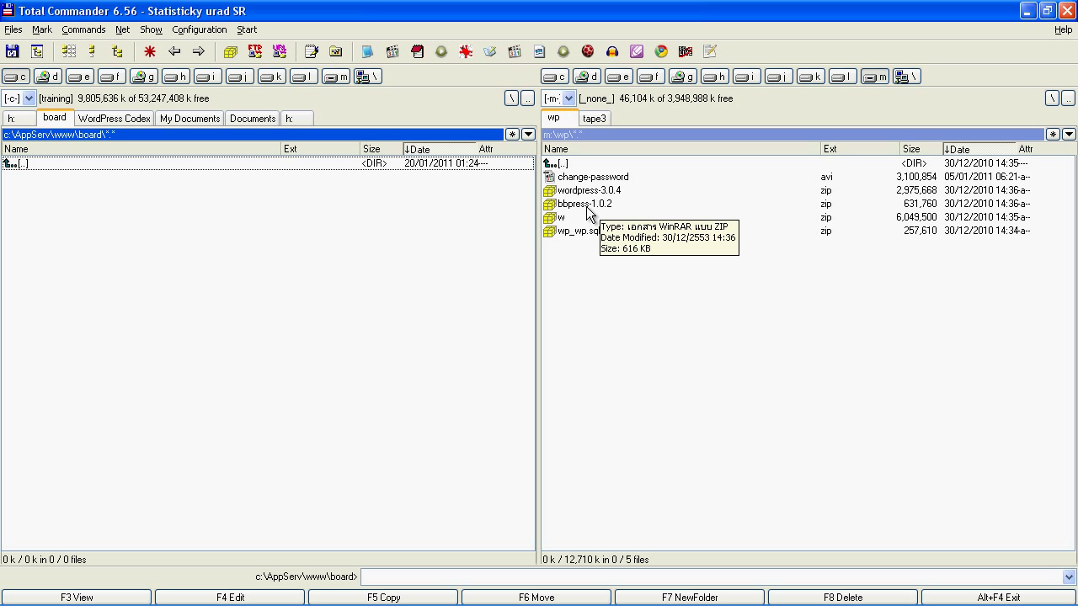
# Unpack all contents of the bbpress folder in bbpress-1.0.2.zip into board.
pyautogui.doubleClick(587, 204)
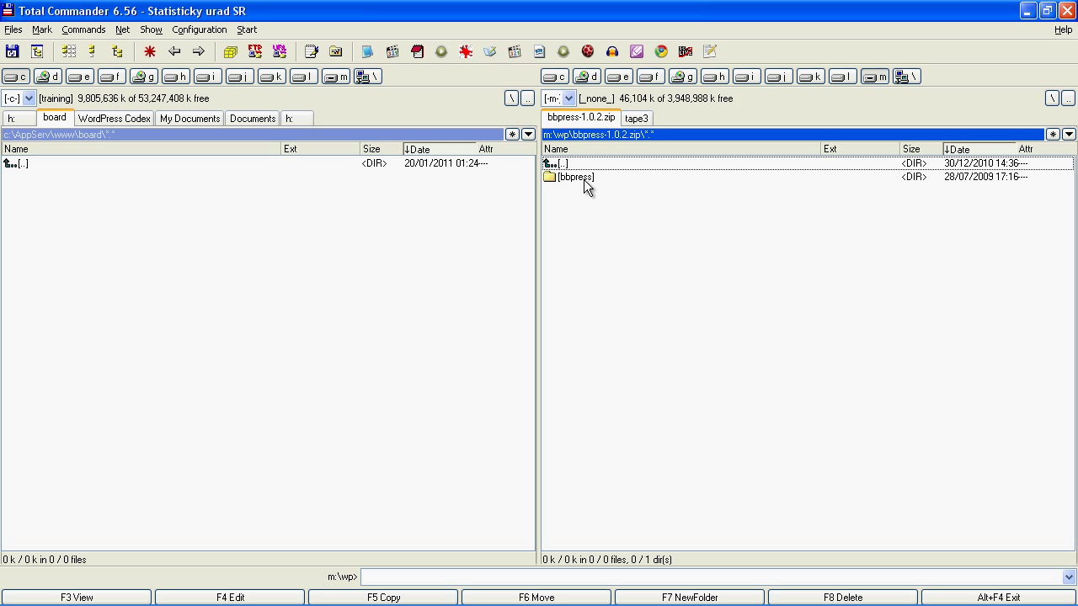
pyautogui.doubleClick(584, 181)
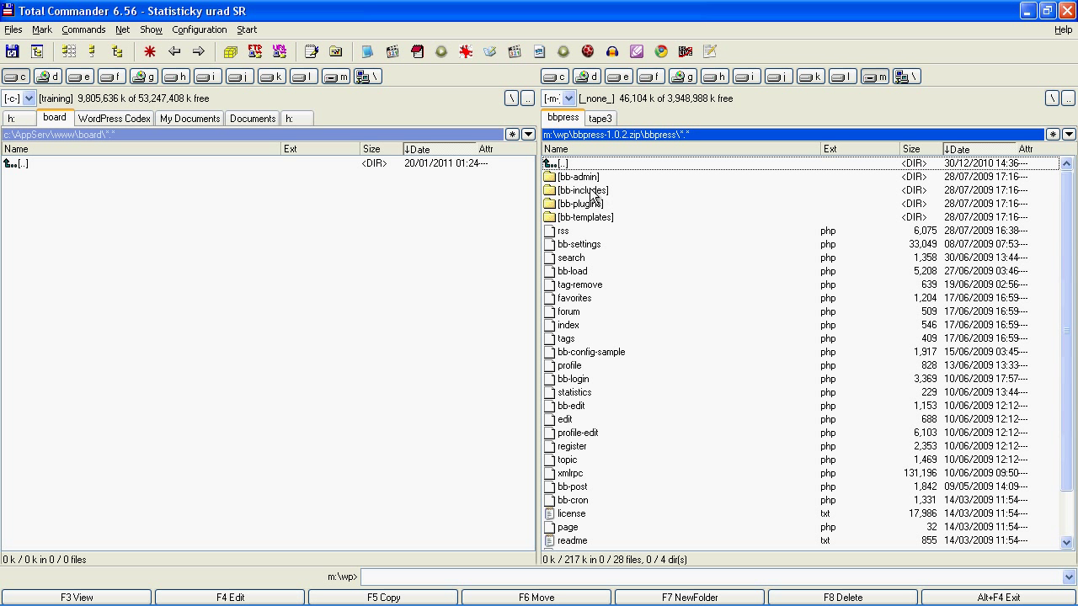
pyautogui.moveTo(587, 178); pyautogui.dragTo(588, 566)
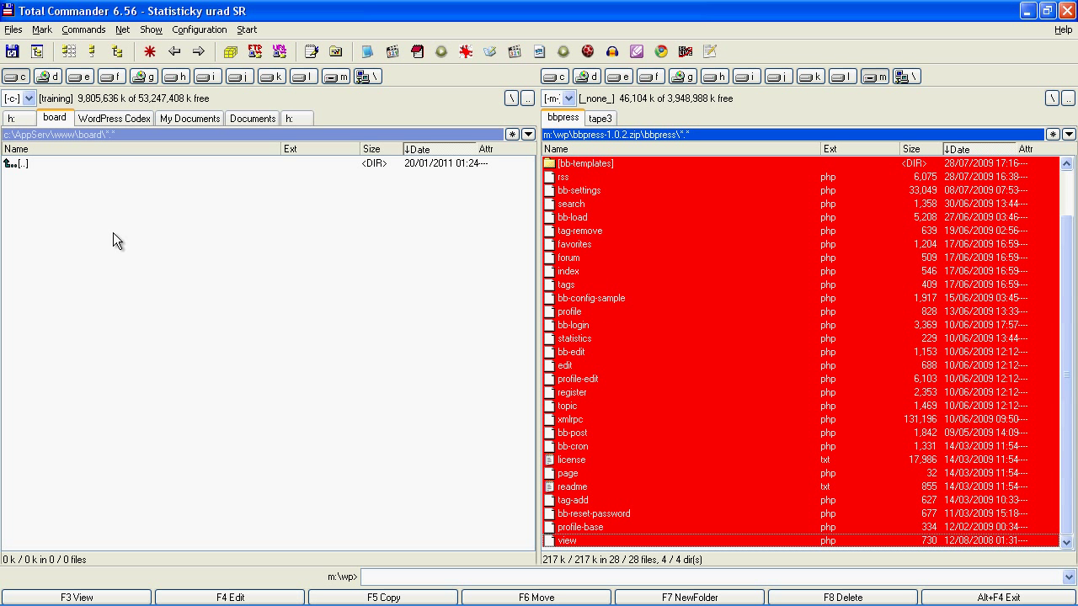
pyautogui.moveTo(553, 300); pyautogui.dragTo(412, 331)
pyautogui.click(413, 330)
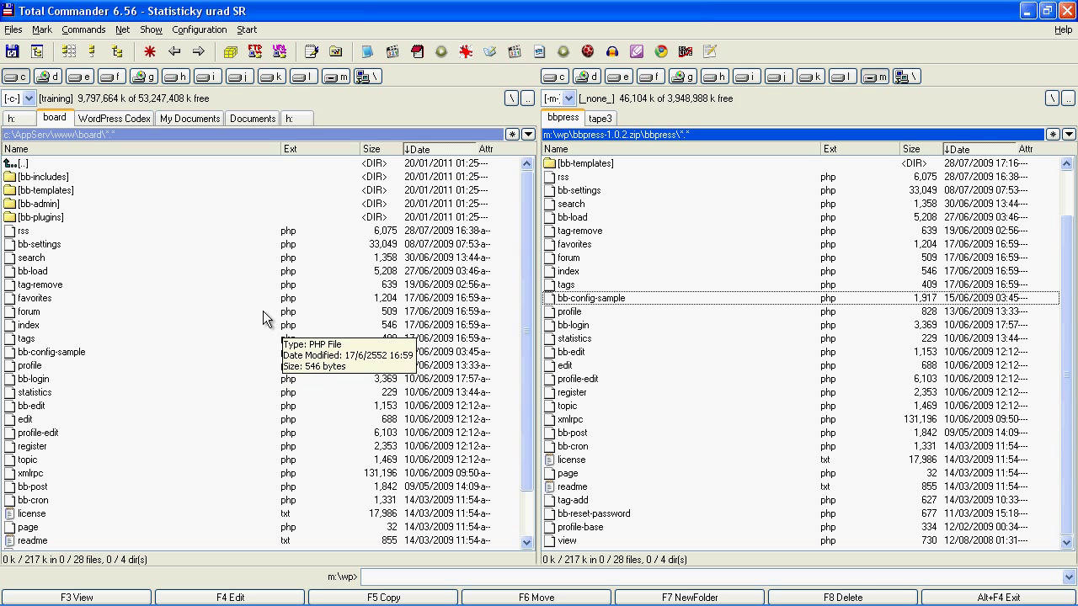
pyautogui.click(75, 354)
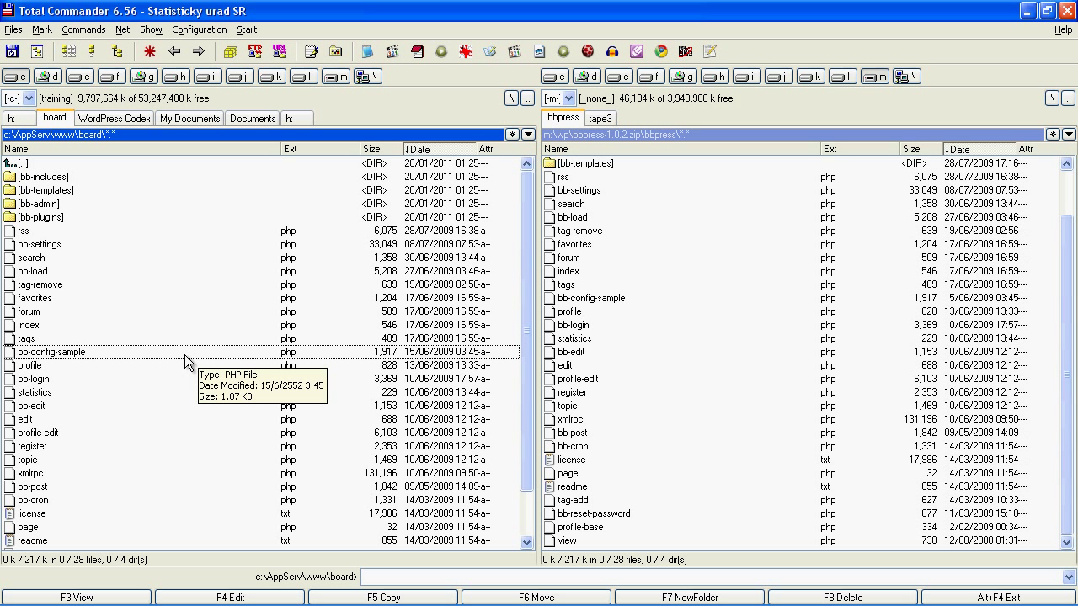
# Copy bb-config-sample.php as bb-config.php in board and open it for editing.
pyautogui.press('space')
pyautogui.press('F5')
pyautogui.press('End')
pyautogui.hotkey('shift', 'Left')
pyautogui.hotkey('shift', 'Left')
pyautogui.hotkey('shift', 'Left')
pyautogui.hotkey('shift', 'Left')
pyautogui.hotkey('shift', 'Left')
pyautogui.hotkey('shift', 'Left')
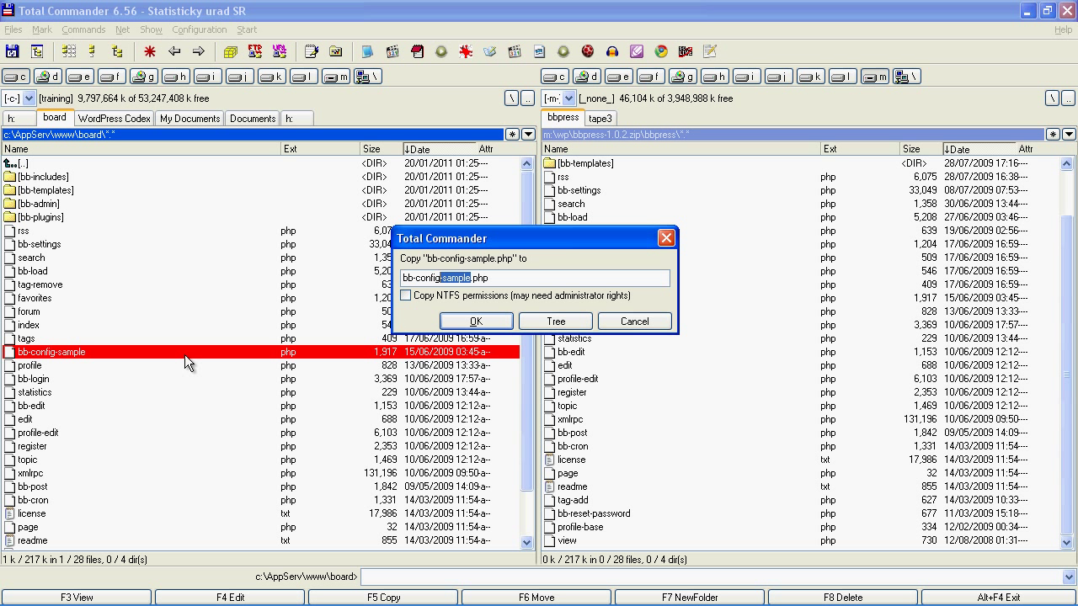
pyautogui.press('Delete')
pyautogui.press('Return')
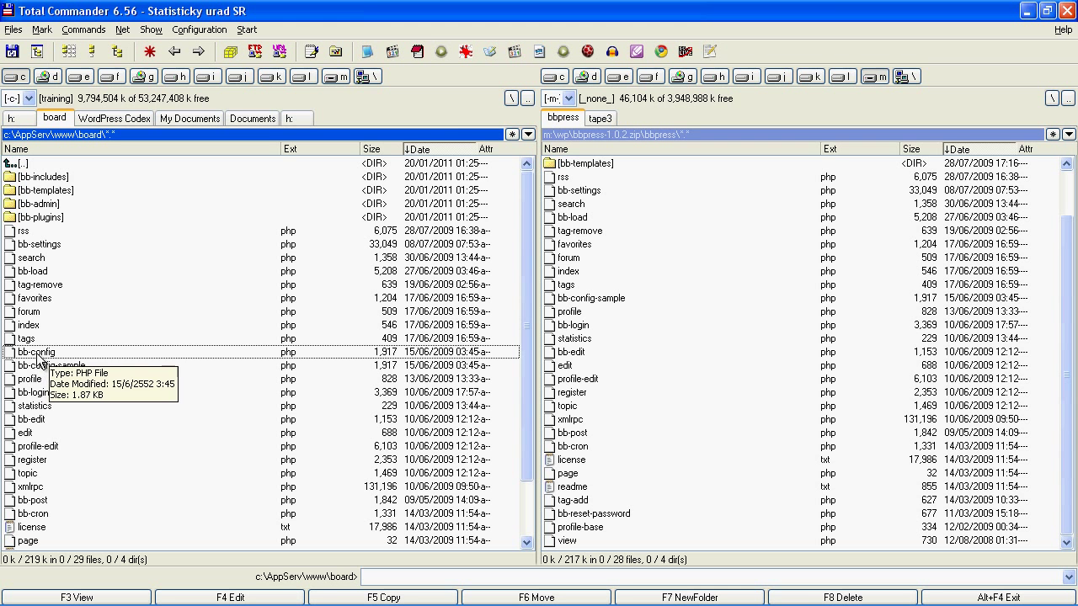
pyautogui.press('space')
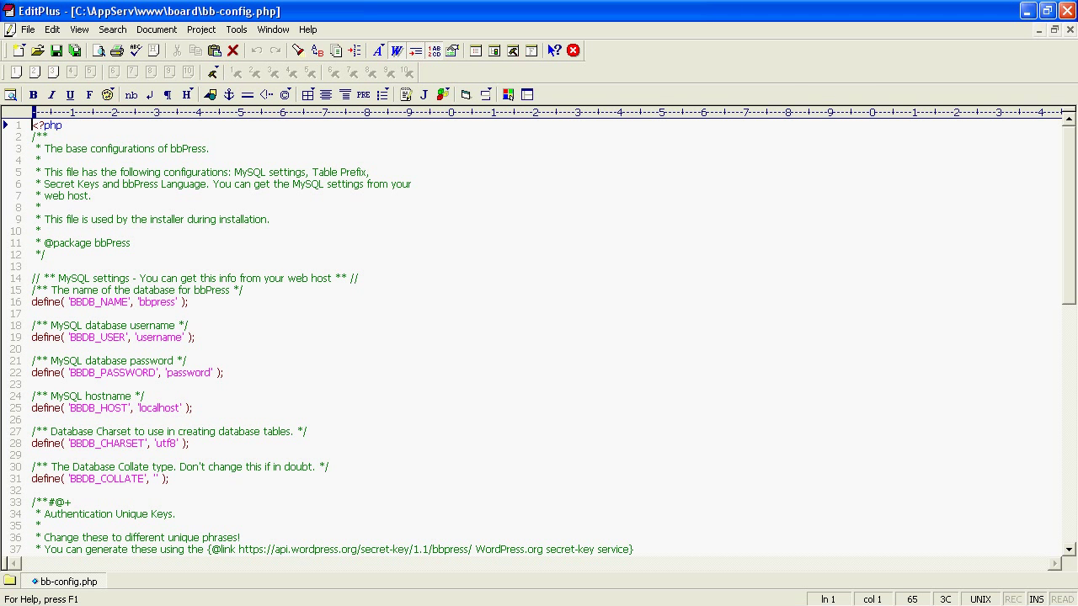
pyautogui.click(143, 597)
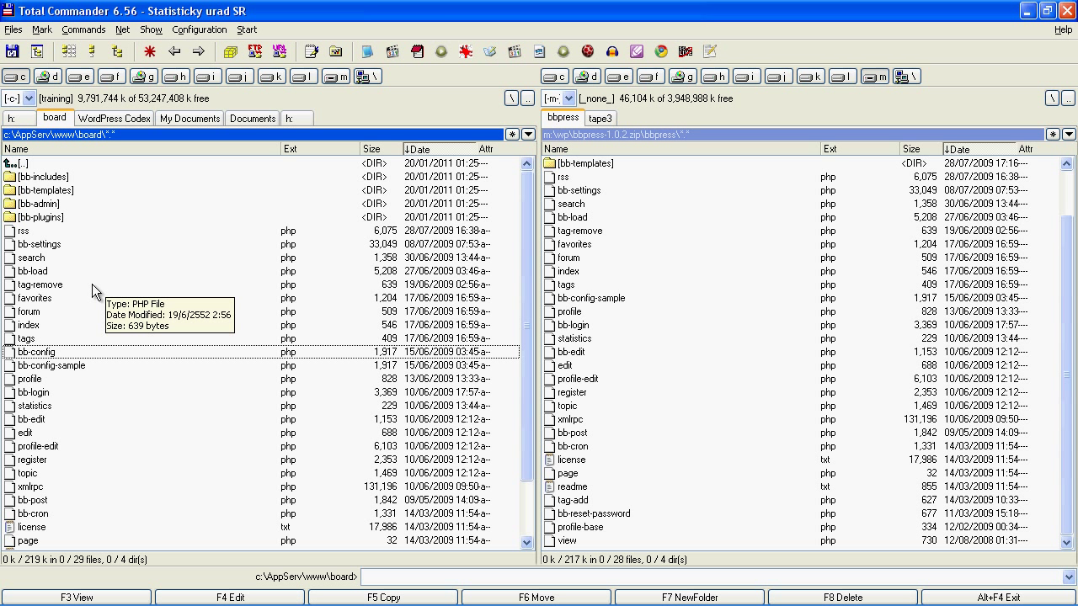
pyautogui.doubleClick(54, 165)
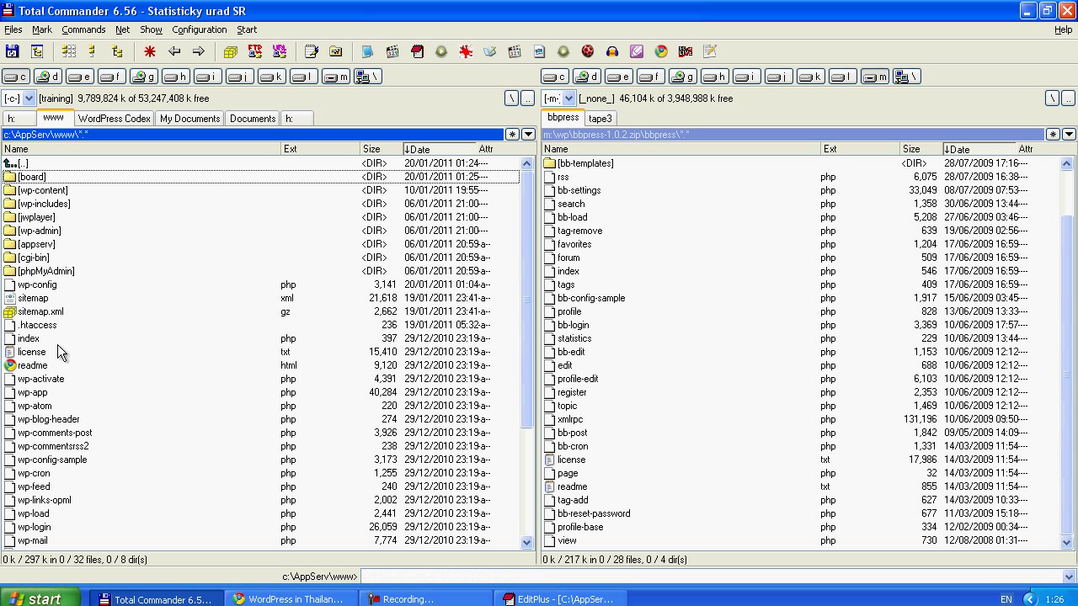
# Drag wp-config.php into EditPlus to open it beside bb-config.php.
pyautogui.click(47, 286)
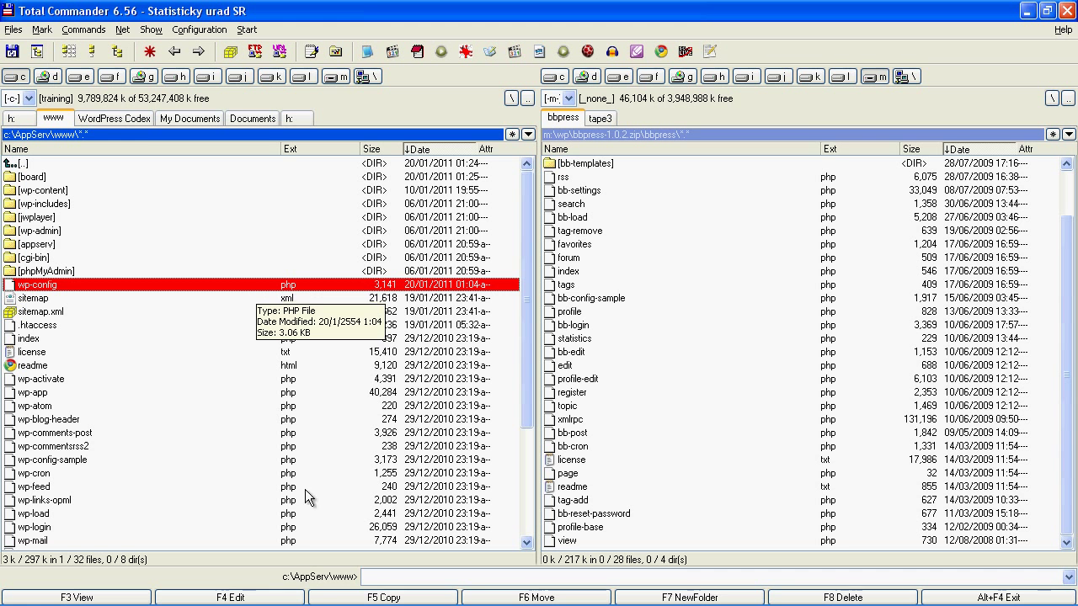
pyautogui.moveTo(262, 596)
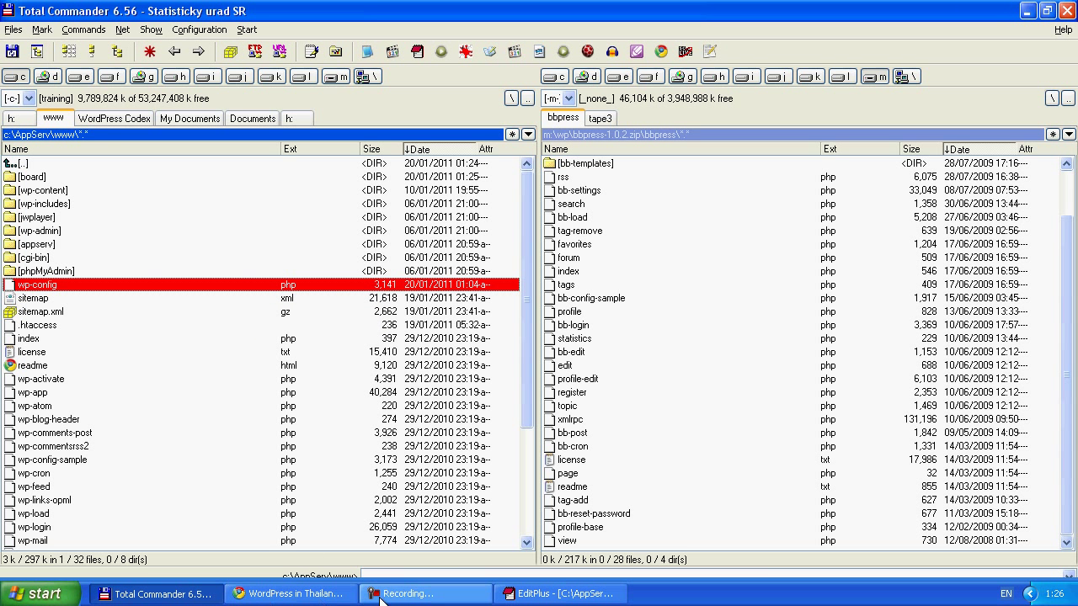
pyautogui.click(543, 595)
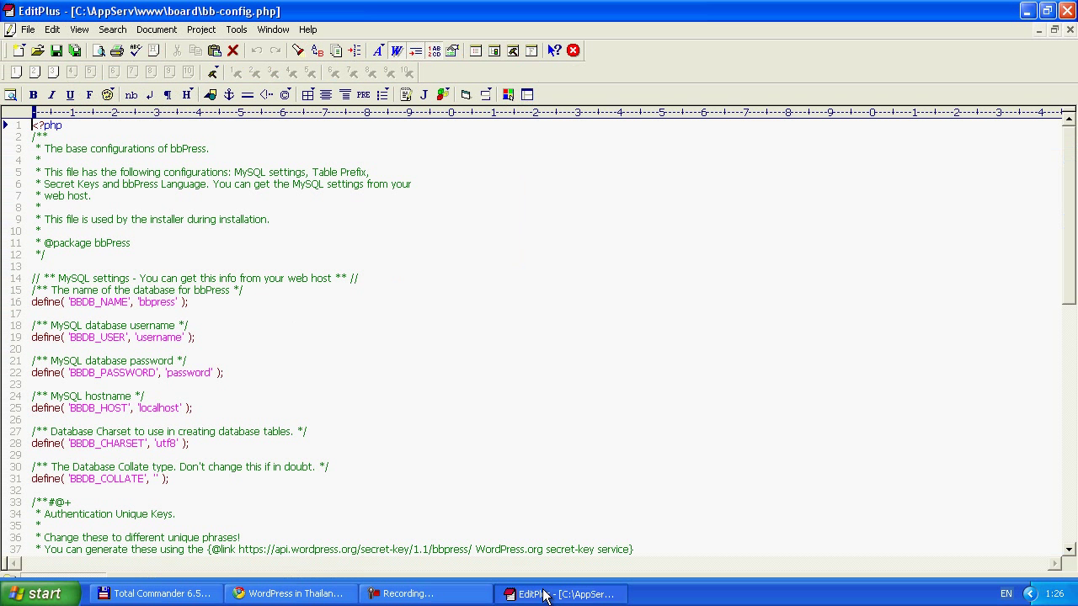
pyautogui.click(194, 595)
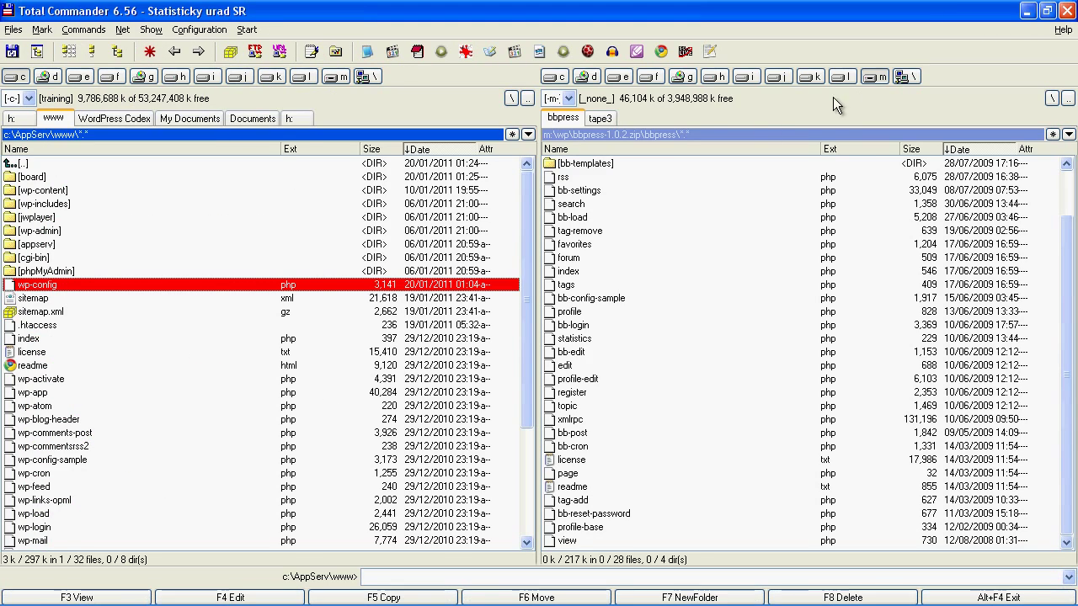
pyautogui.click(1047, 10)
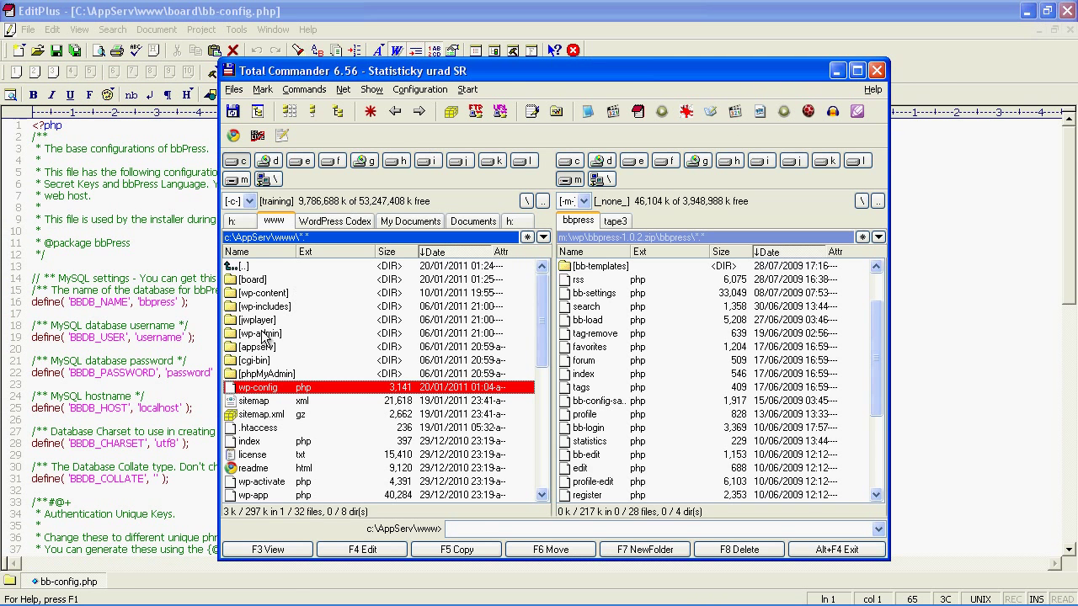
pyautogui.moveTo(246, 389); pyautogui.dragTo(177, 389)
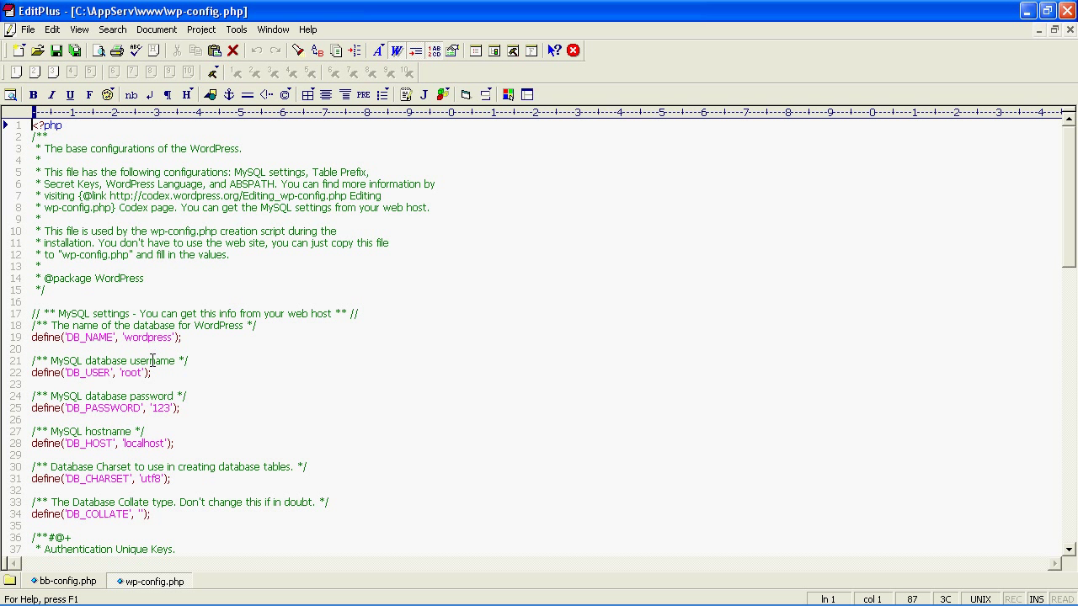
# Change the database name in bb-config.php from bbpress to wordpress.
pyautogui.click(72, 582)
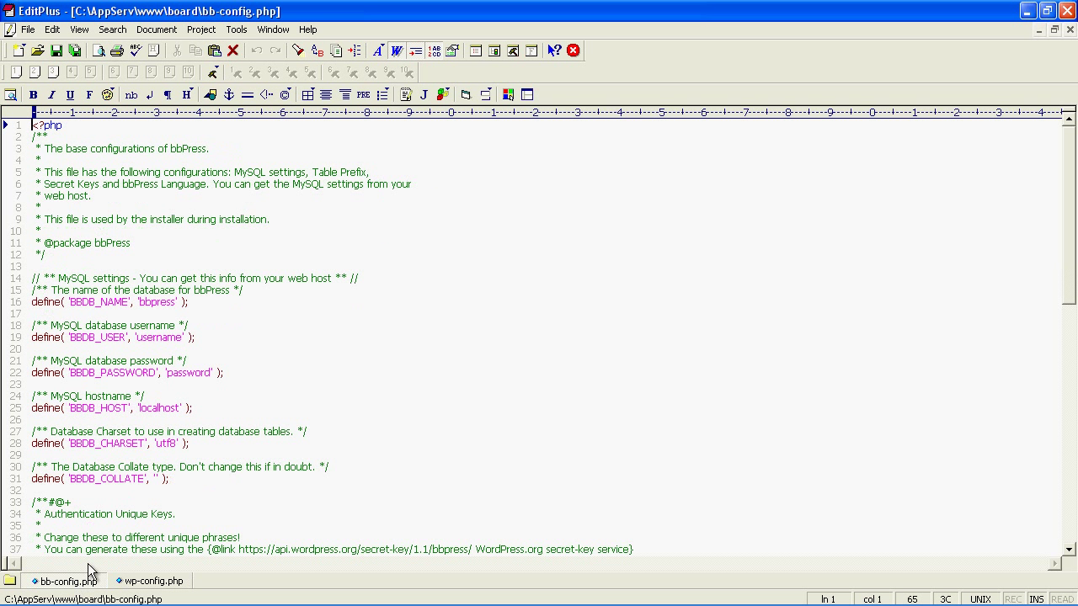
pyautogui.click(138, 582)
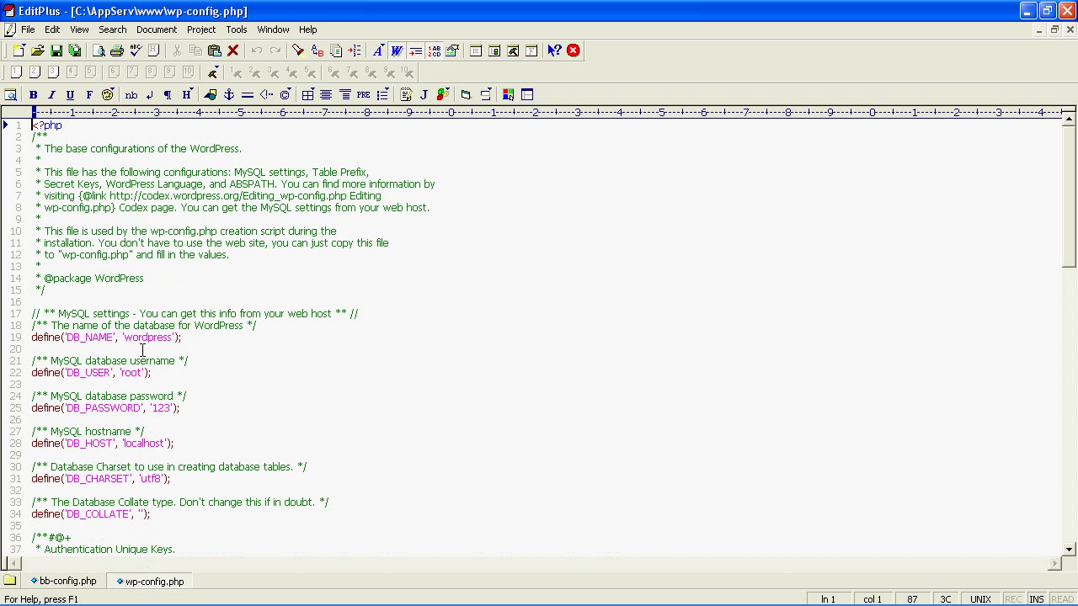
pyautogui.moveTo(125, 338); pyautogui.dragTo(173, 338)
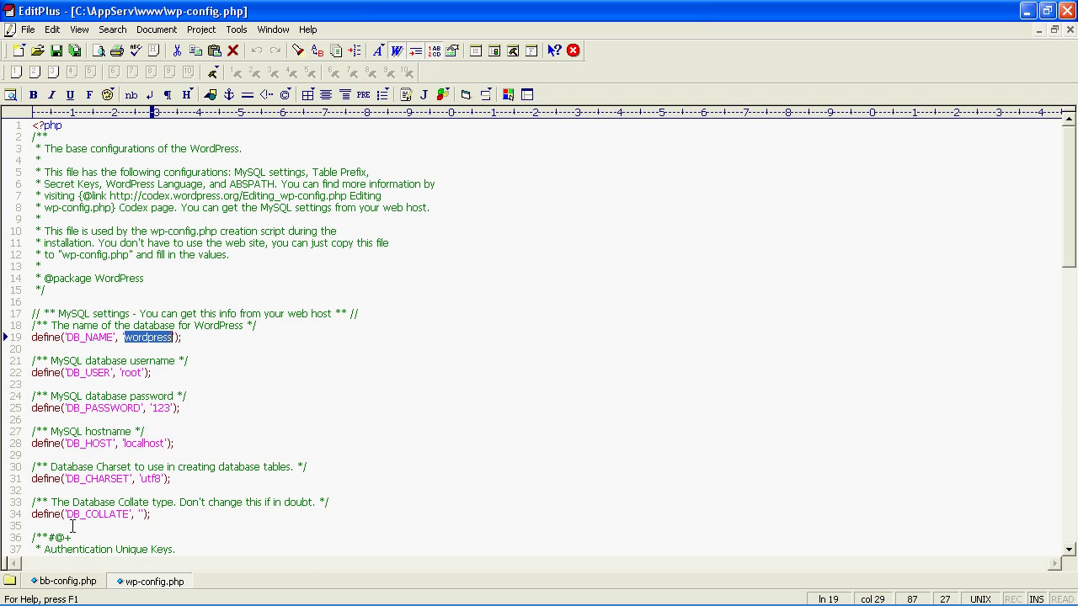
pyautogui.click(73, 587)
pyautogui.click(138, 302)
pyautogui.moveTo(139, 302); pyautogui.dragTo(176, 301)
pyautogui.click(143, 301)
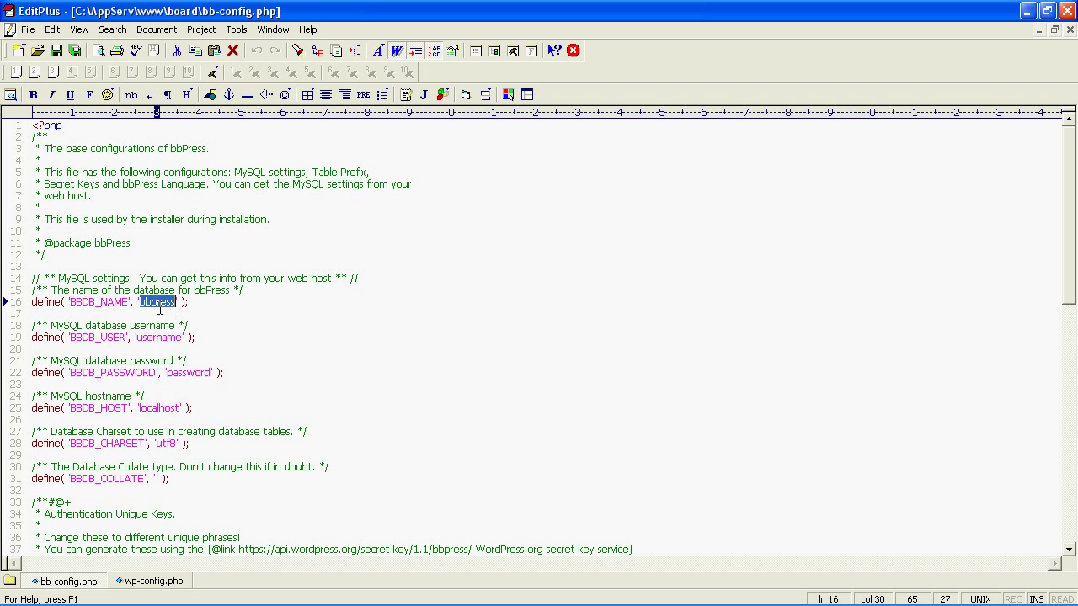
pyautogui.write('wordpress')
# Copy the database user root from wp-config.php into bb-config.php's username line.
pyautogui.click(141, 587)
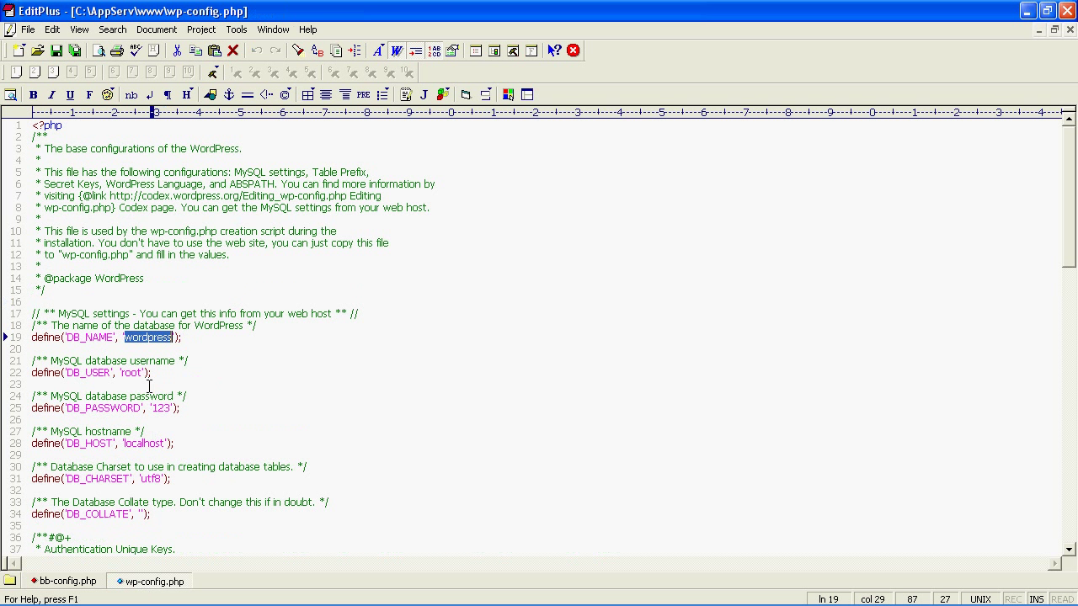
pyautogui.moveTo(123, 372)
pyautogui.mouseDown()
pyautogui.moveTo(149, 374)
pyautogui.moveTo(140, 375)
pyautogui.mouseUp()
pyautogui.hotkey('ctrl', 'c')
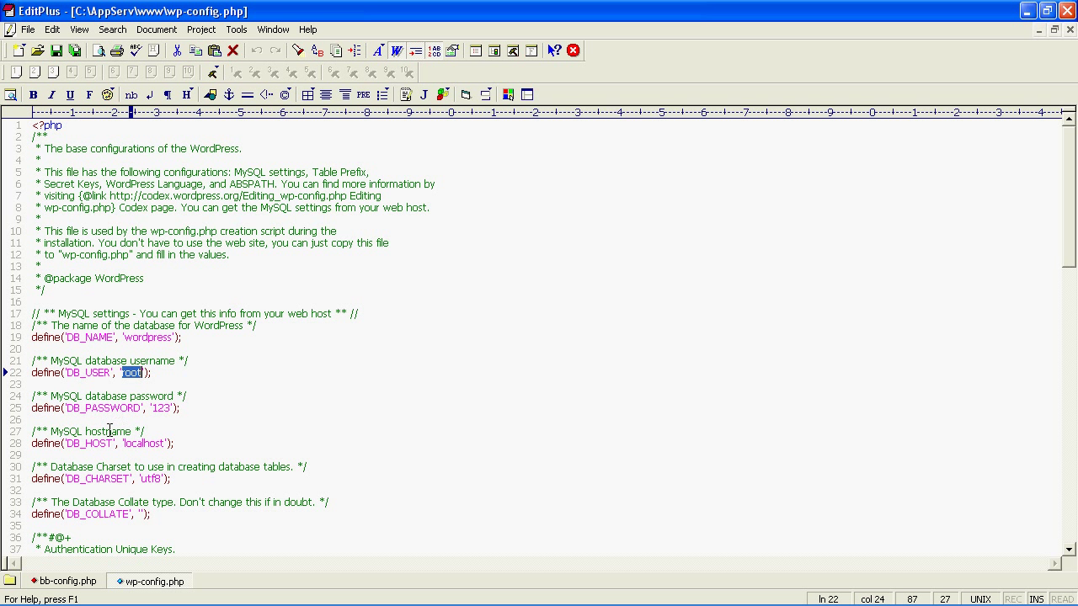
pyautogui.click(69, 582)
pyautogui.moveTo(136, 337); pyautogui.dragTo(183, 338)
pyautogui.hotkey('ctrl', 'v')
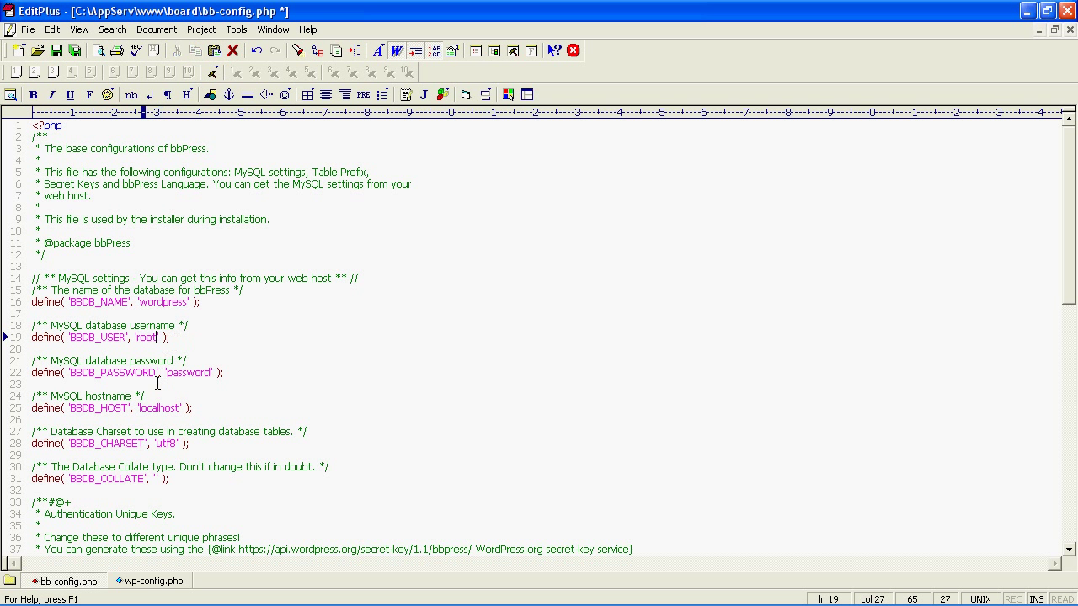
# Replace the placeholder password with WordPress's database password and save bb-config.php.
pyautogui.click(147, 583)
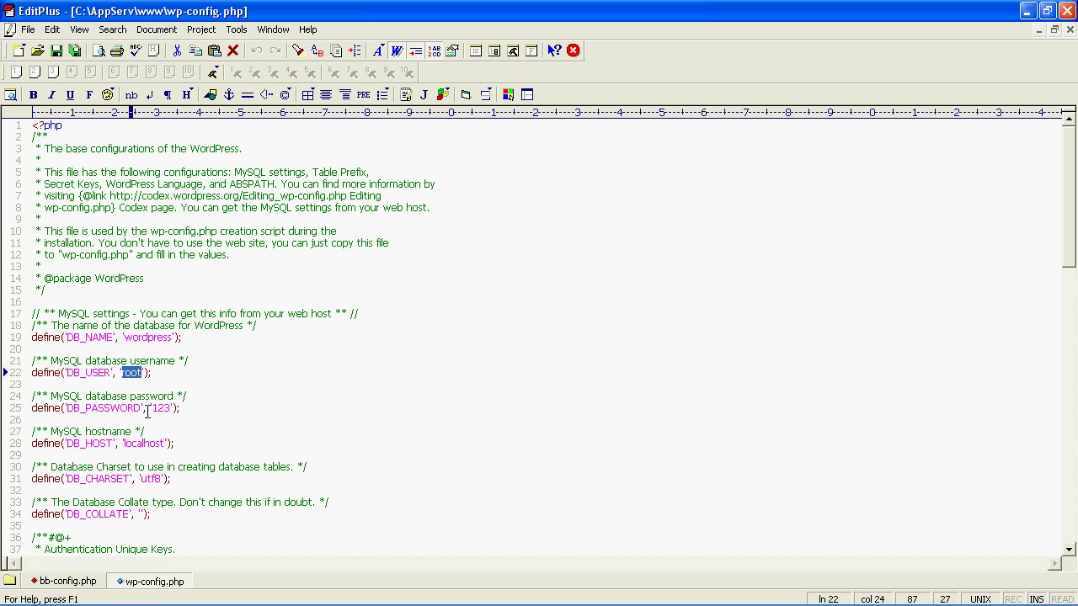
pyautogui.moveTo(151, 408); pyautogui.dragTo(171, 408)
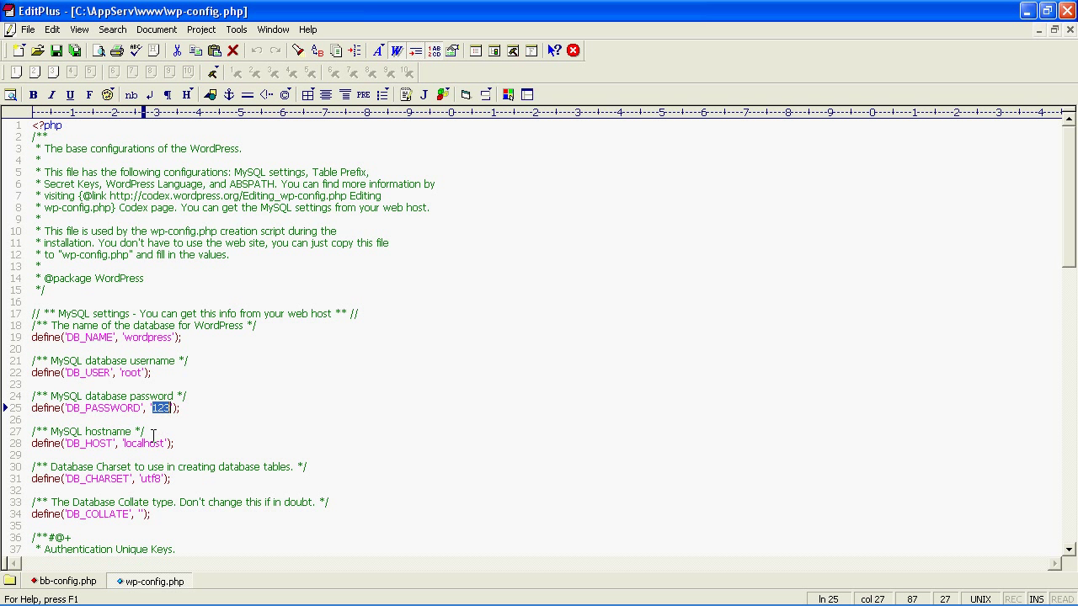
pyautogui.click(79, 580)
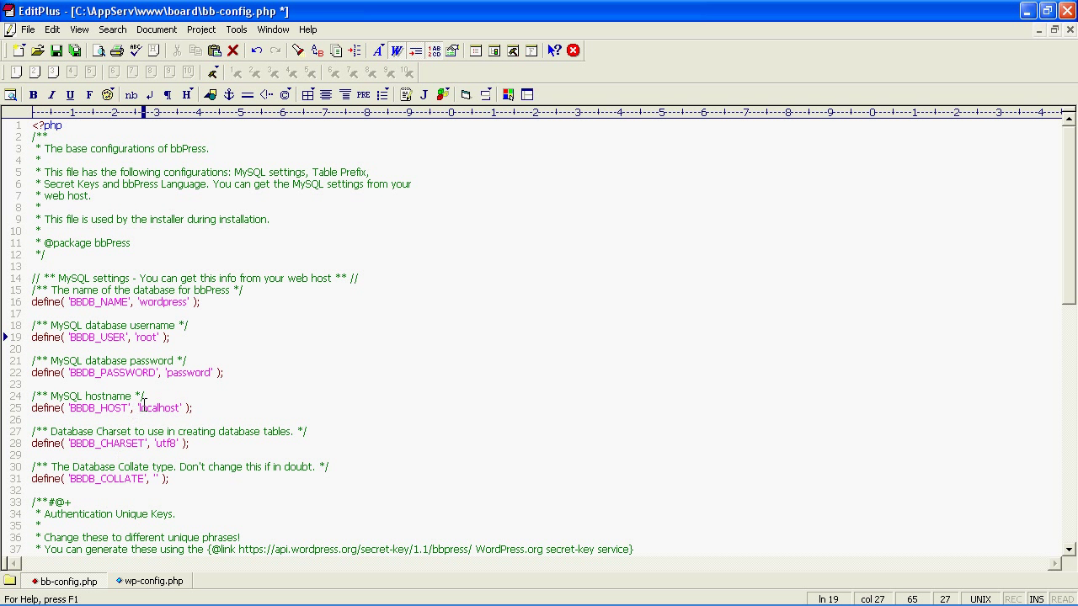
pyautogui.moveTo(168, 377); pyautogui.dragTo(212, 376)
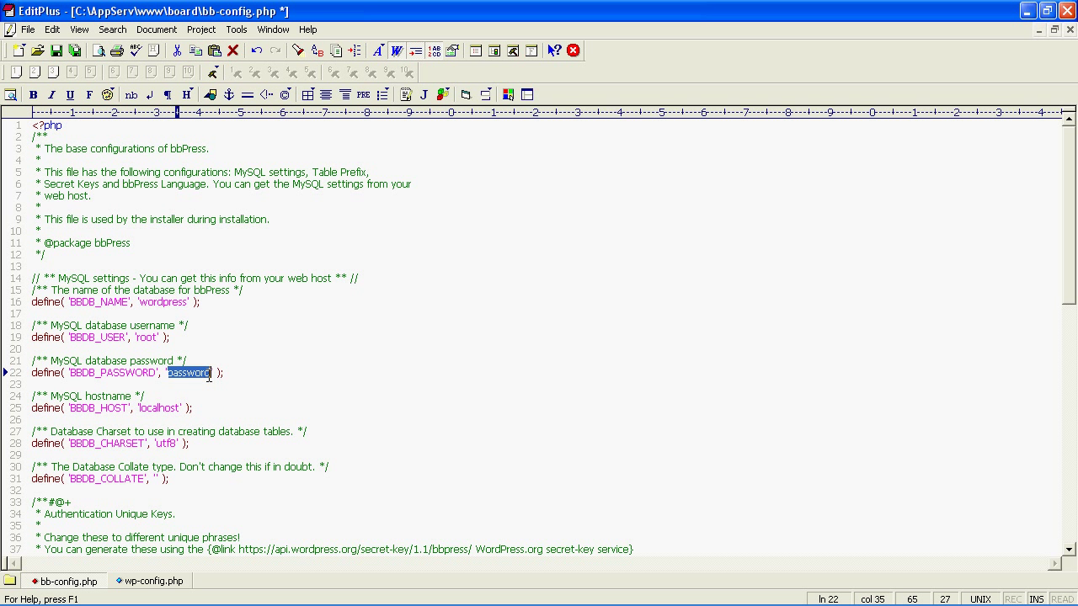
pyautogui.write('123')
pyautogui.scroll(-3, 201, 372)
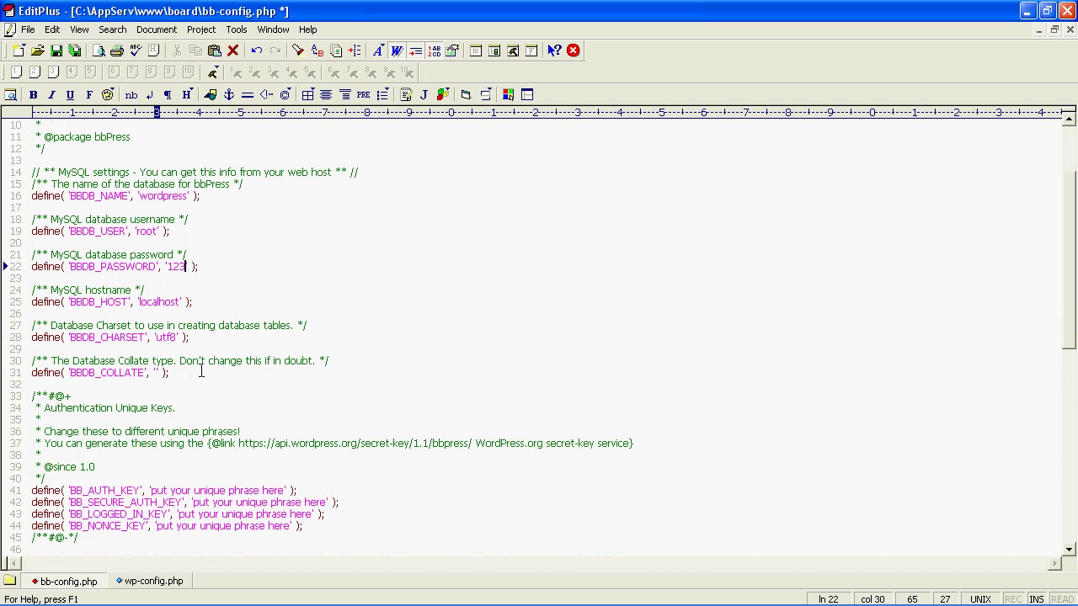
pyautogui.scroll(-6, 201, 372)
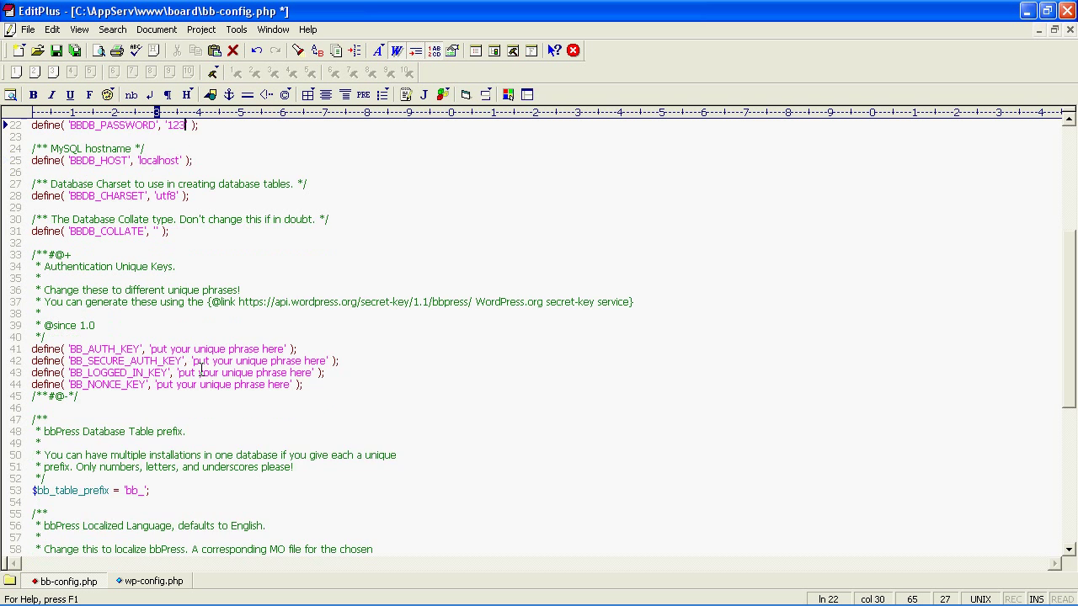
pyautogui.scroll(6, 201, 372)
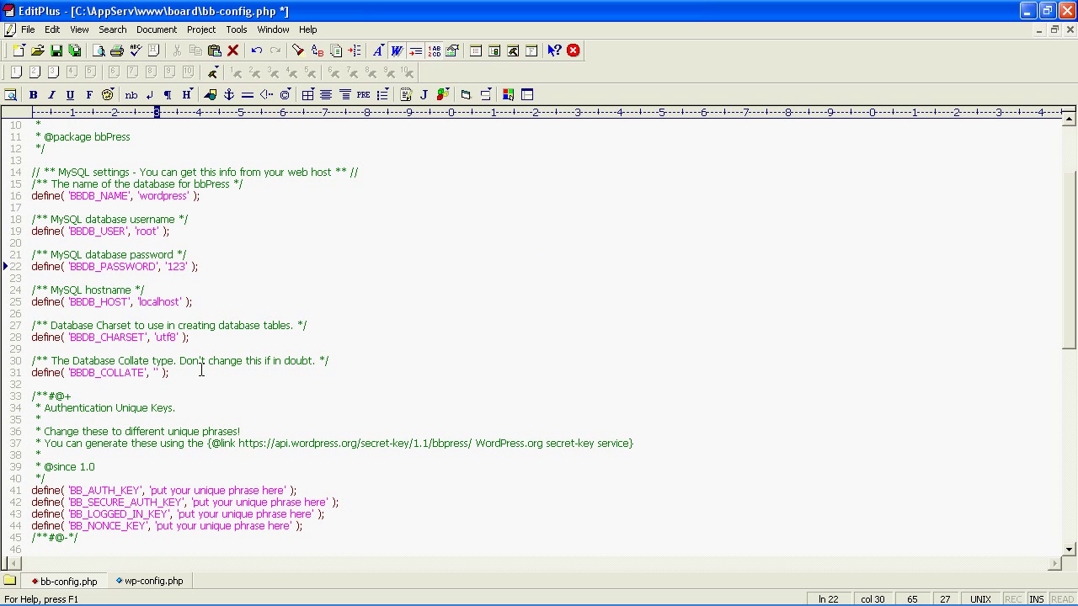
pyautogui.click(61, 52)
# Go to the WordPress site in Chrome and open its admin Dashboard.
pyautogui.click(275, 600)
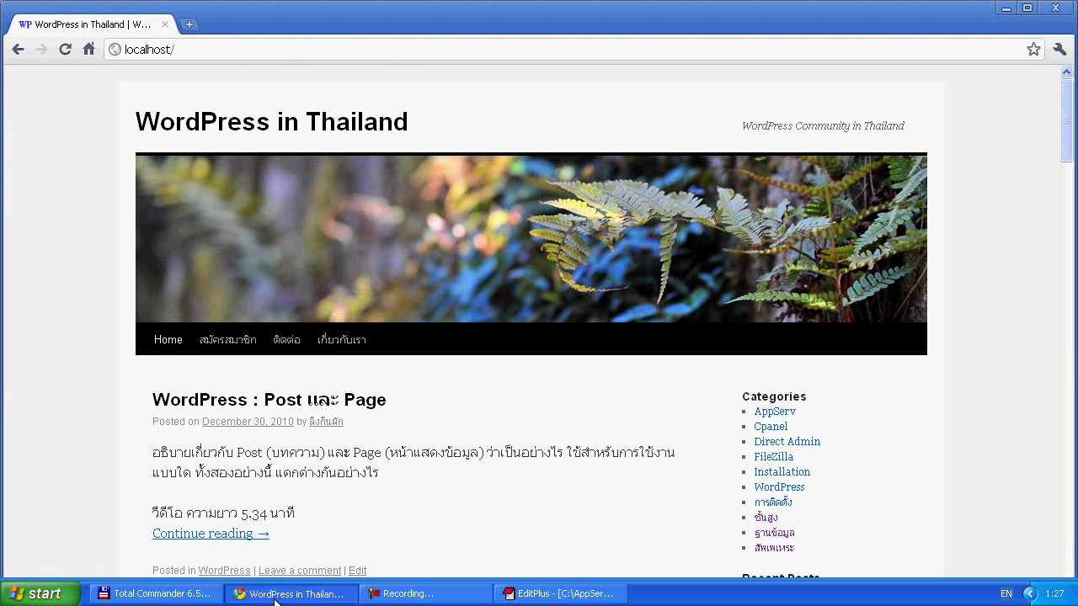
pyautogui.scroll(-10, 394, 282)
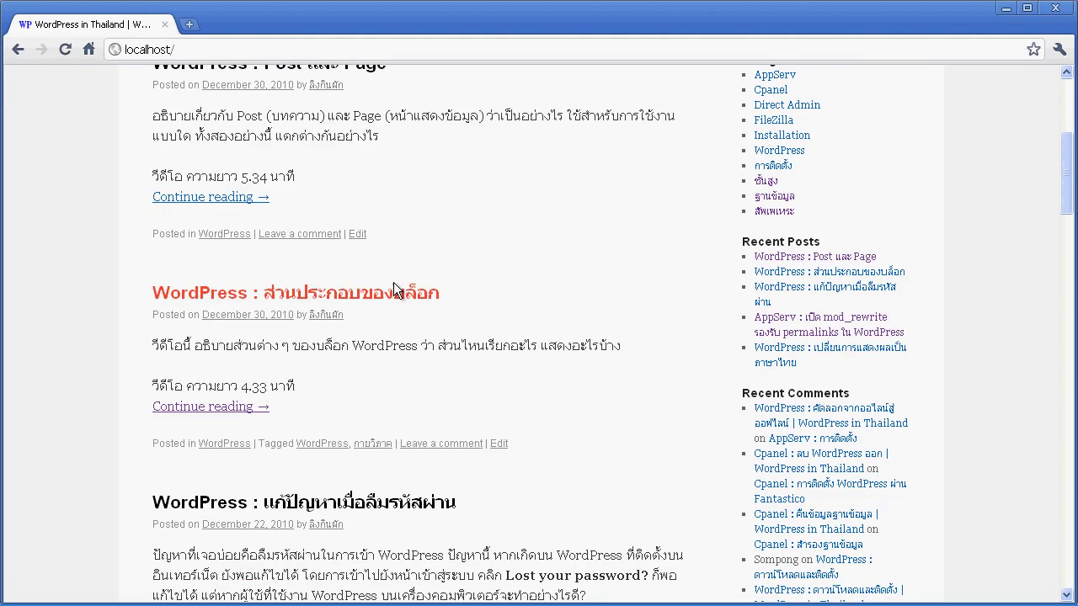
pyautogui.click(759, 248)
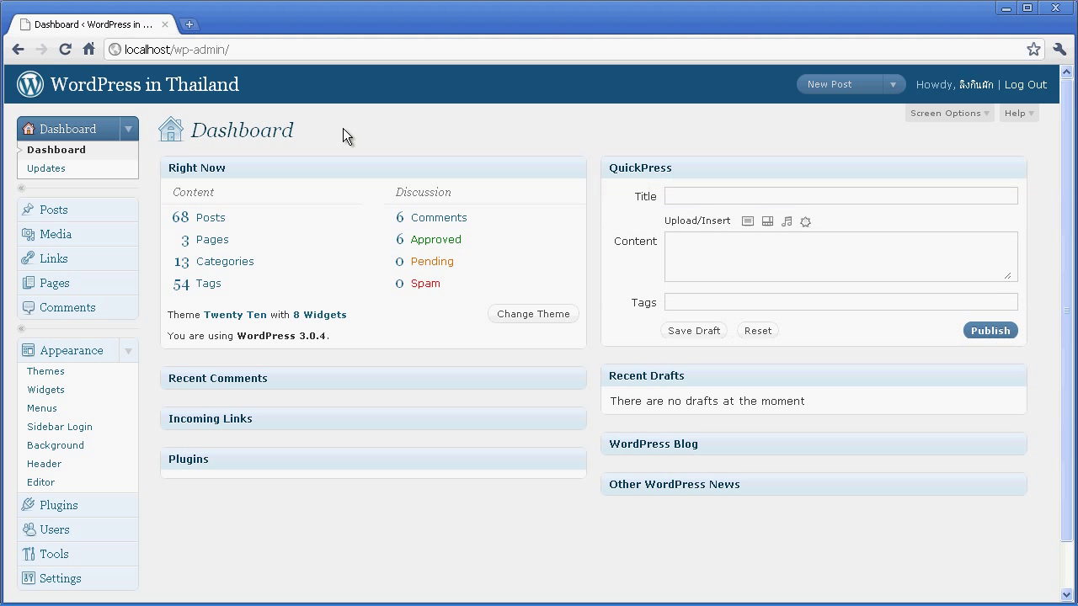
pyautogui.click(189, 26)
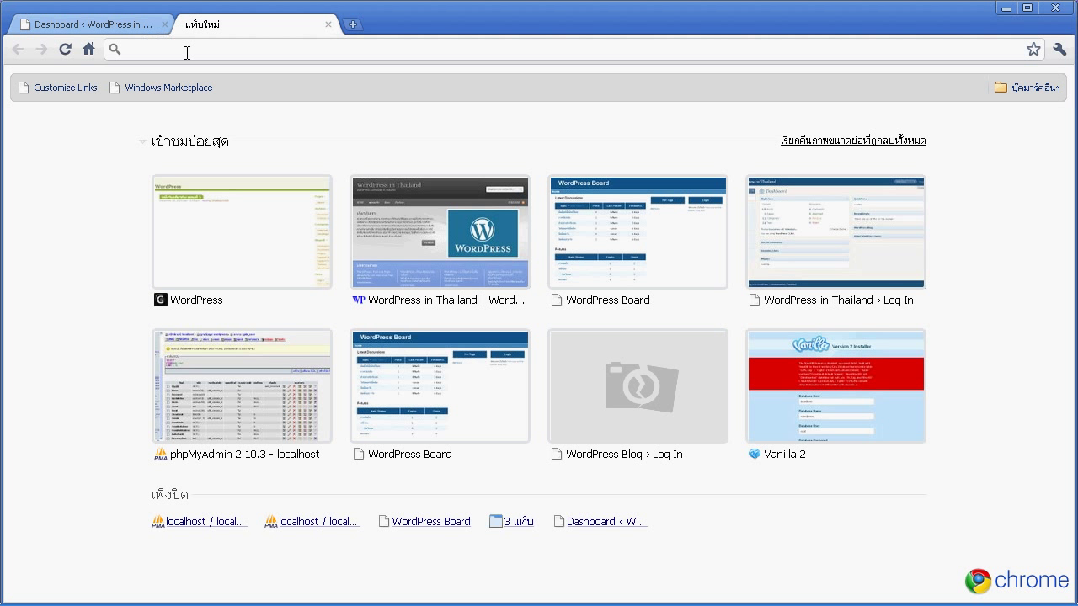
pyautogui.write('http://localhost')
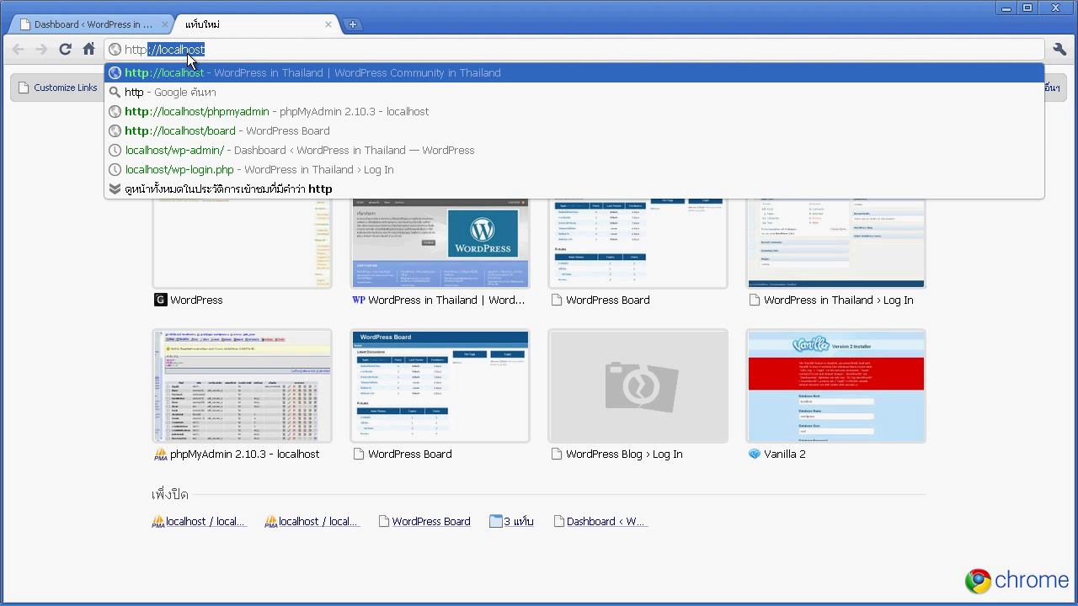
pyautogui.press('Right')
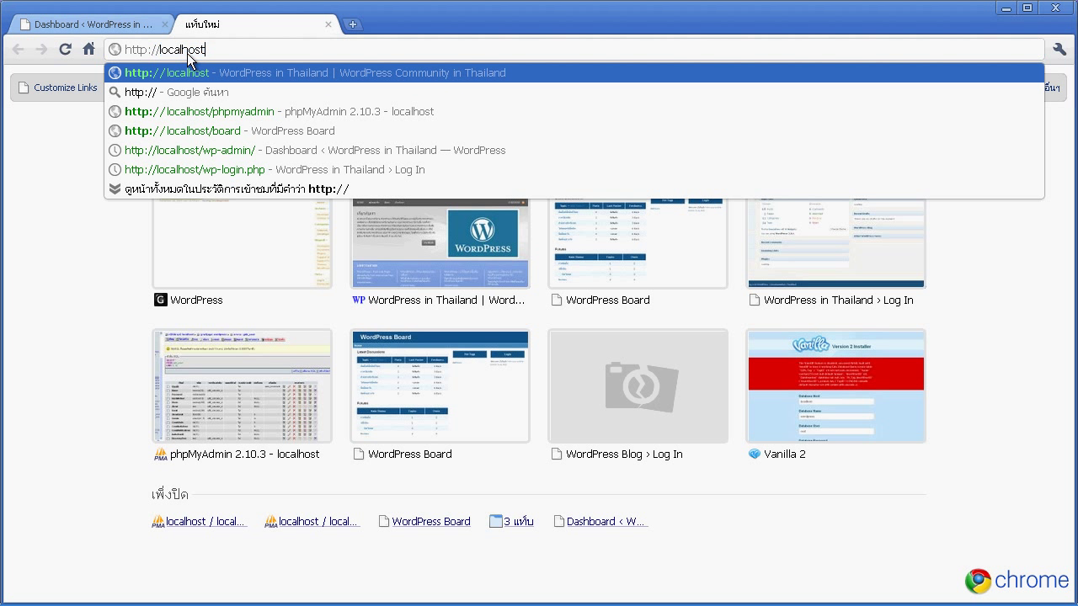
pyautogui.write('/board')
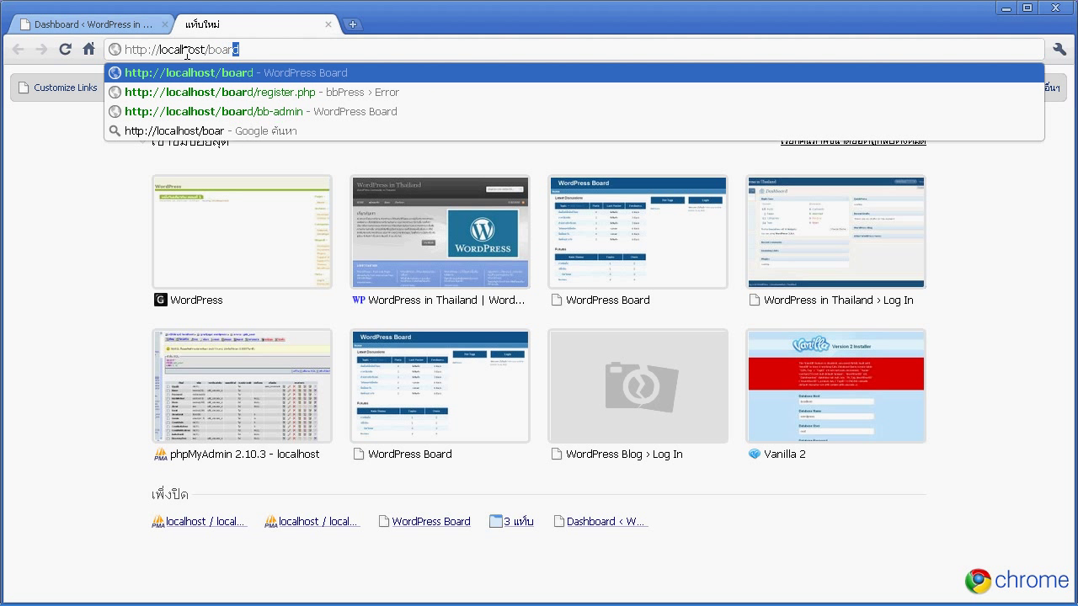
pyautogui.press('Return')
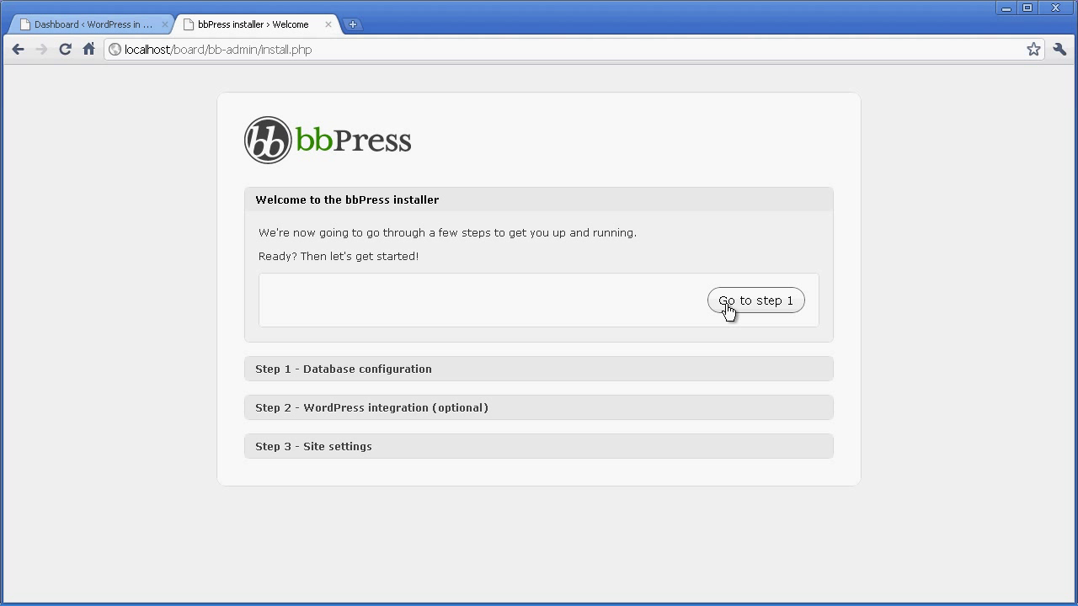
# Advance through installer steps 1 and 2, ticking integration and cookie integration settings.
pyautogui.click(752, 308)
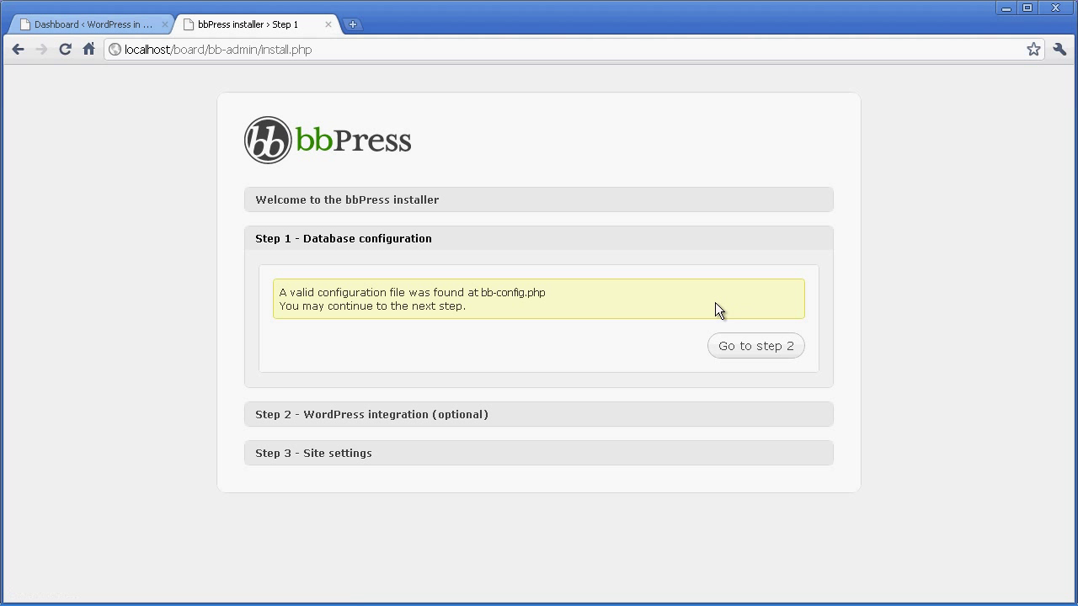
pyautogui.click(750, 357)
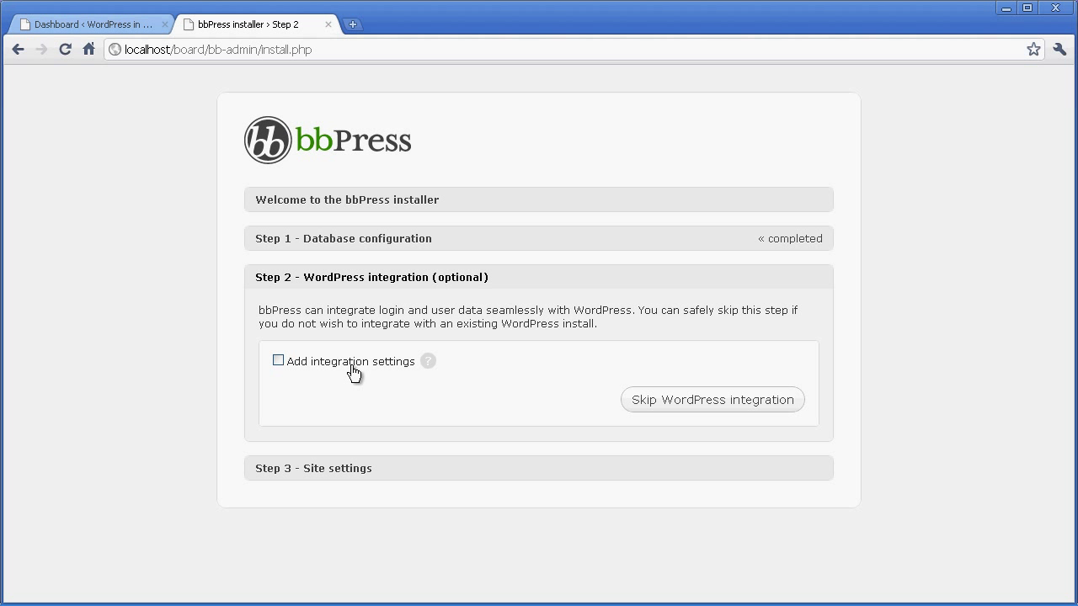
pyautogui.click(283, 362)
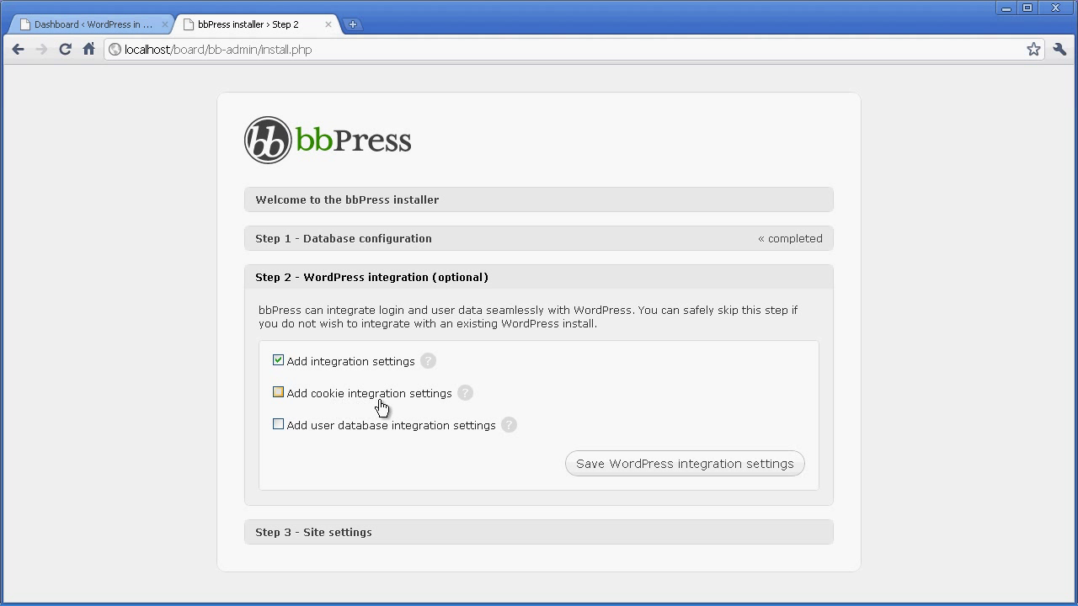
pyautogui.click(279, 393)
pyautogui.scroll(-5, 427, 351)
pyautogui.scroll(2, 371, 282)
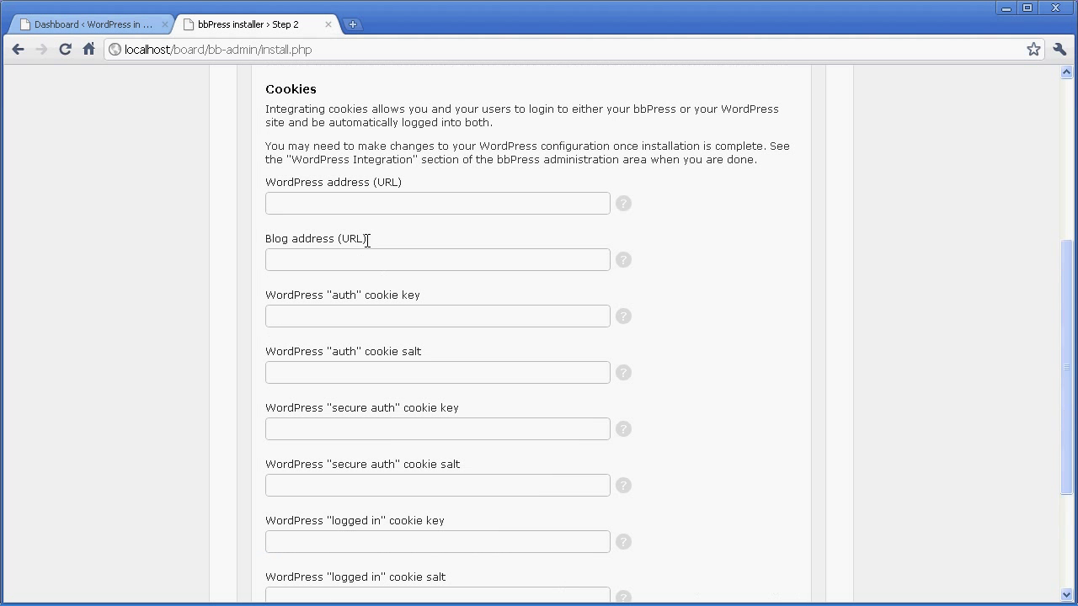
pyautogui.click(308, 204)
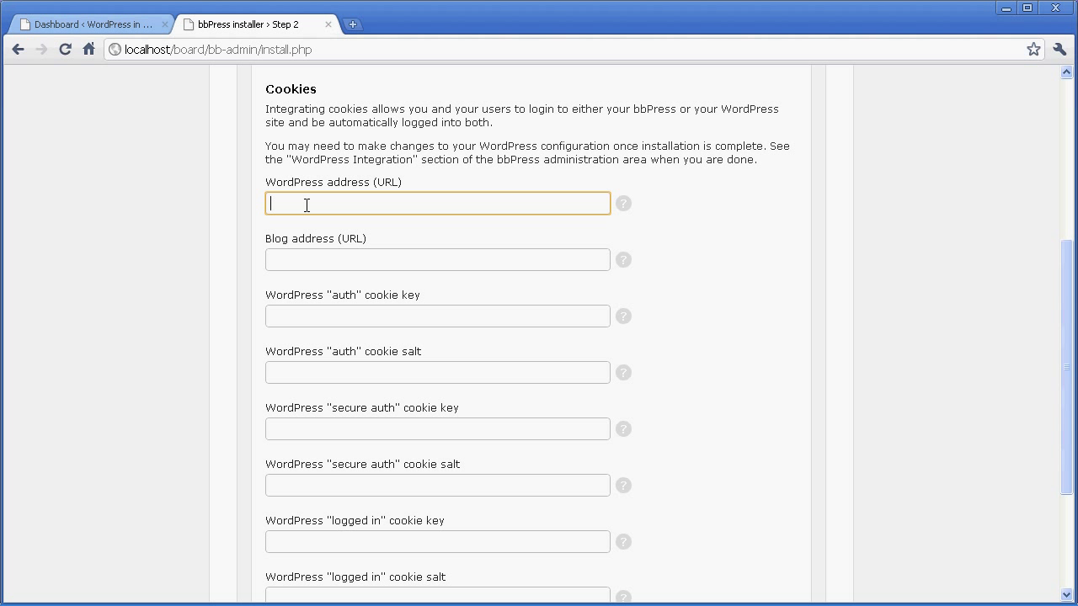
pyautogui.write('http://')
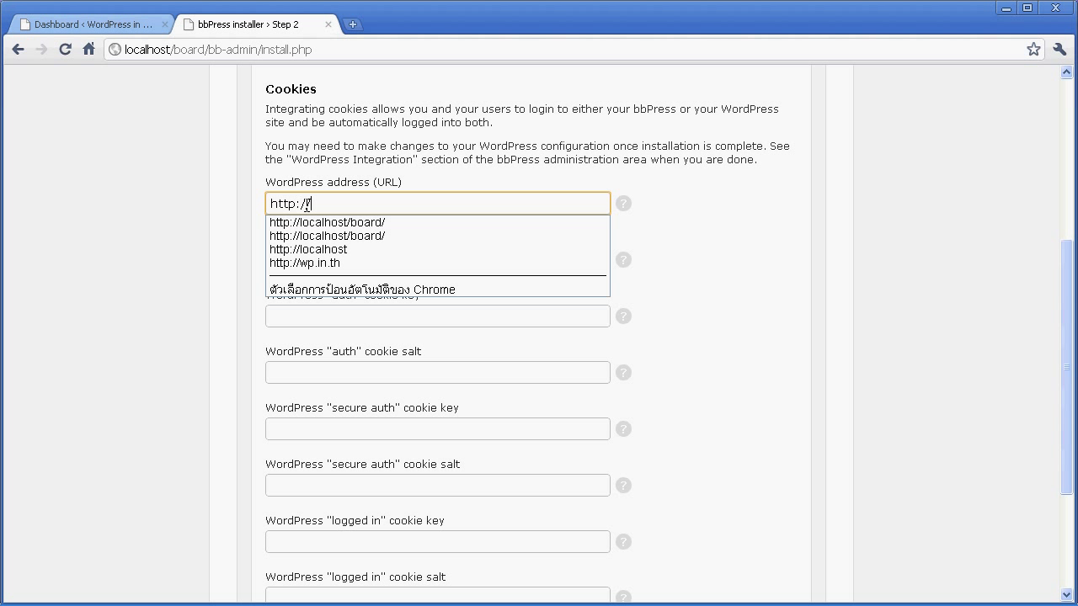
pyautogui.write('localhost')
pyautogui.press('Tab')
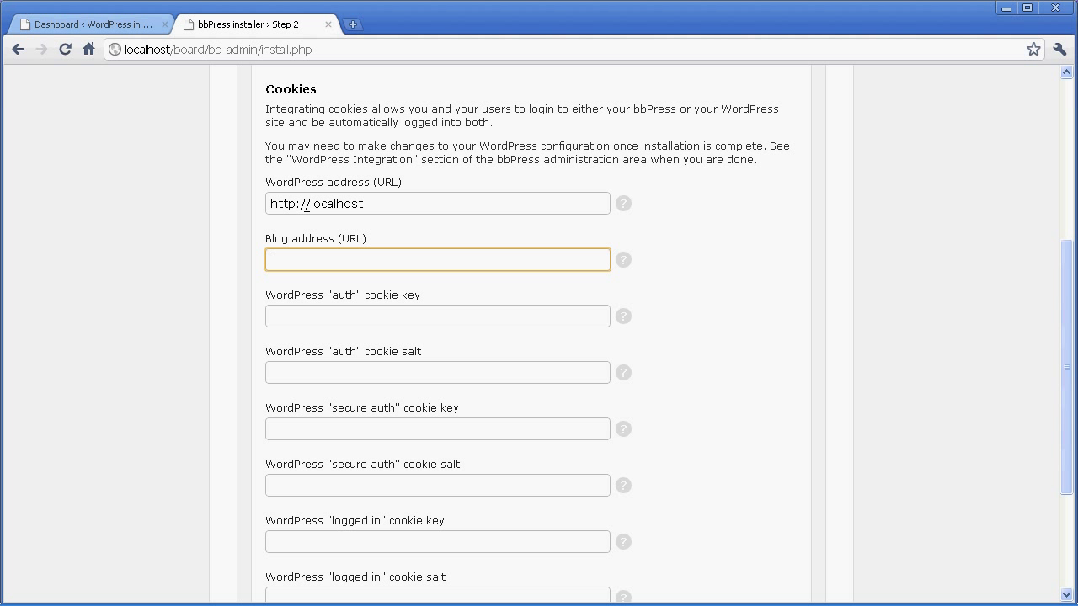
pyautogui.write('http://localhos')
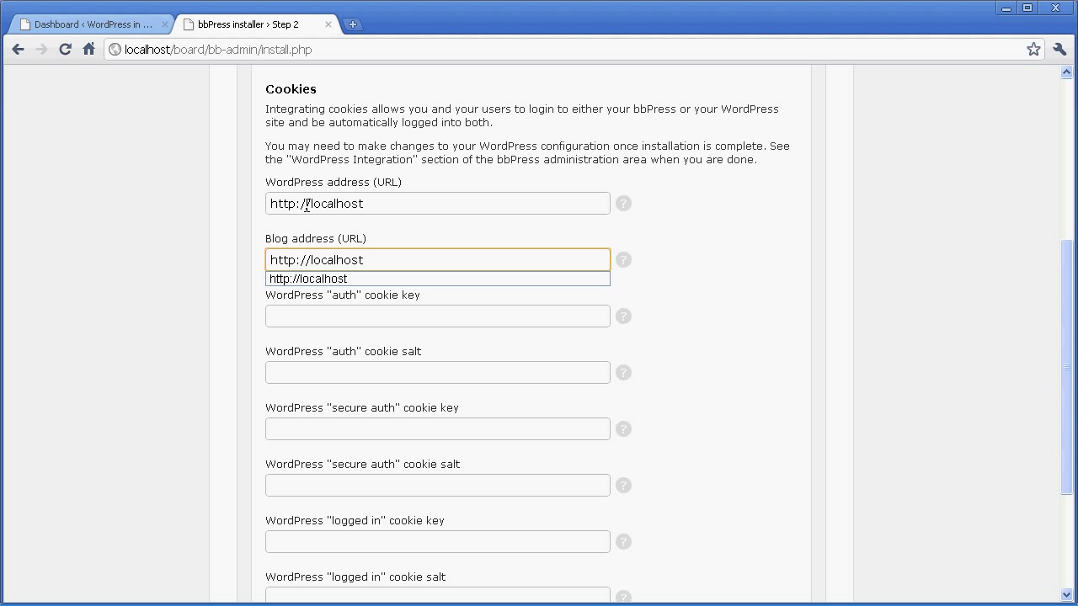
pyautogui.write('t')
pyautogui.click(406, 229)
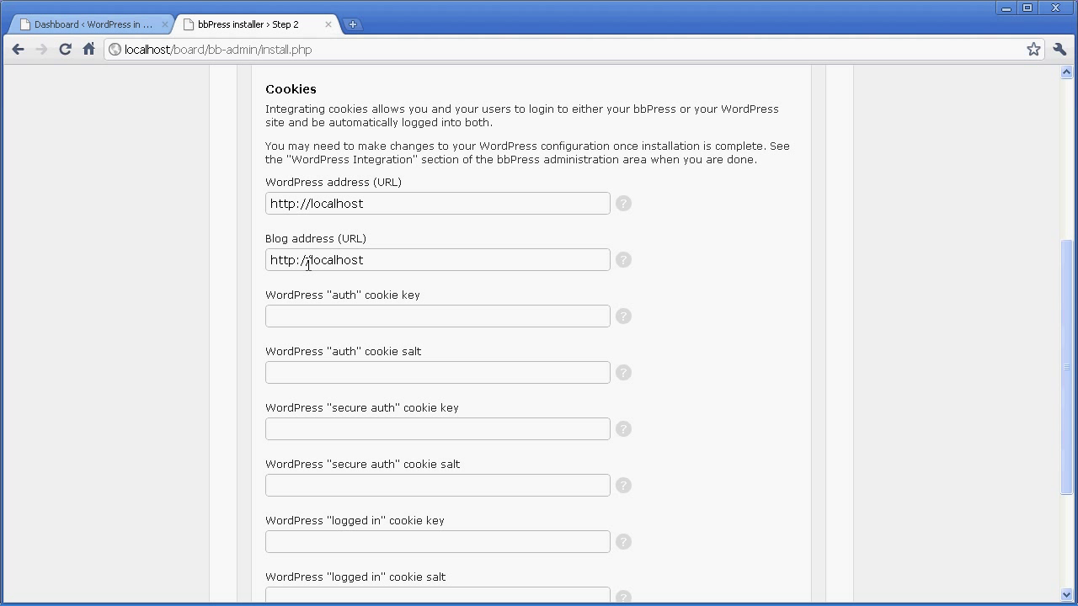
pyautogui.click(303, 319)
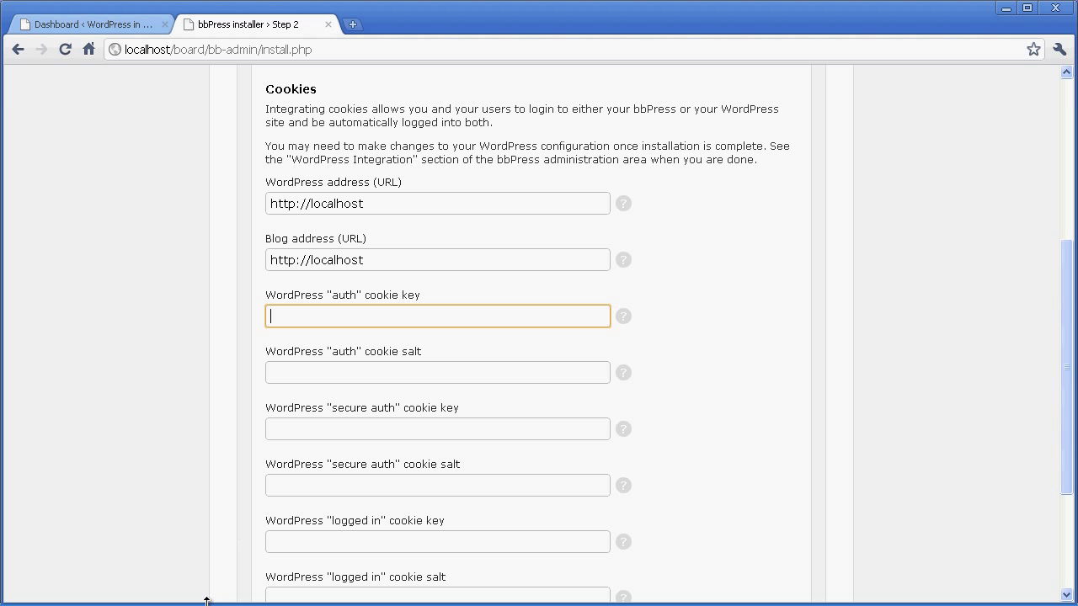
# Bring up wp-config.php in EditPlus and scroll to WordPress's secret keys section.
pyautogui.moveTo(206, 600)
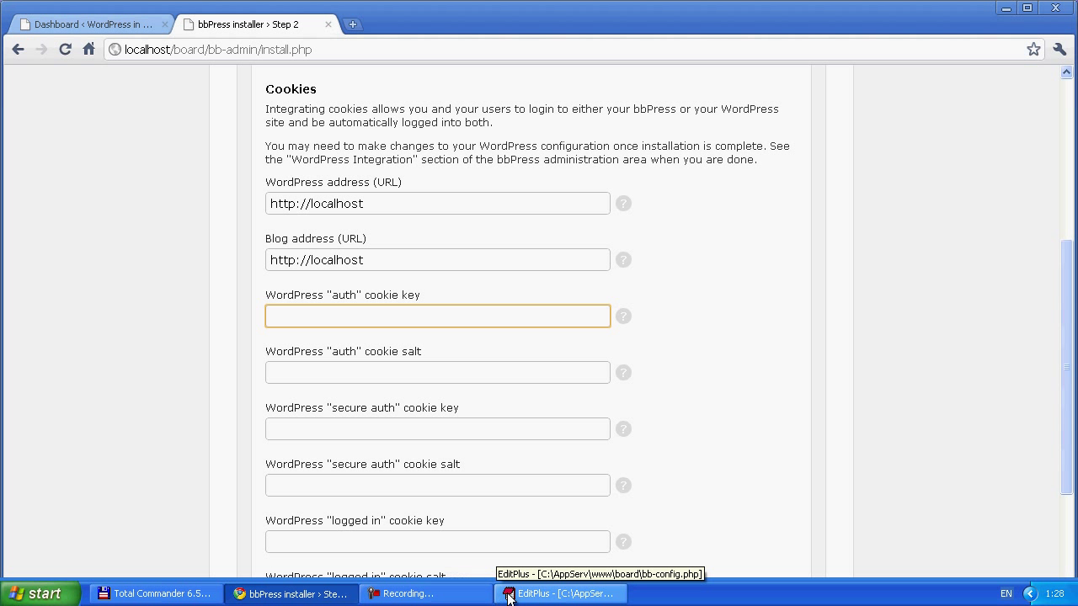
pyautogui.click(508, 595)
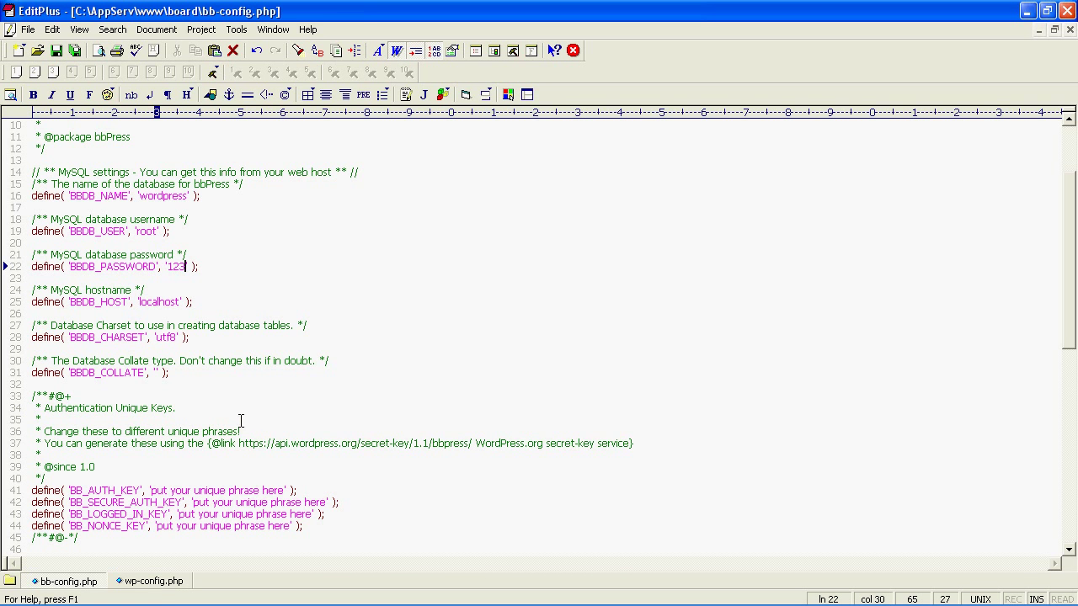
pyautogui.click(152, 581)
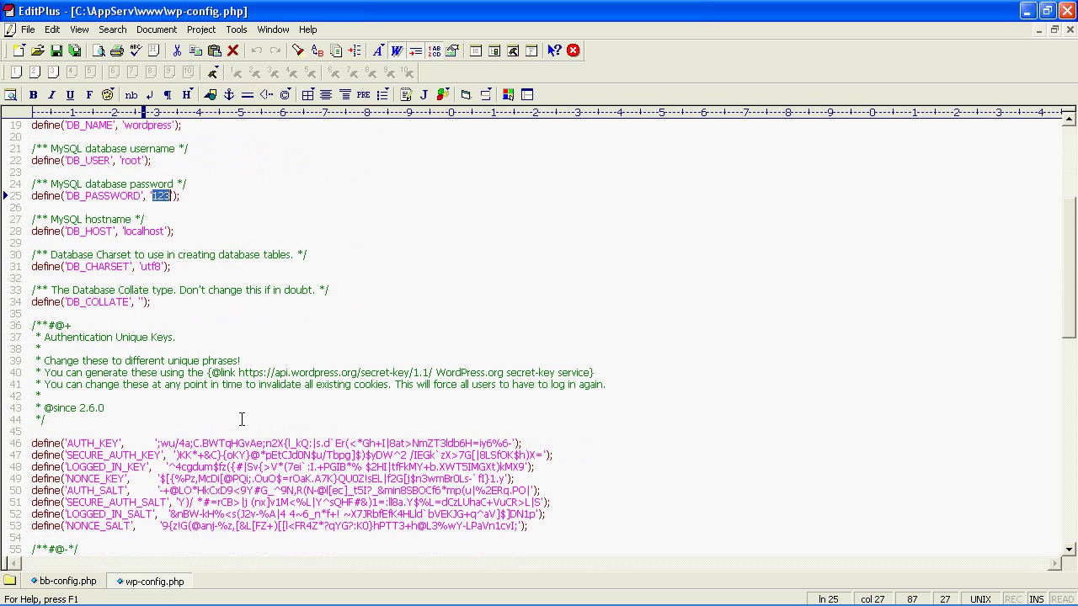
pyautogui.scroll(-4, 241, 420)
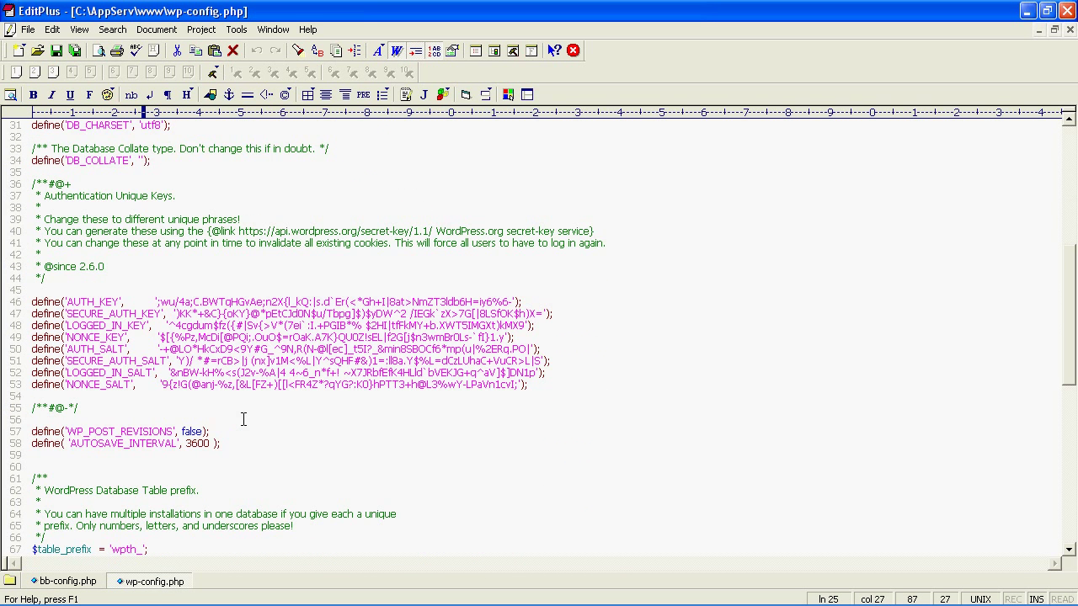
pyautogui.click(204, 314)
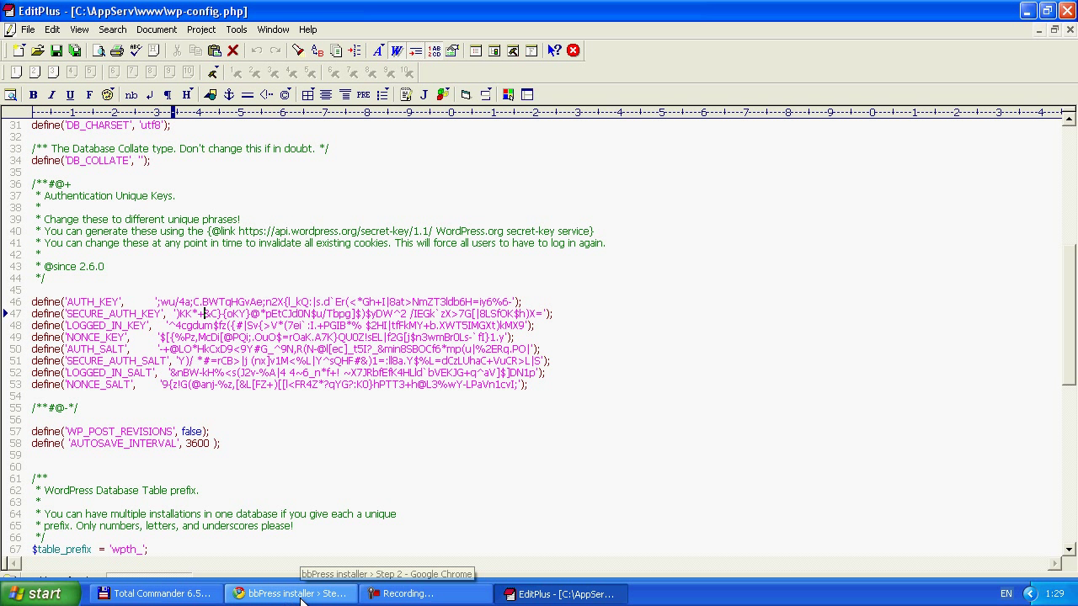
# Copy the AUTH_KEY value from line 46 and return to the bbPress installer in Chrome.
pyautogui.click(301, 594)
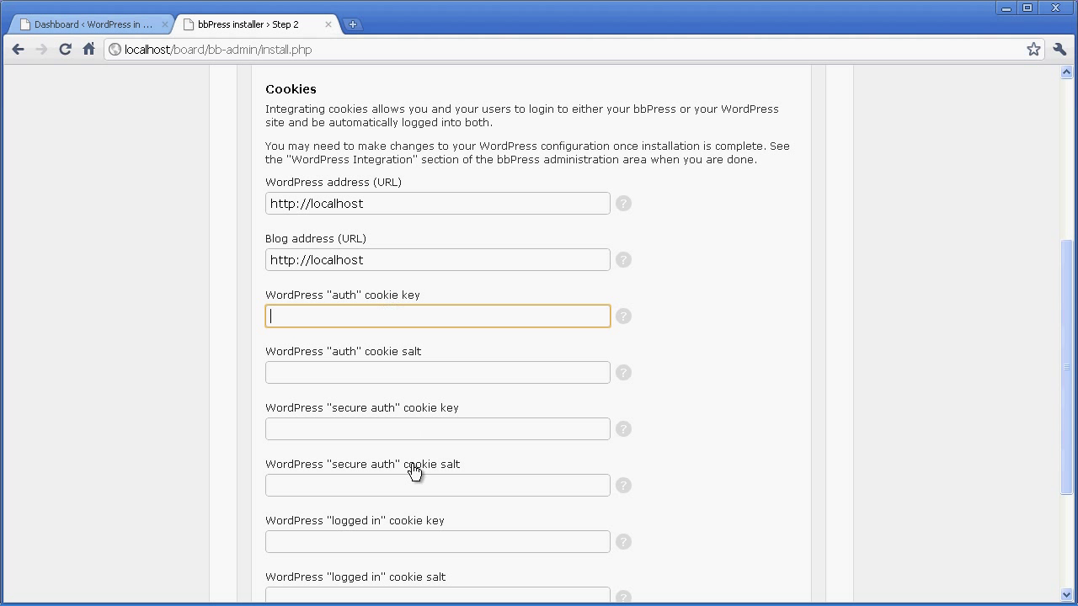
pyautogui.click(560, 593)
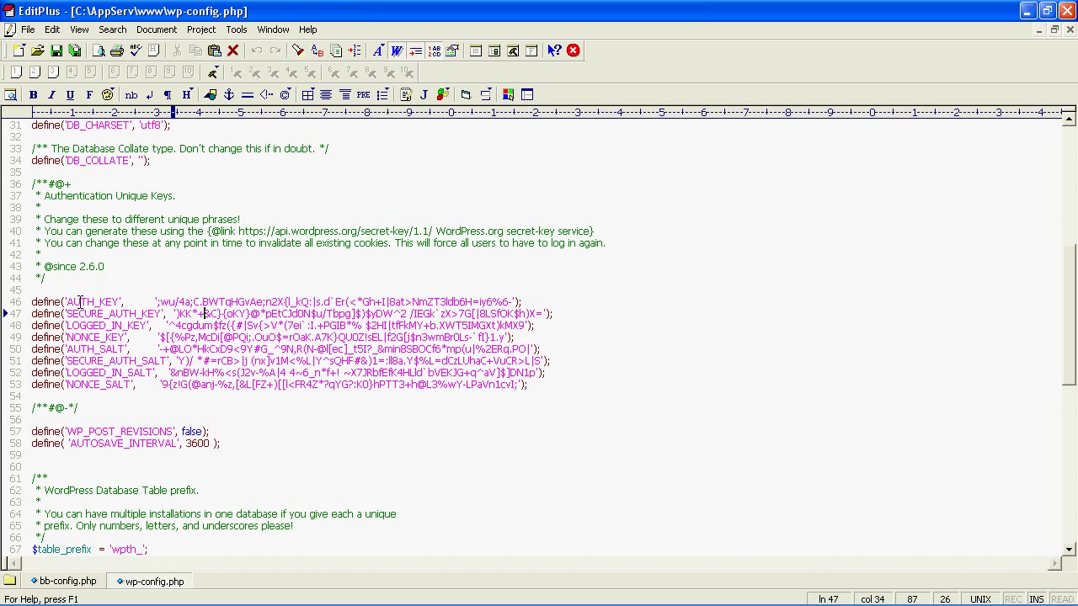
pyautogui.moveTo(72, 301); pyautogui.dragTo(511, 301)
pyautogui.rightClick(492, 305)
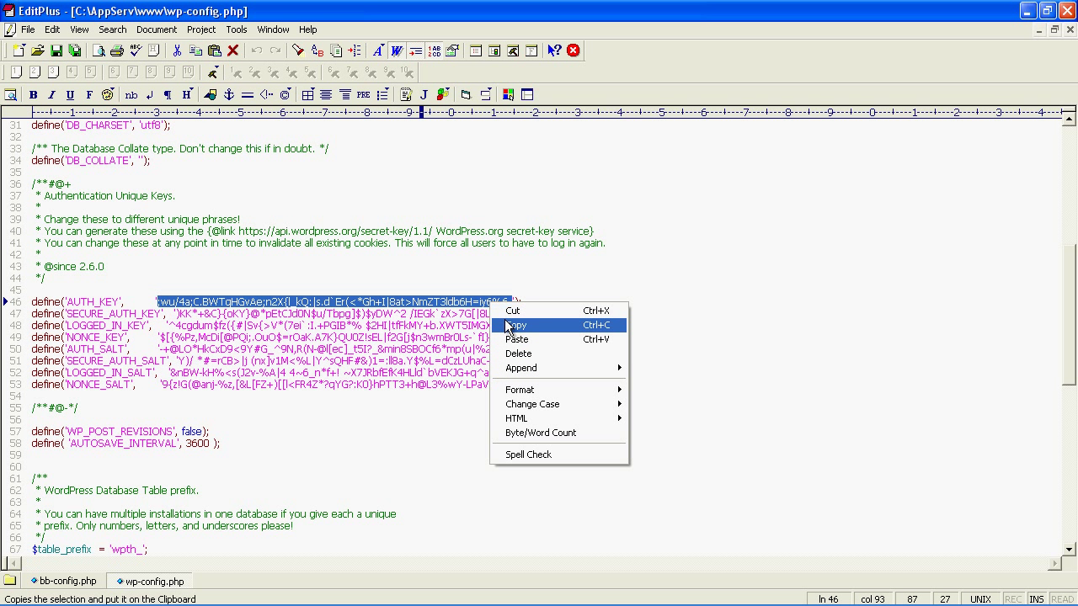
pyautogui.click(511, 325)
pyautogui.hotkey('alt', 'Tab')
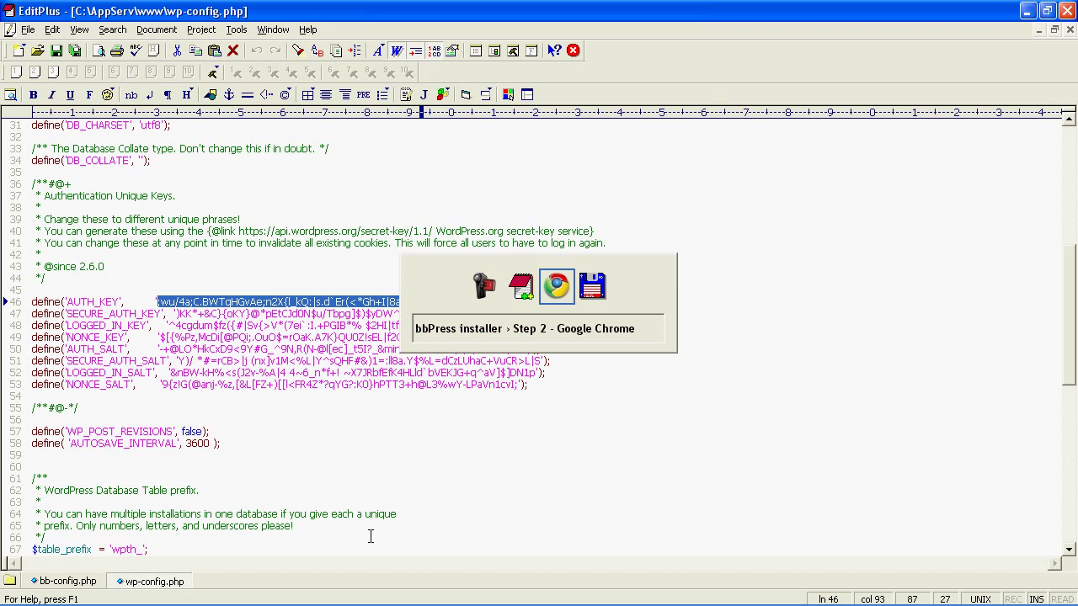
# Paste AUTH_KEY into the auth cookie key field and AUTH_SALT (line 50) into auth cookie salt.
pyautogui.rightClick(310, 316)
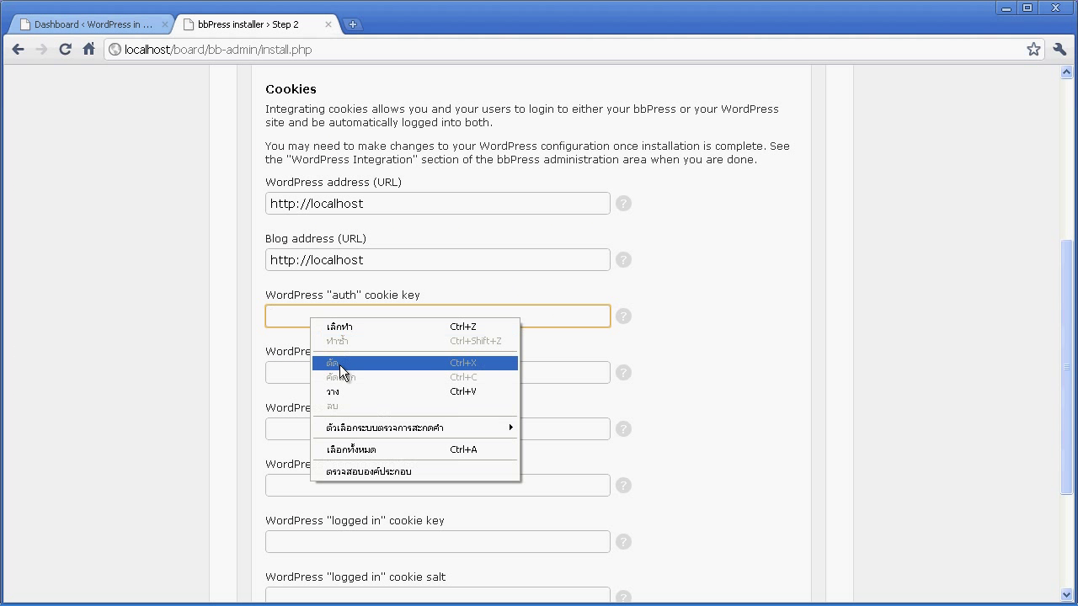
pyautogui.click(346, 389)
pyautogui.click(316, 372)
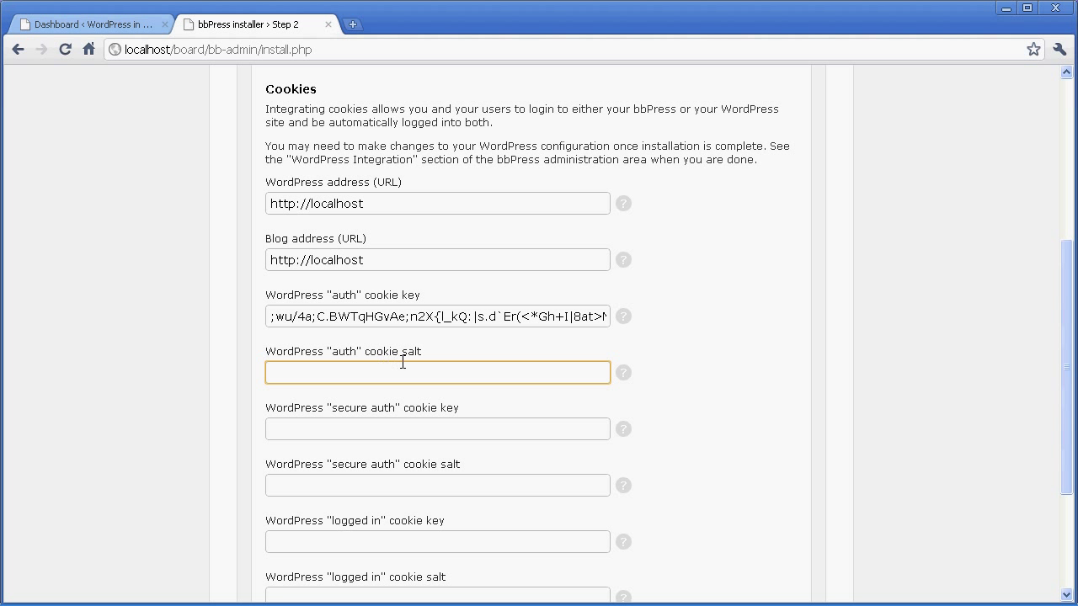
pyautogui.hotkey('alt', 'Tab')
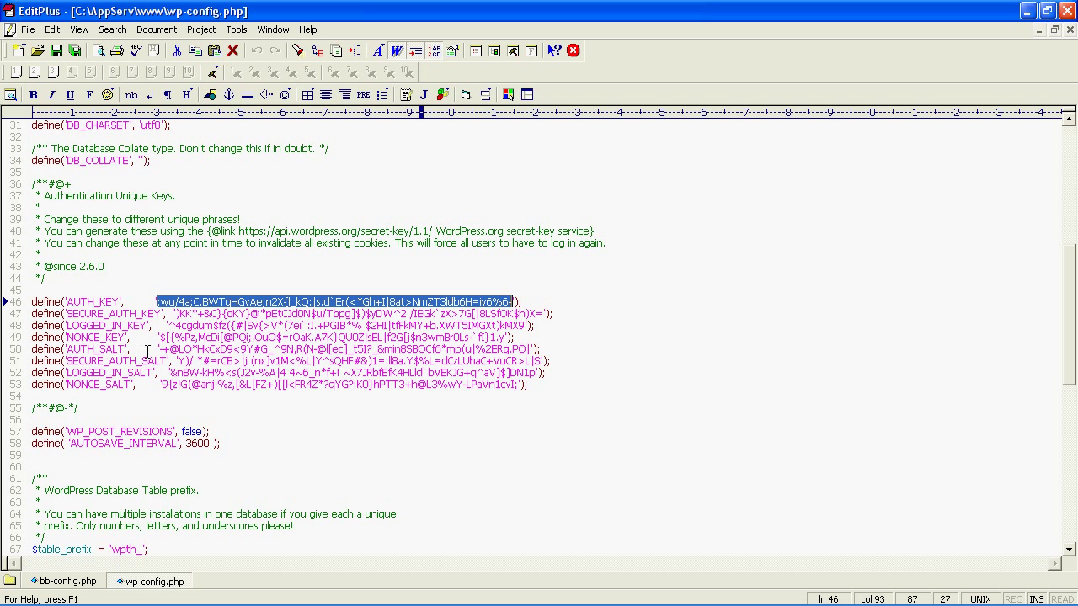
pyautogui.moveTo(158, 352); pyautogui.dragTo(532, 351)
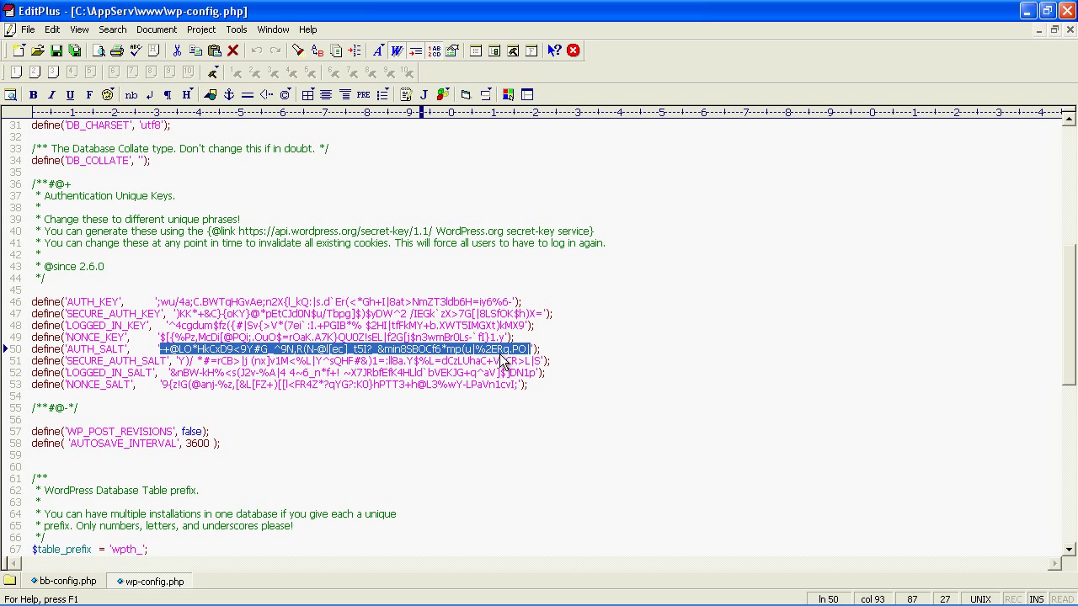
pyautogui.hotkey('alt', 'Tab')
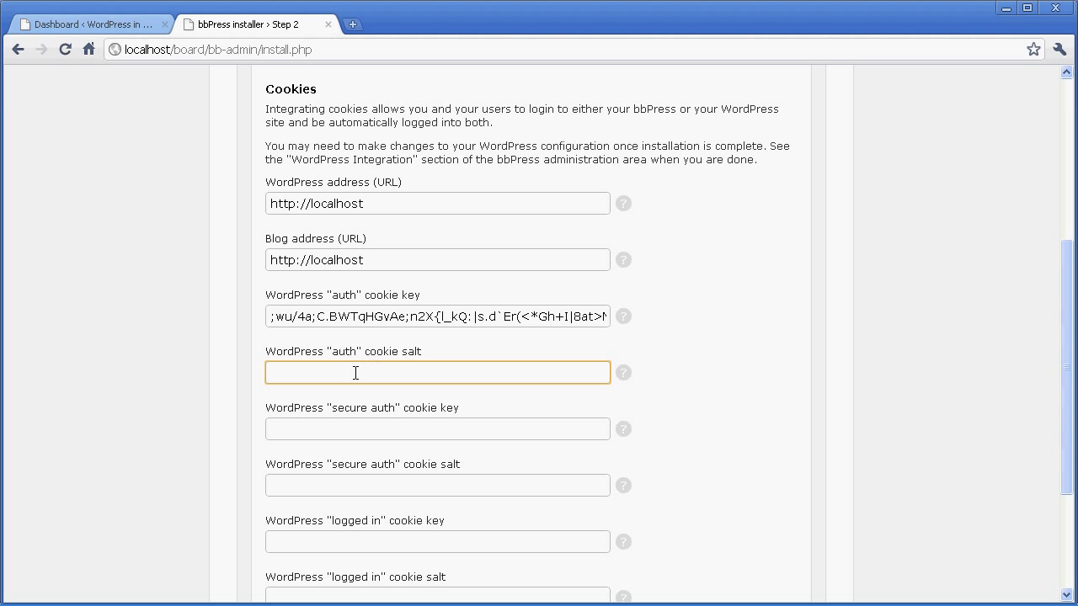
pyautogui.hotkey('ctrl', 'v')
# Paste the SECURE_AUTH_KEY value from line 47 into the secure auth cookie key field.
pyautogui.click(329, 429)
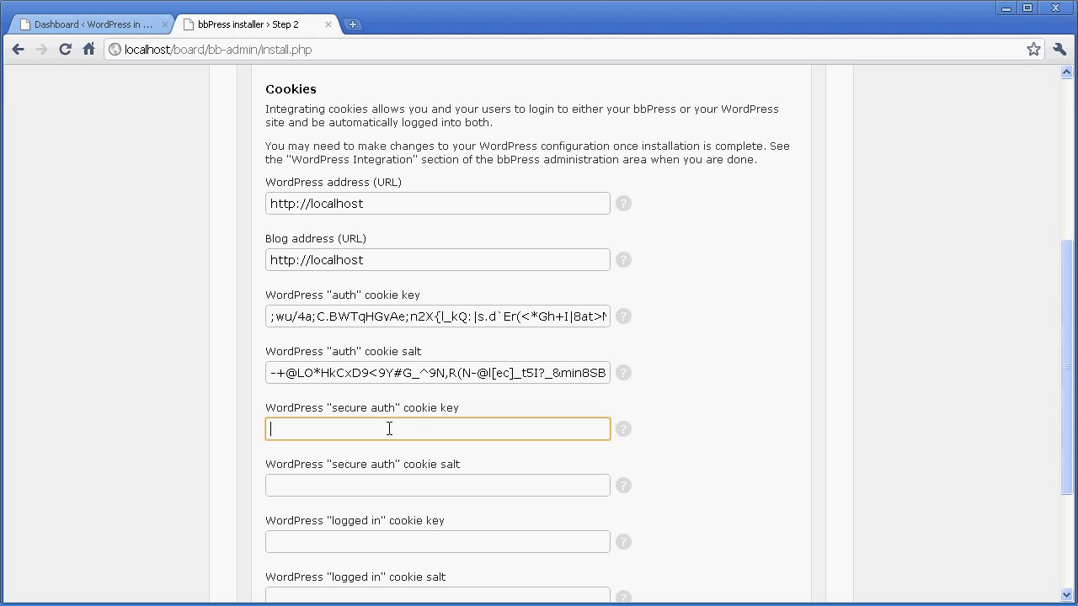
pyautogui.hotkey('alt', 'Tab')
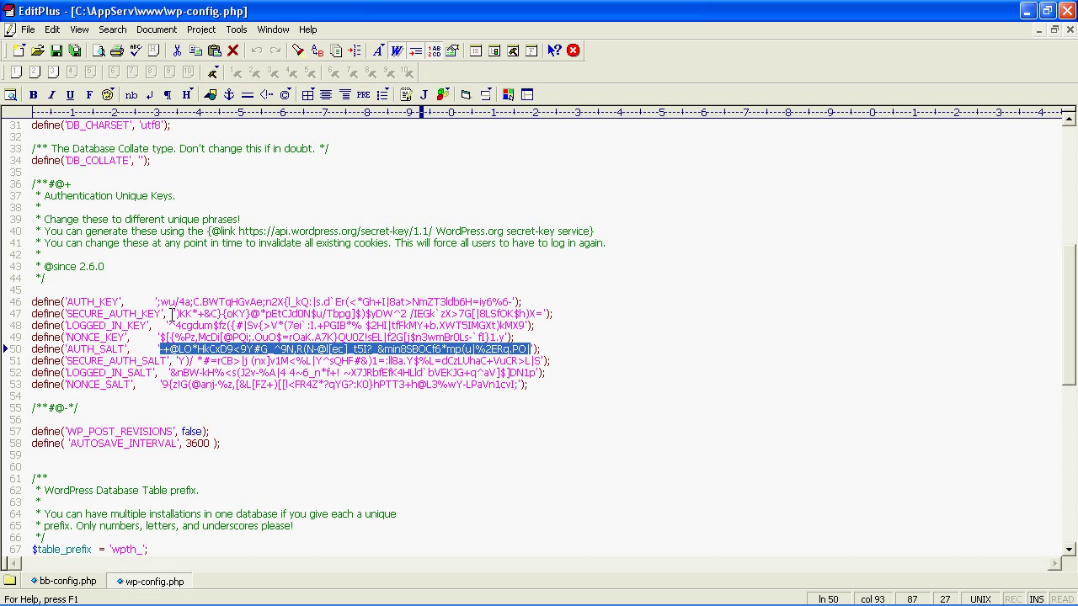
pyautogui.moveTo(176, 314); pyautogui.dragTo(545, 314)
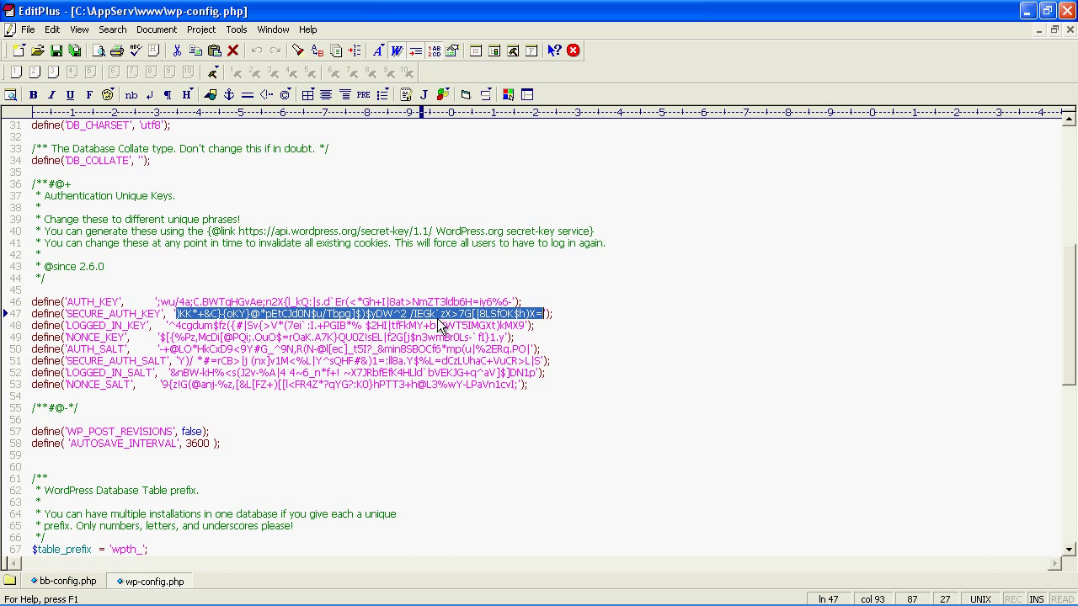
pyautogui.hotkey('alt', 'Tab')
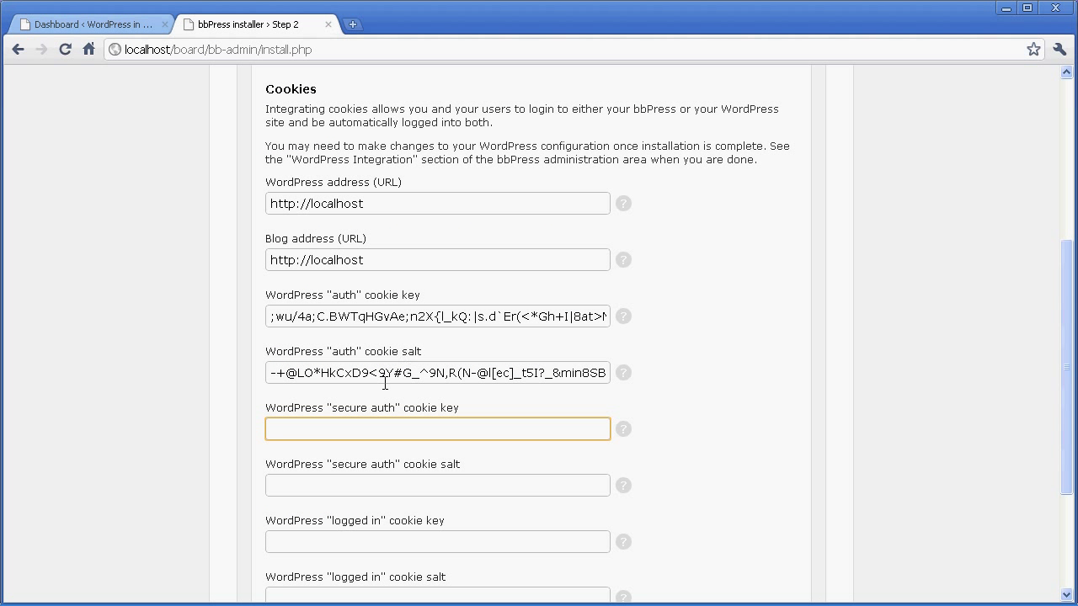
pyautogui.hotkey('ctrl', 'v')
pyautogui.click(329, 485)
# Paste the SECURE_AUTH_SALT value from line 51 into the secure auth cookie salt field.
pyautogui.scroll(-3, 320, 436)
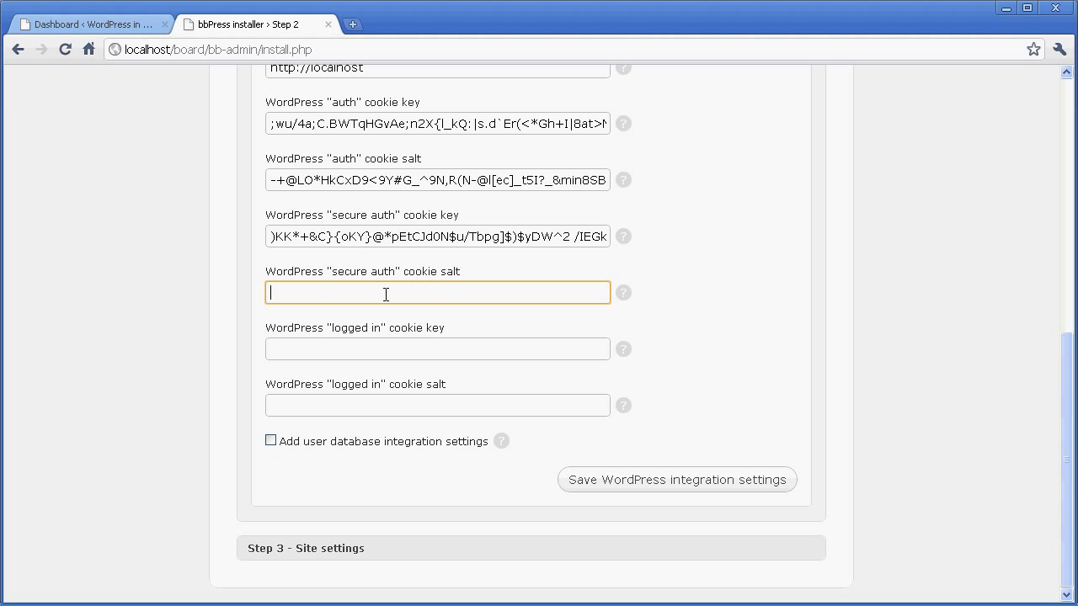
pyautogui.hotkey('alt', 'Tab')
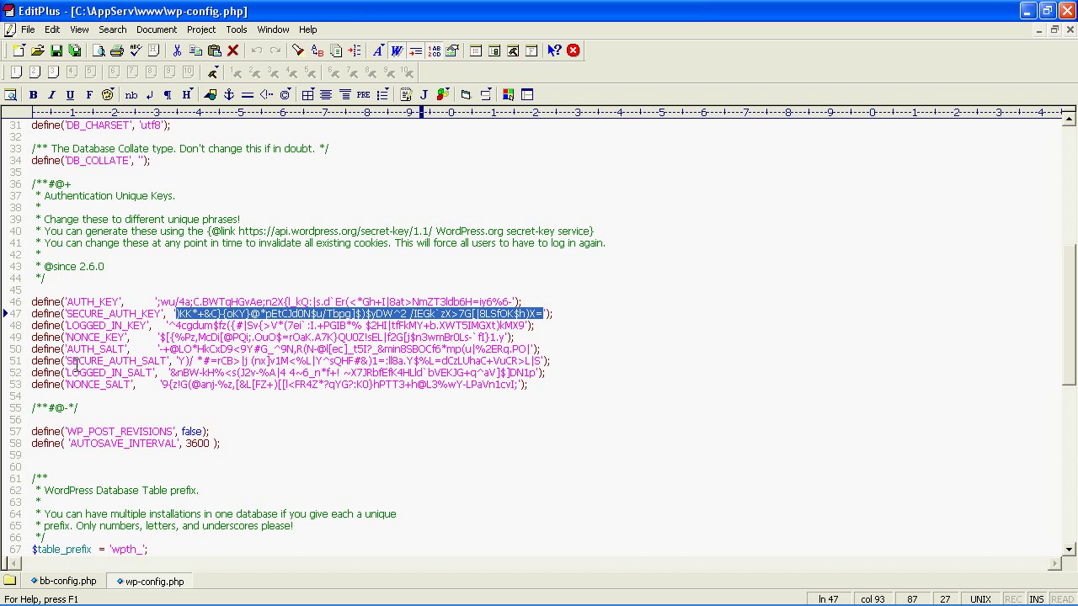
pyautogui.moveTo(178, 360); pyautogui.dragTo(543, 360)
pyautogui.hotkey('alt', 'Tab')
pyautogui.hotkey('ctrl', 'v')
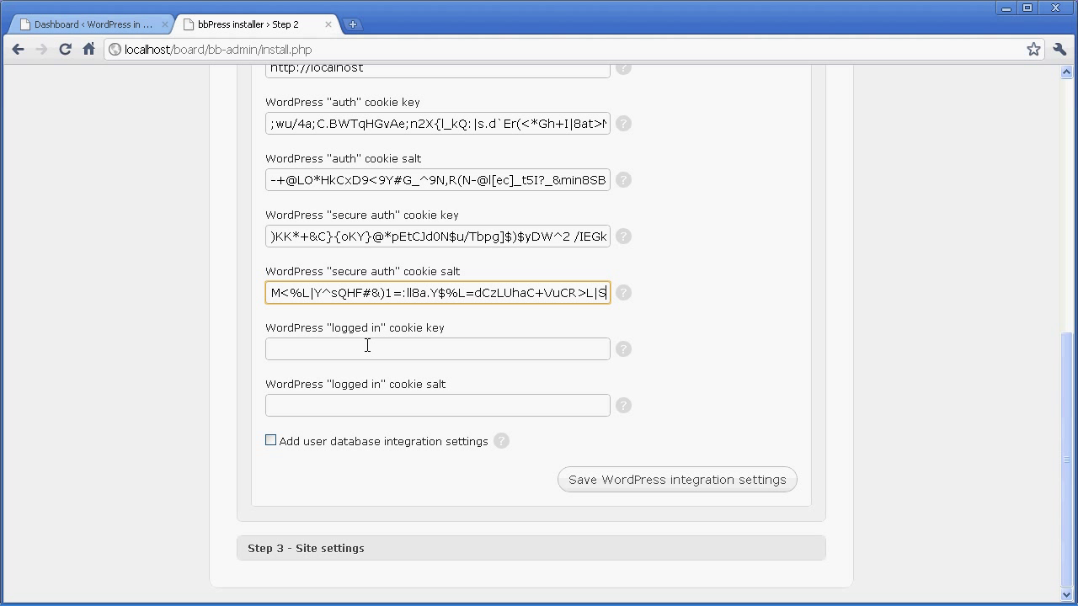
pyautogui.click(330, 350)
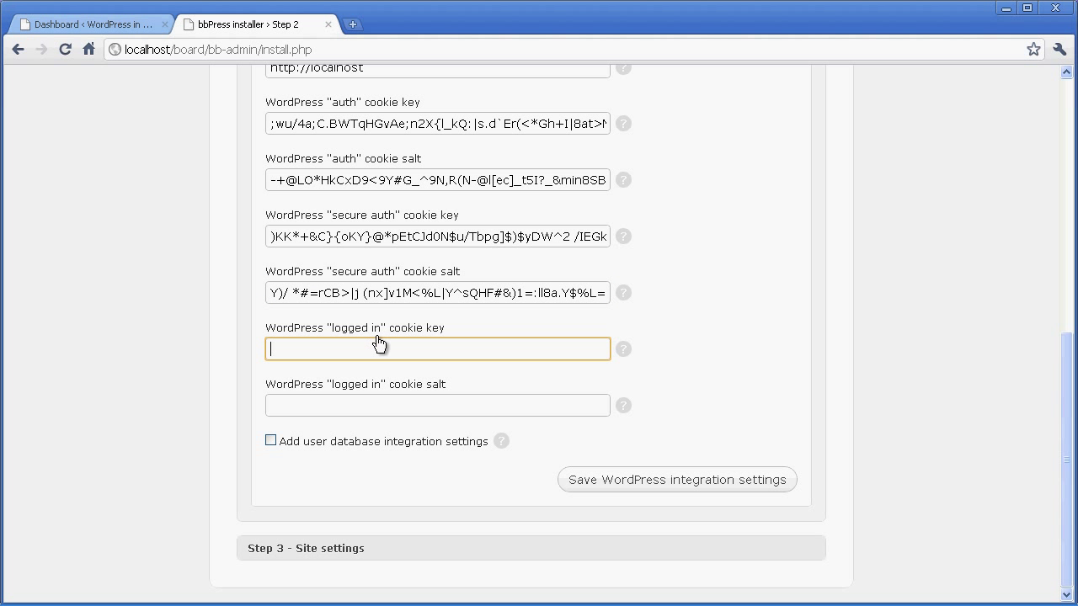
# Paste the LOGGED_IN_KEY value from line 48 into the logged in cookie key field.
pyautogui.hotkey('alt', 'Tab')
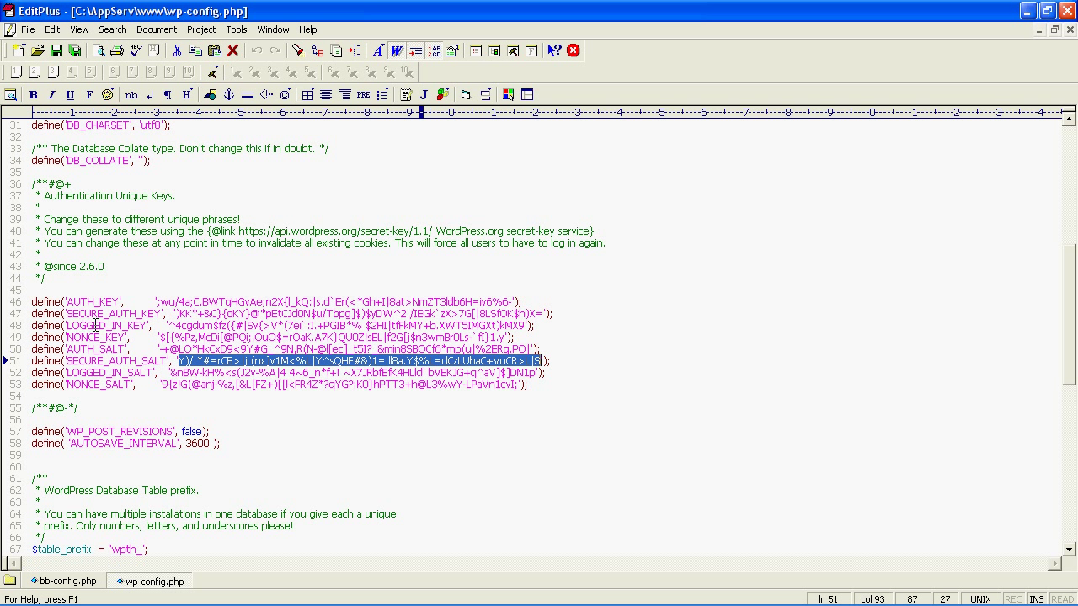
pyautogui.moveTo(168, 325); pyautogui.dragTo(524, 325)
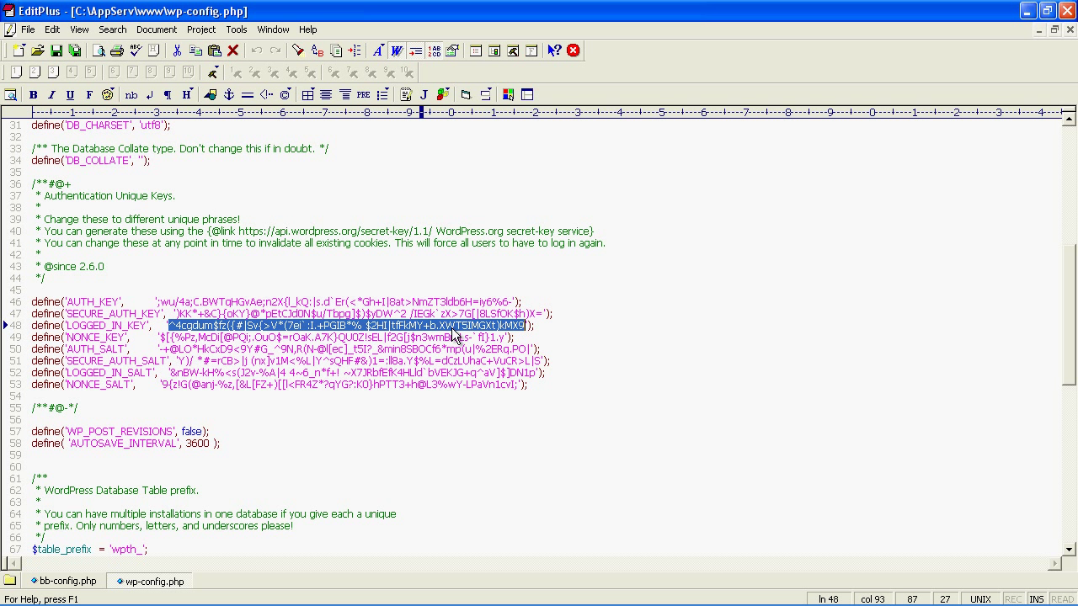
pyautogui.hotkey('alt', 'Tab')
pyautogui.click(419, 348)
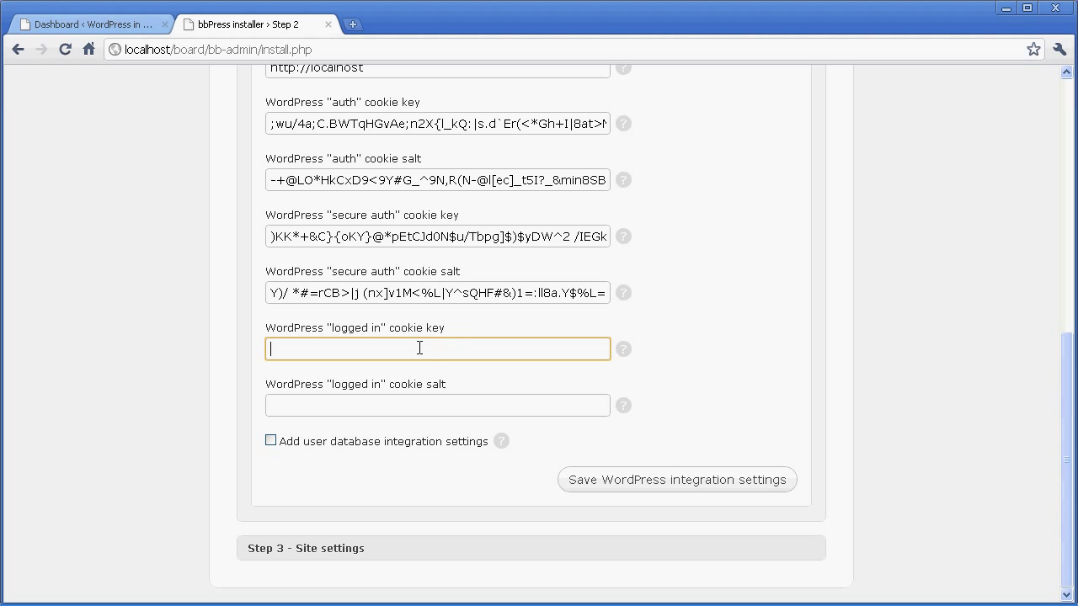
pyautogui.hotkey('ctrl', 'v')
pyautogui.click(357, 410)
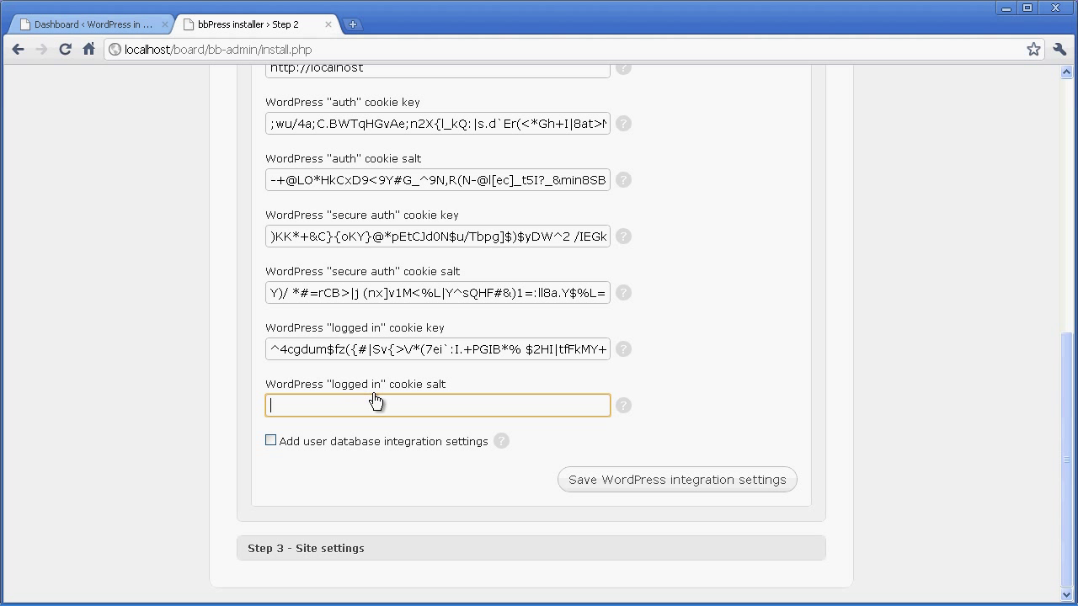
# Paste the LOGGED_IN_SALT value from line 52 into the logged in cookie salt field.
pyautogui.hotkey('alt', 'Tab')
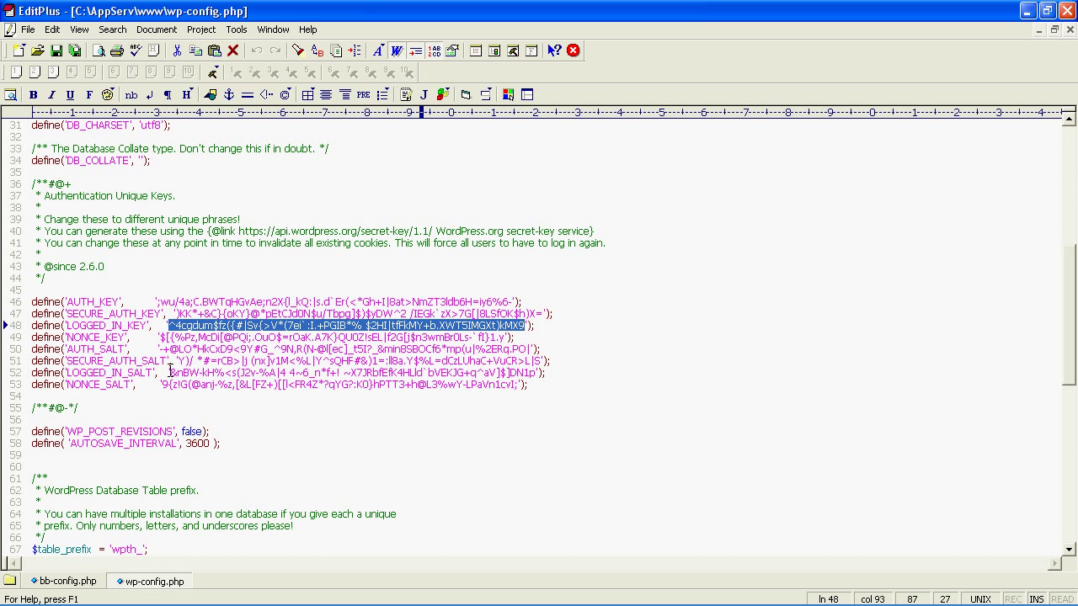
pyautogui.moveTo(171, 372); pyautogui.dragTo(536, 372)
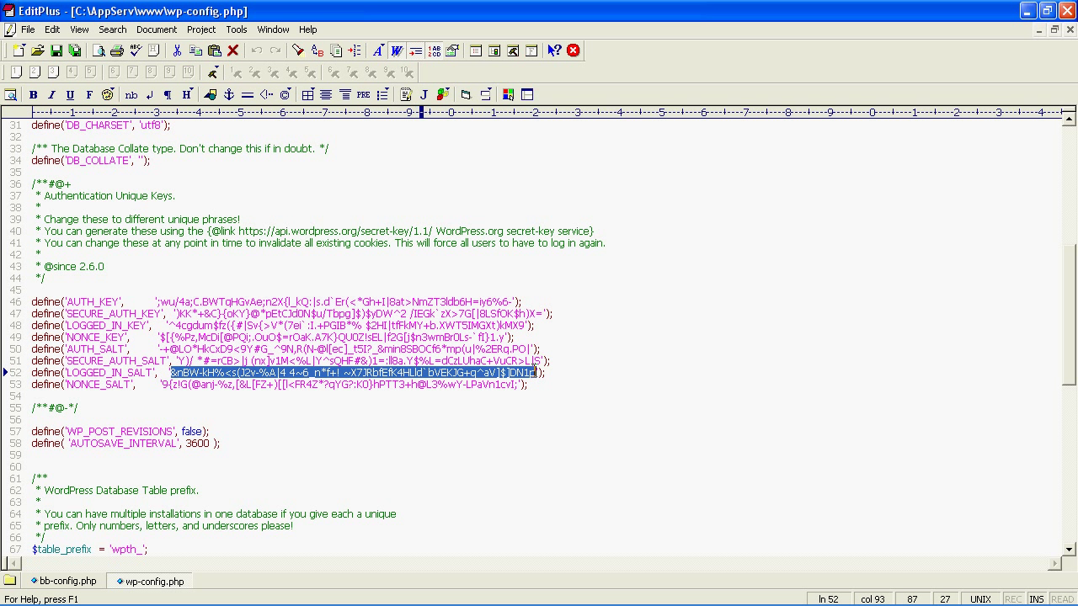
pyautogui.hotkey('alt', 'Tab')
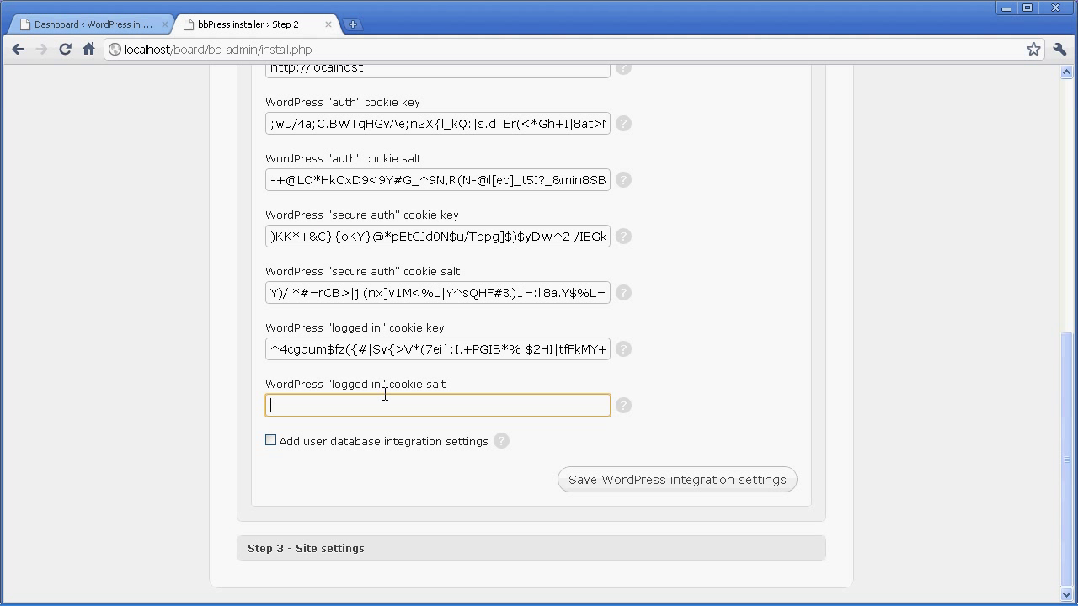
pyautogui.hotkey('ctrl', 'v')
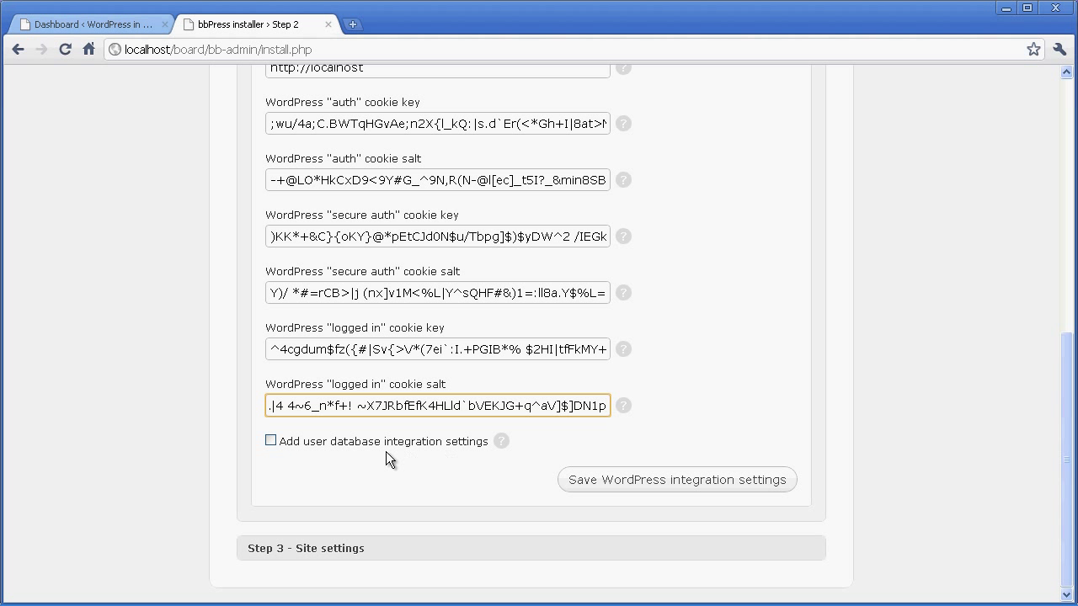
# Turn on user database integration and copy the wpth_ table prefix from line 67 of wp-config.php.
pyautogui.click(271, 440)
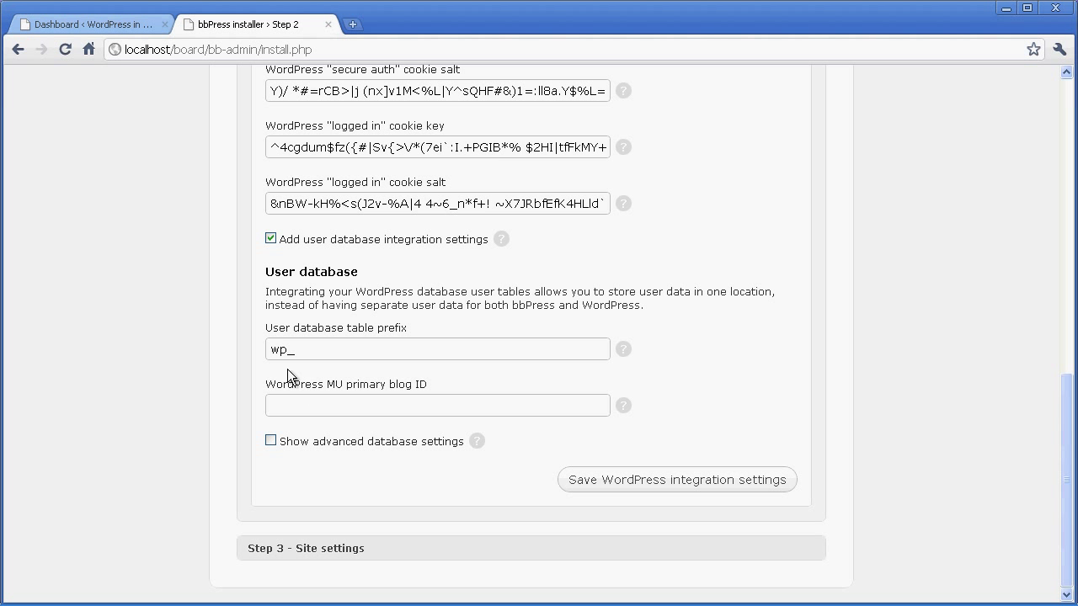
pyautogui.click(278, 352)
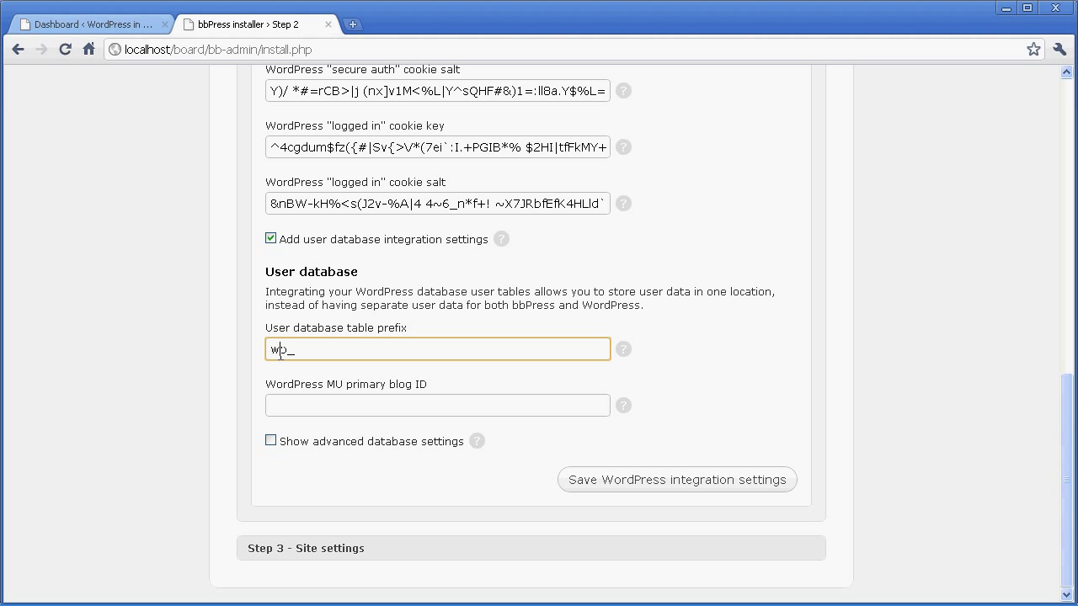
pyautogui.hotkey('alt', 'Tab')
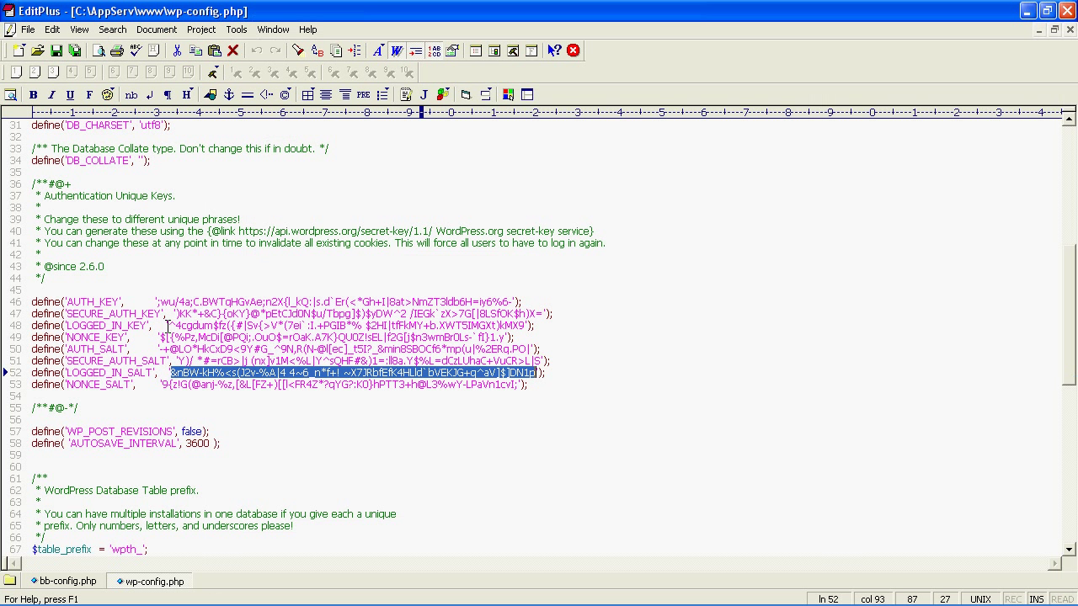
pyautogui.scroll(-4, 154, 278)
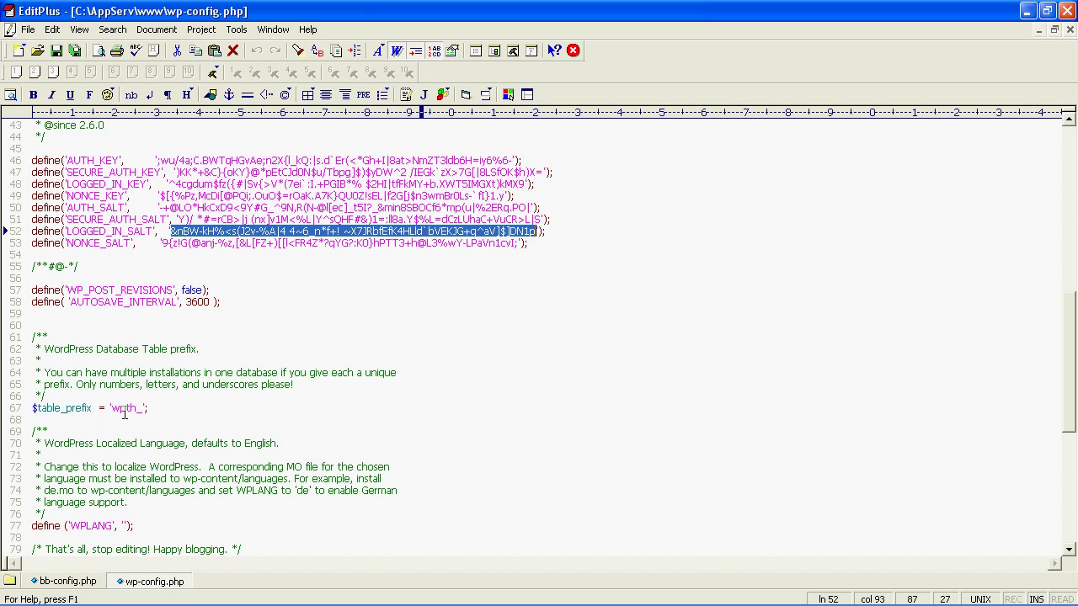
pyautogui.doubleClick(137, 409)
pyautogui.hotkey('ctrl', 'c')
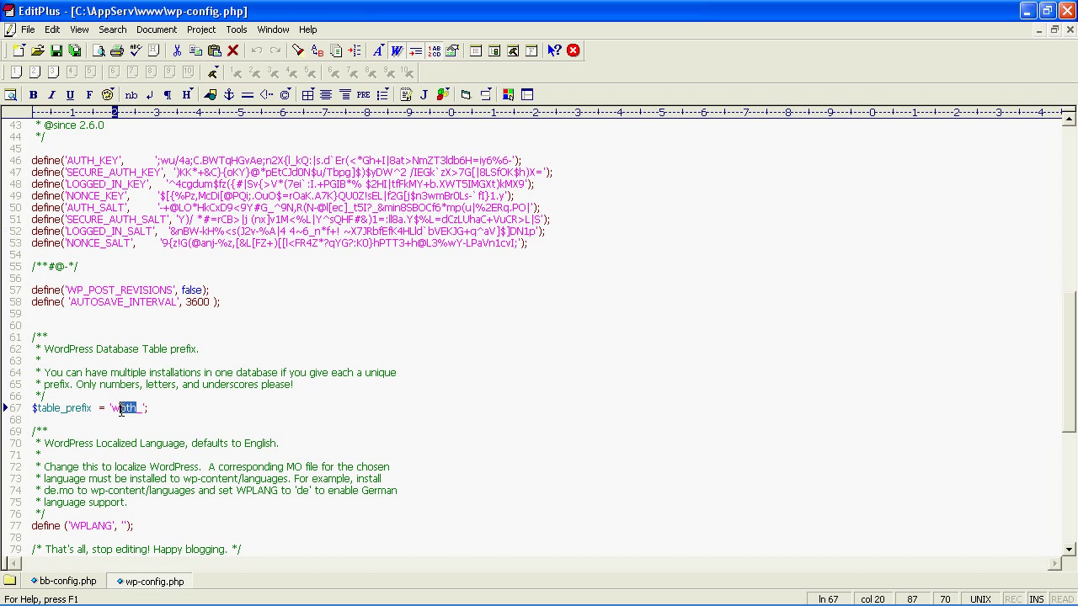
pyautogui.hotkey('alt', 'Tab')
# Set the user table prefix to wpth_, save the WordPress integration settings, and go to Step 3.
pyautogui.moveTo(285, 349); pyautogui.dragTo(273, 354)
pyautogui.hotkey('ctrl', 'v')
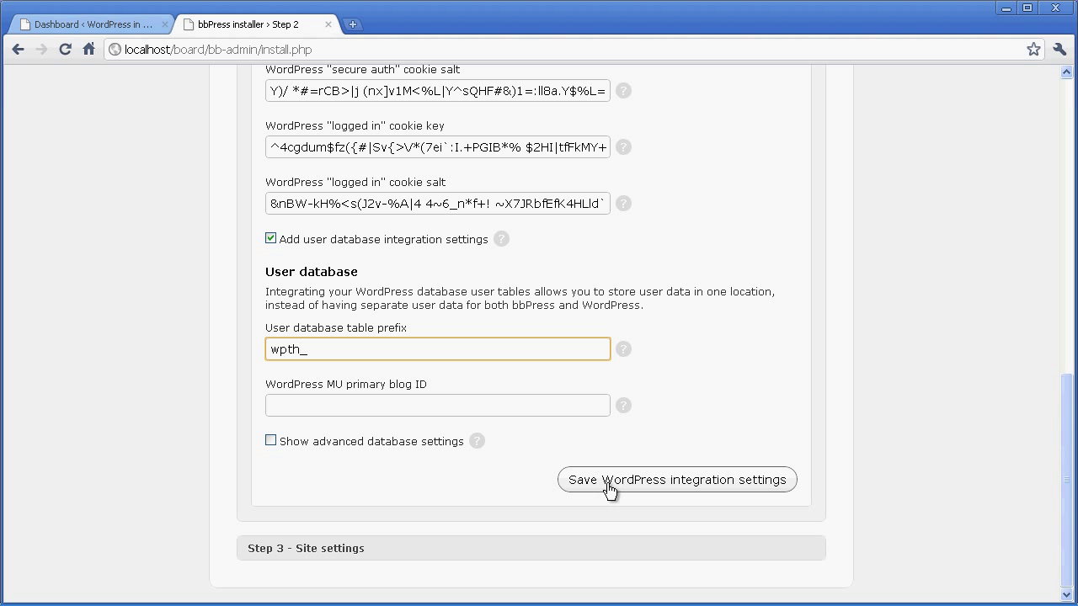
pyautogui.click(697, 492)
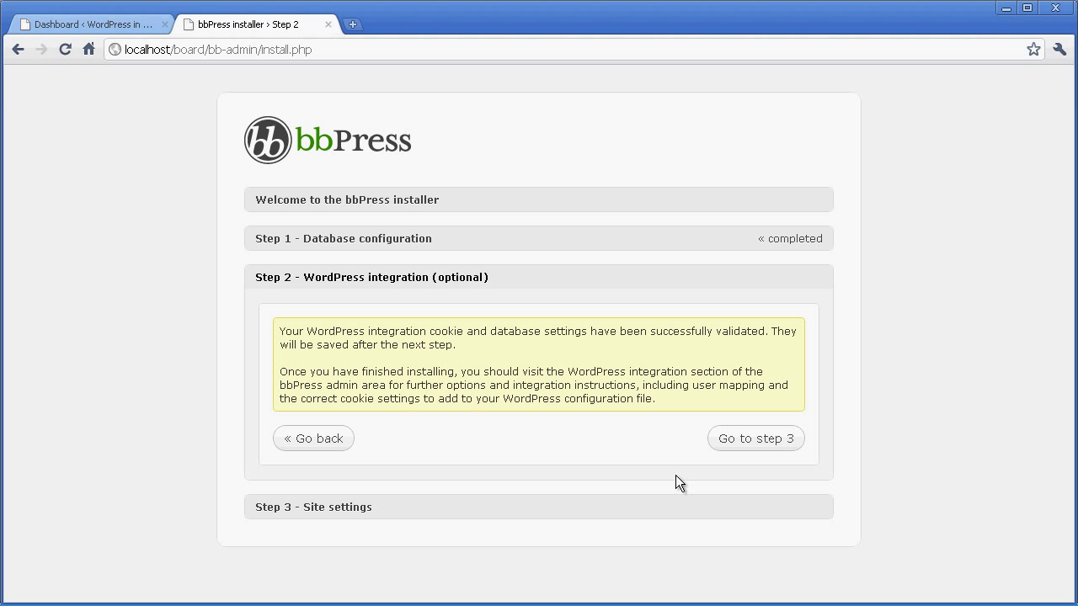
pyautogui.click(754, 448)
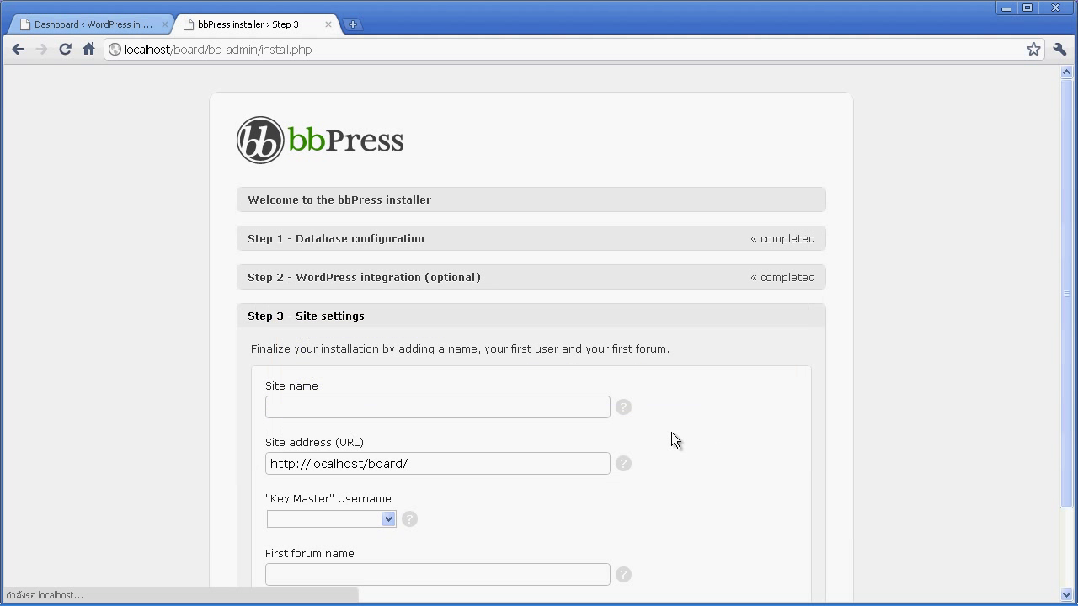
# Enter 'WordPress Board' as the site name.
pyautogui.scroll(-2, 385, 413)
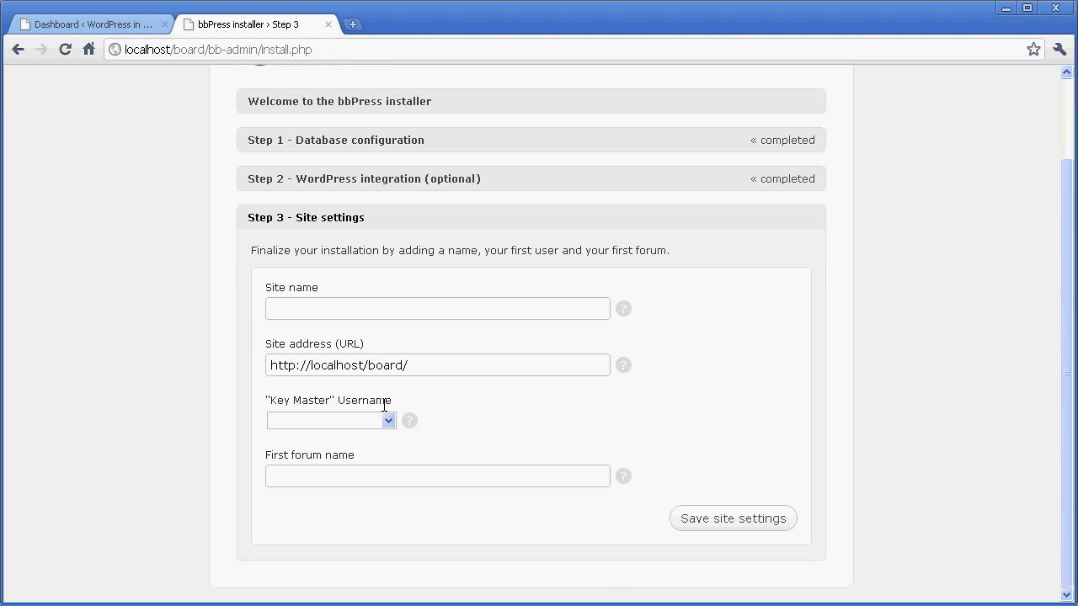
pyautogui.click(302, 303)
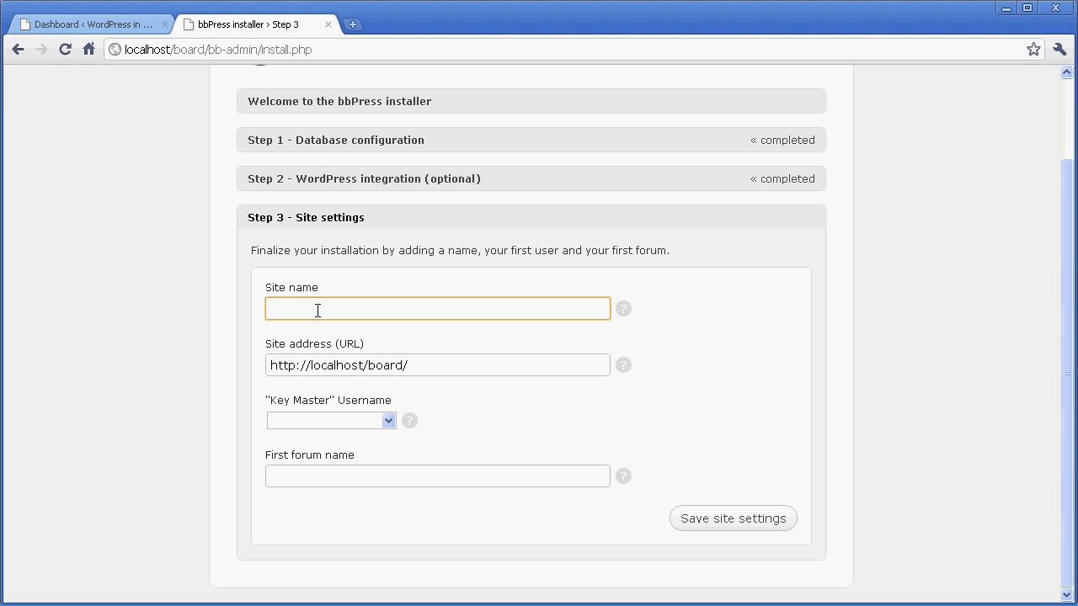
pyautogui.write('WordPress')
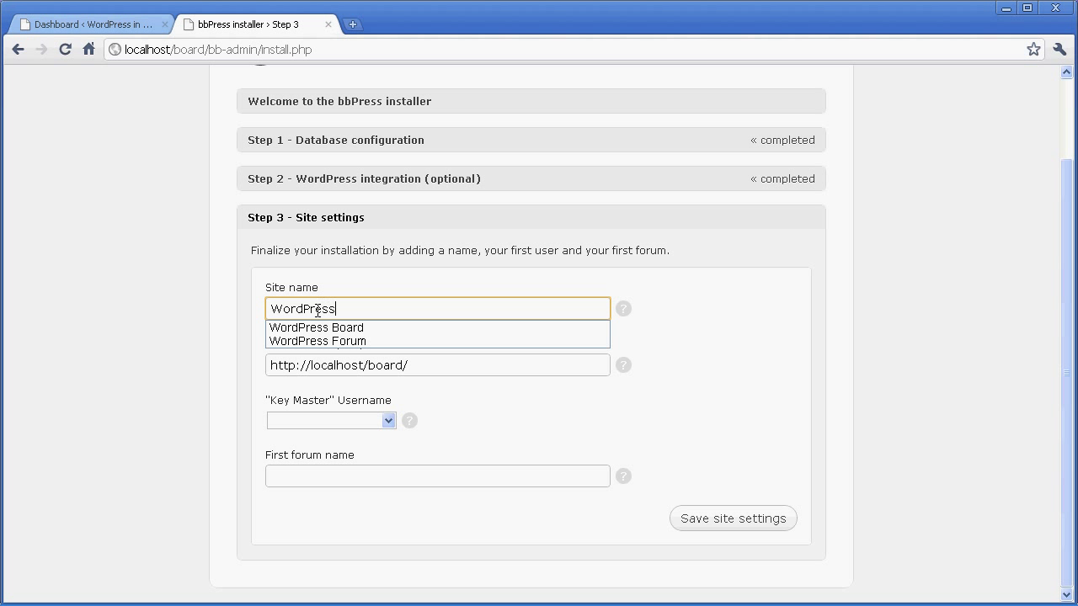
pyautogui.write(' Board')
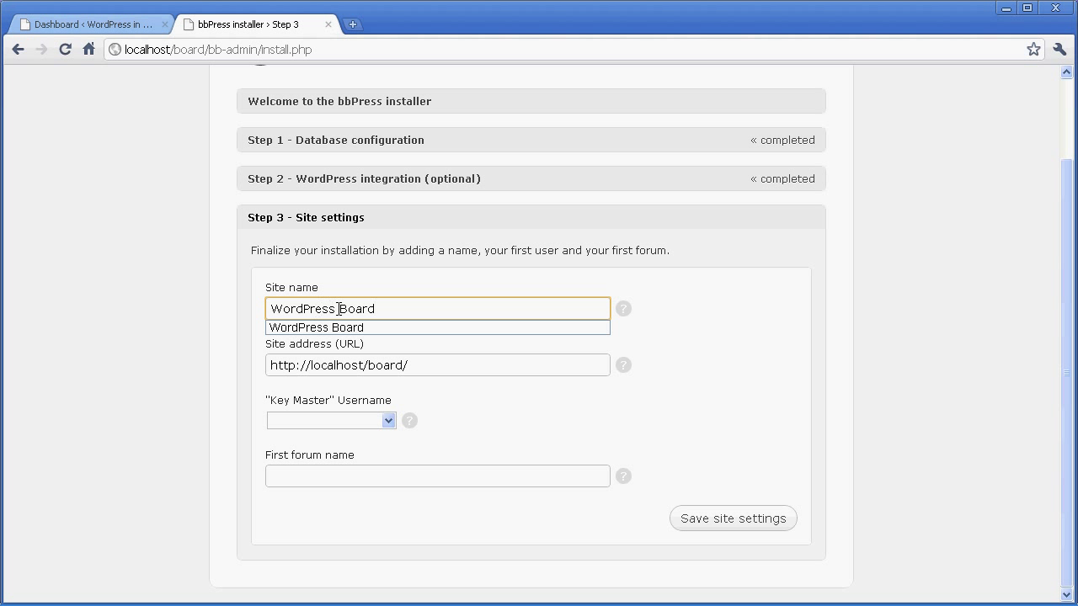
pyautogui.click(404, 367)
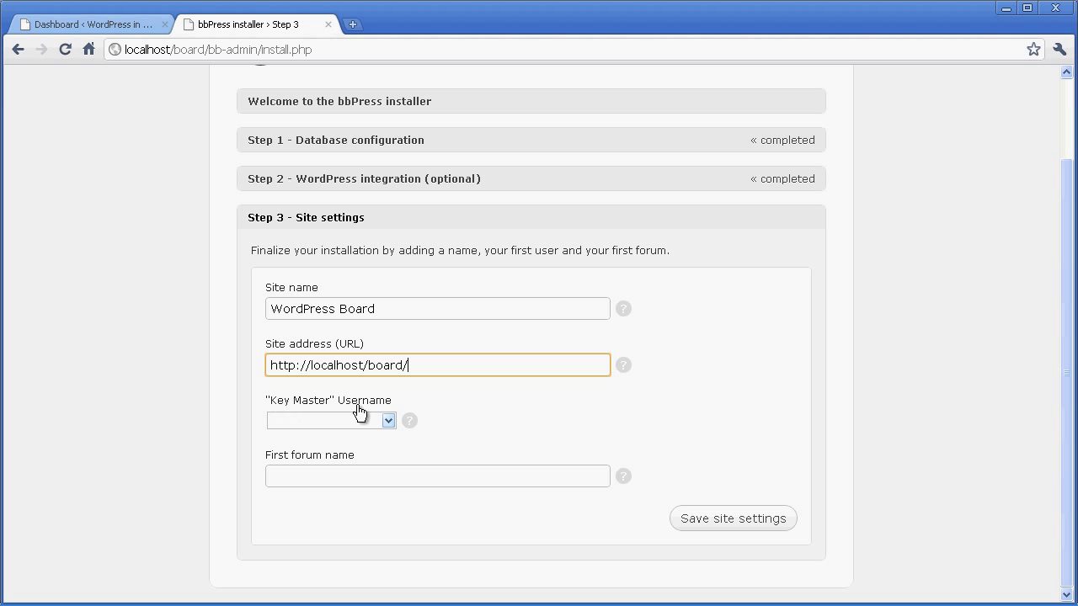
# Make admin the Key Master, name the first forum 'first forum', and save the site settings.
pyautogui.click(389, 418)
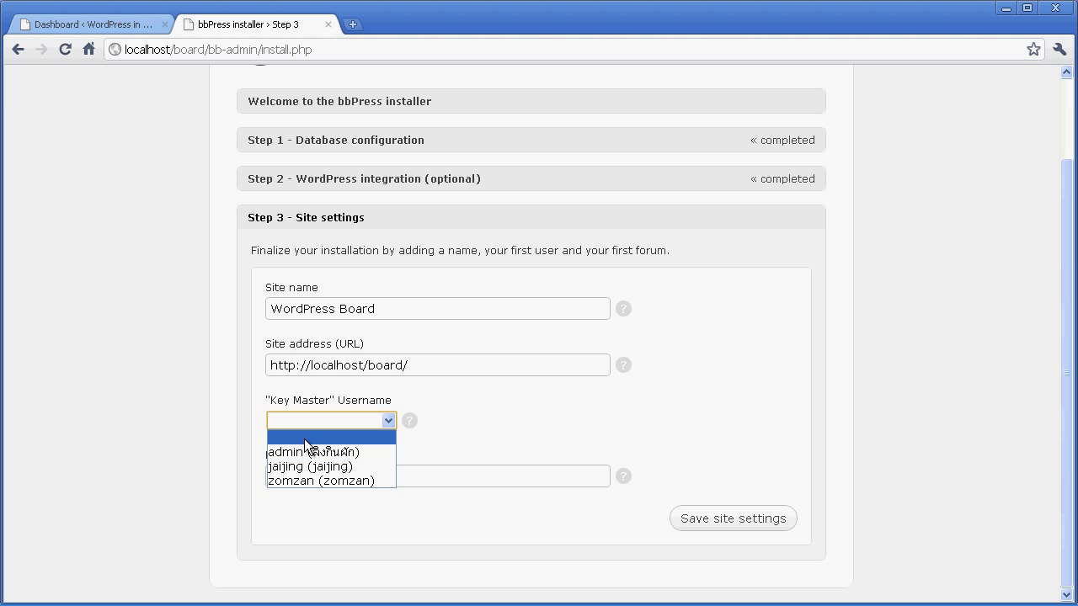
pyautogui.click(285, 459)
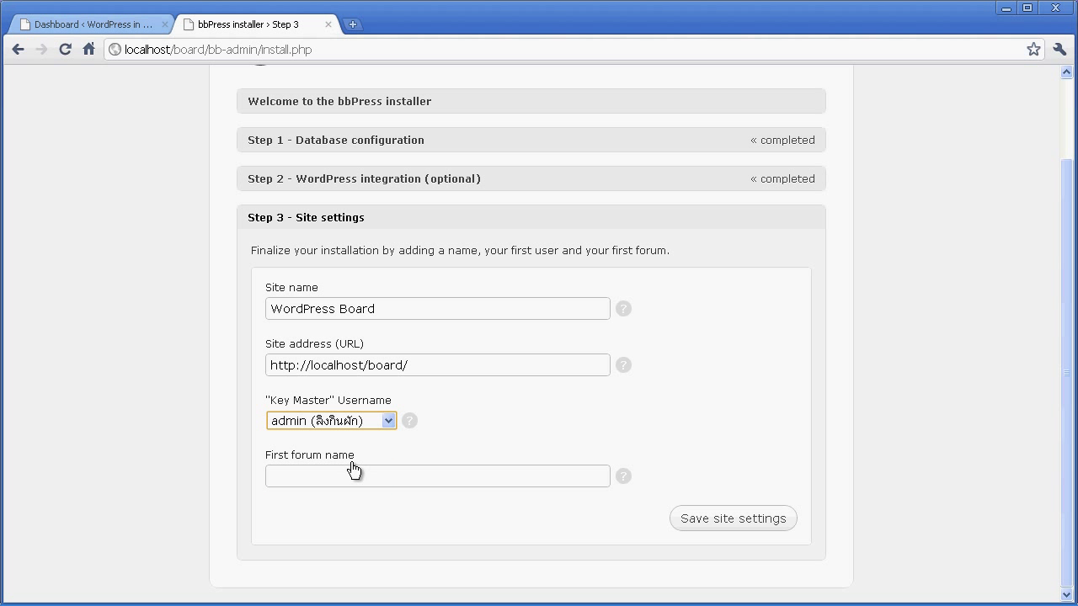
pyautogui.click(281, 468)
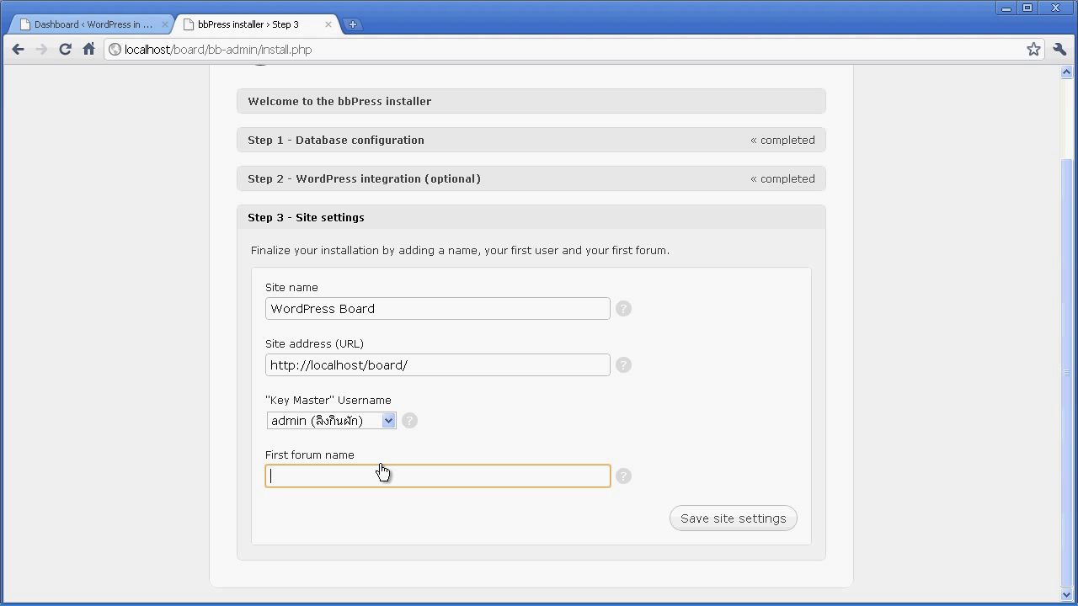
pyautogui.write('fir')
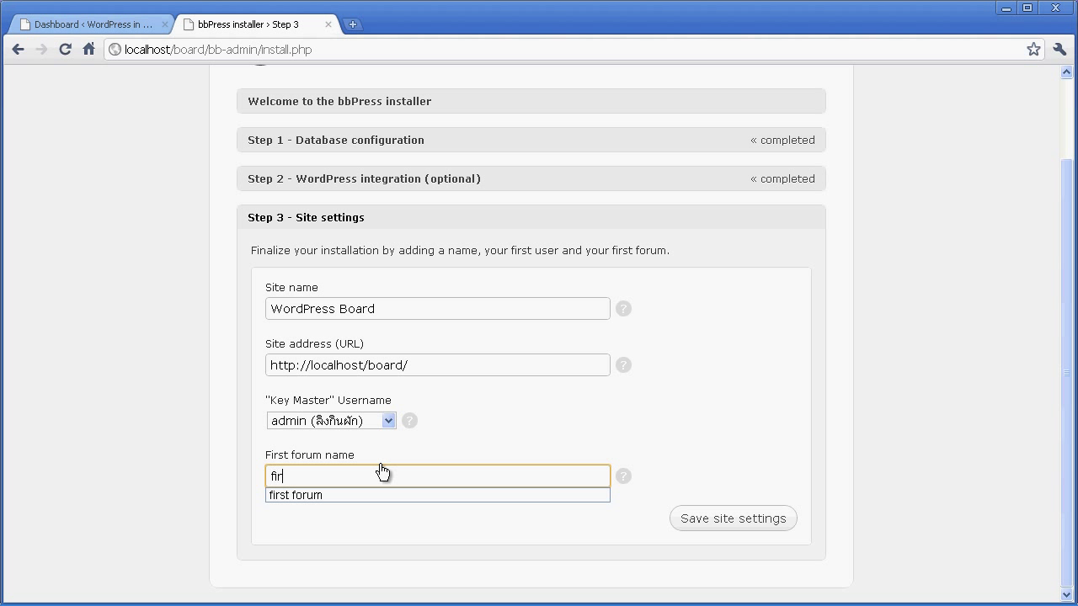
pyautogui.write('st forum')
pyautogui.click(712, 526)
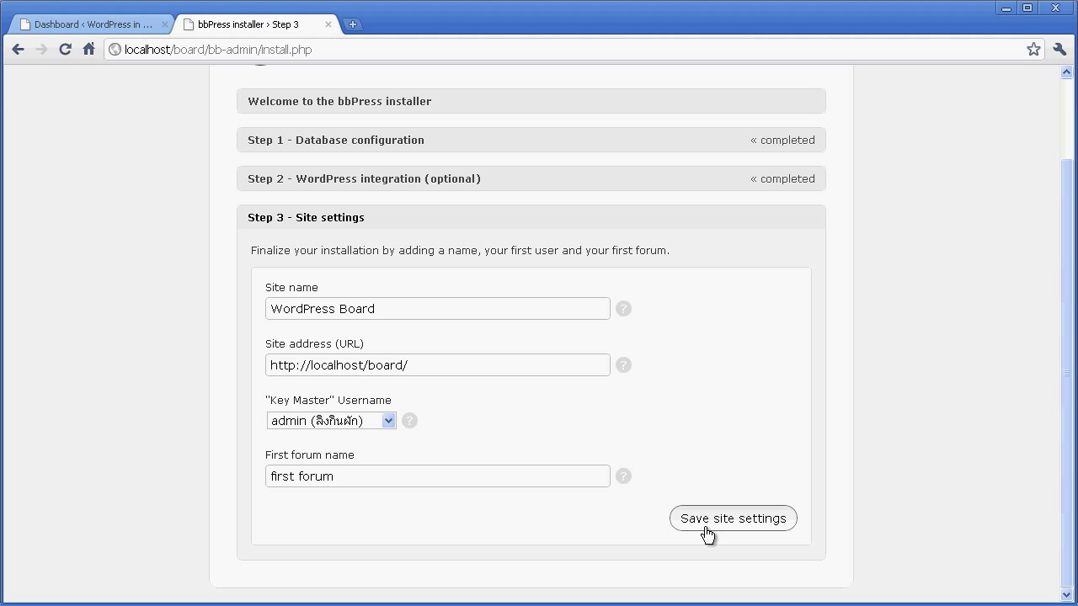
pyautogui.click(706, 533)
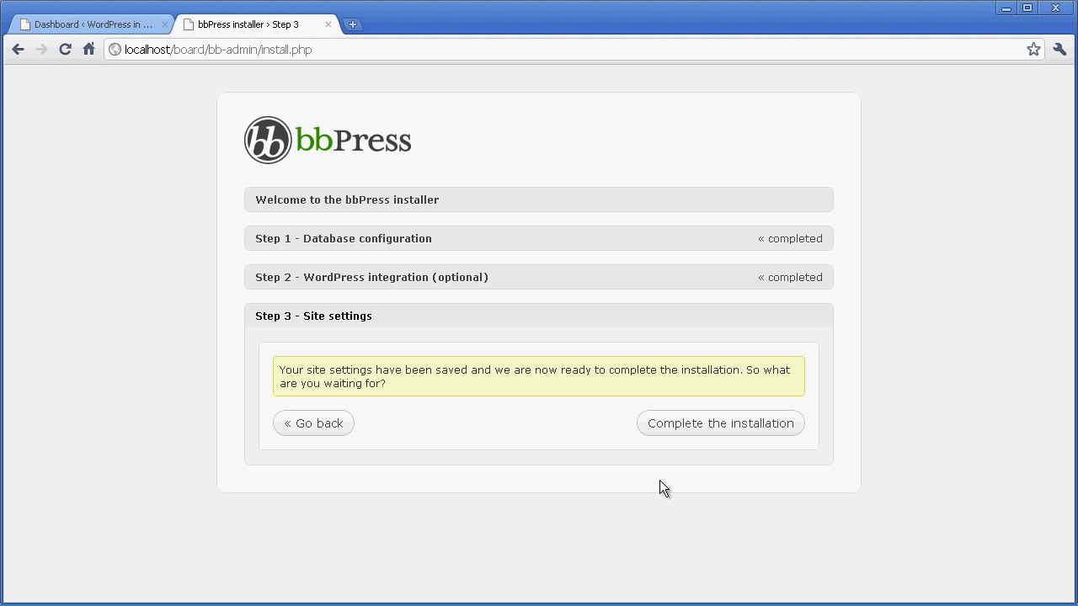
pyautogui.click(698, 432)
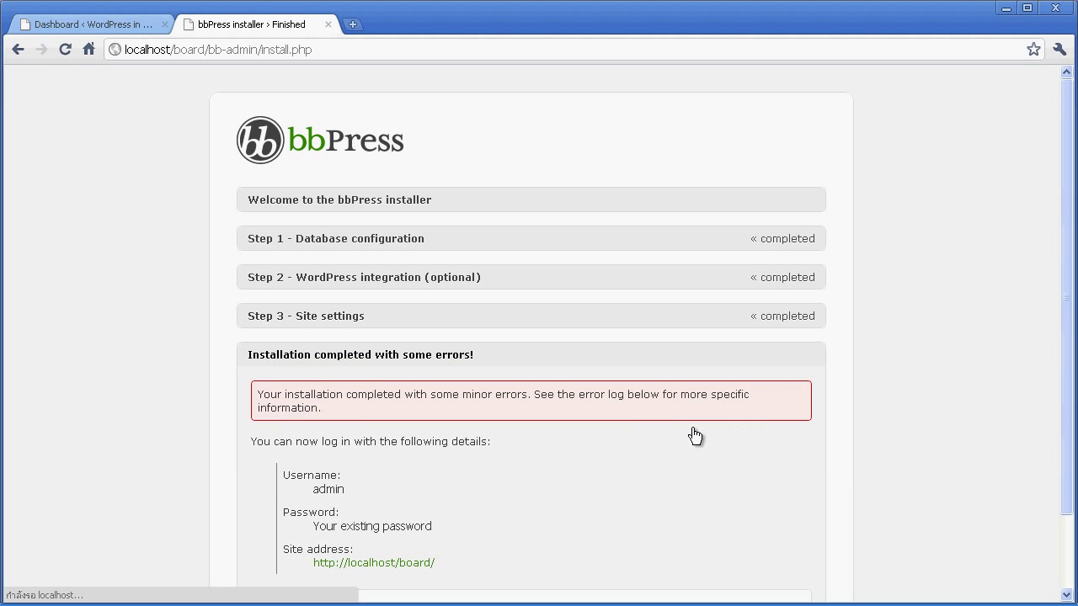
pyautogui.scroll(-2, 691, 427)
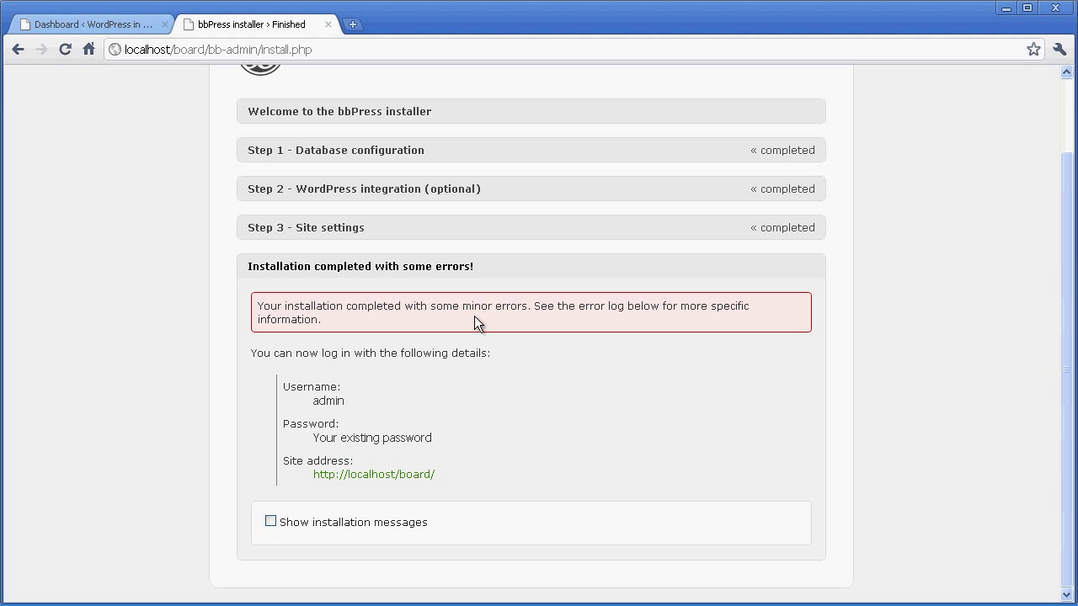
pyautogui.click(380, 479)
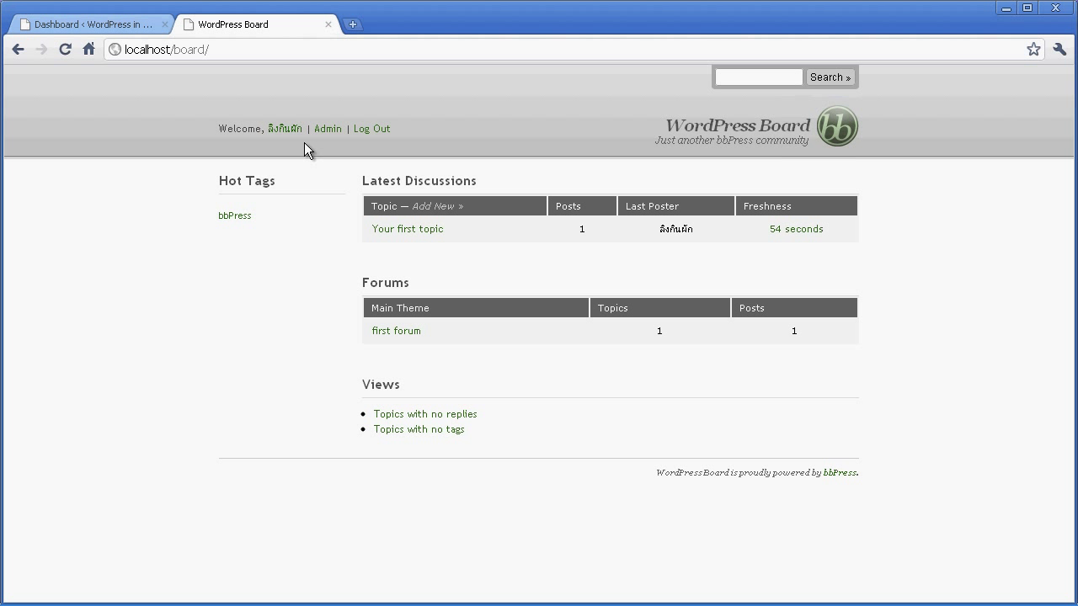
pyautogui.click(117, 23)
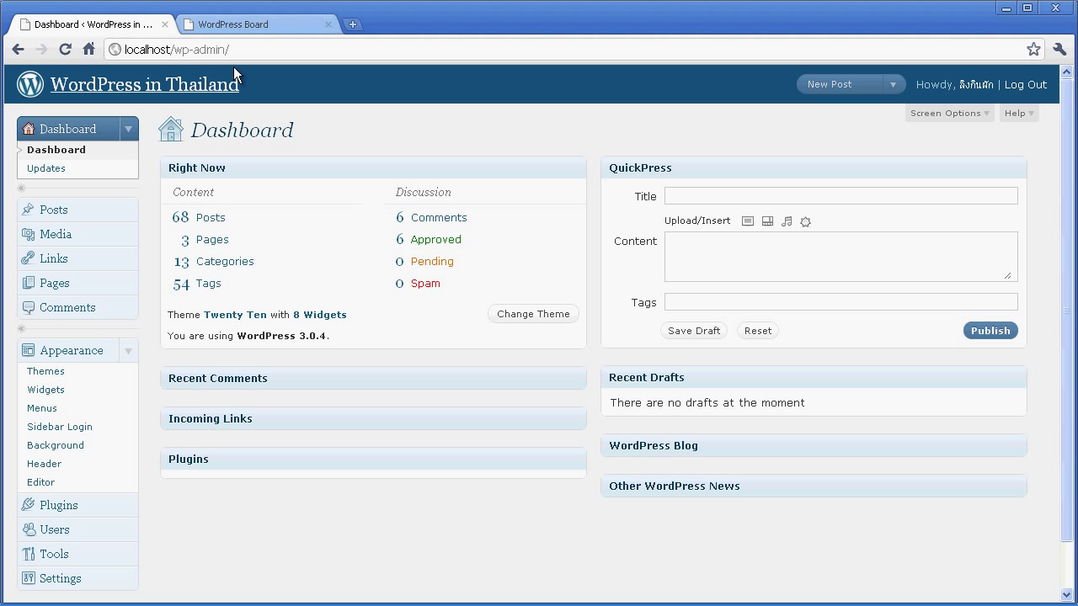
pyautogui.click(256, 28)
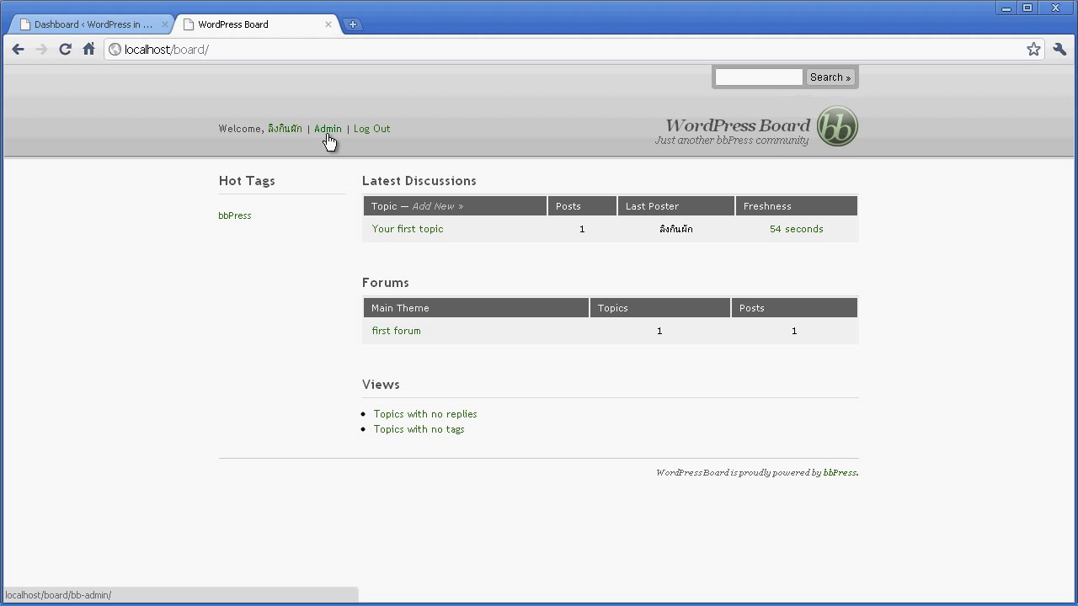
pyautogui.click(327, 131)
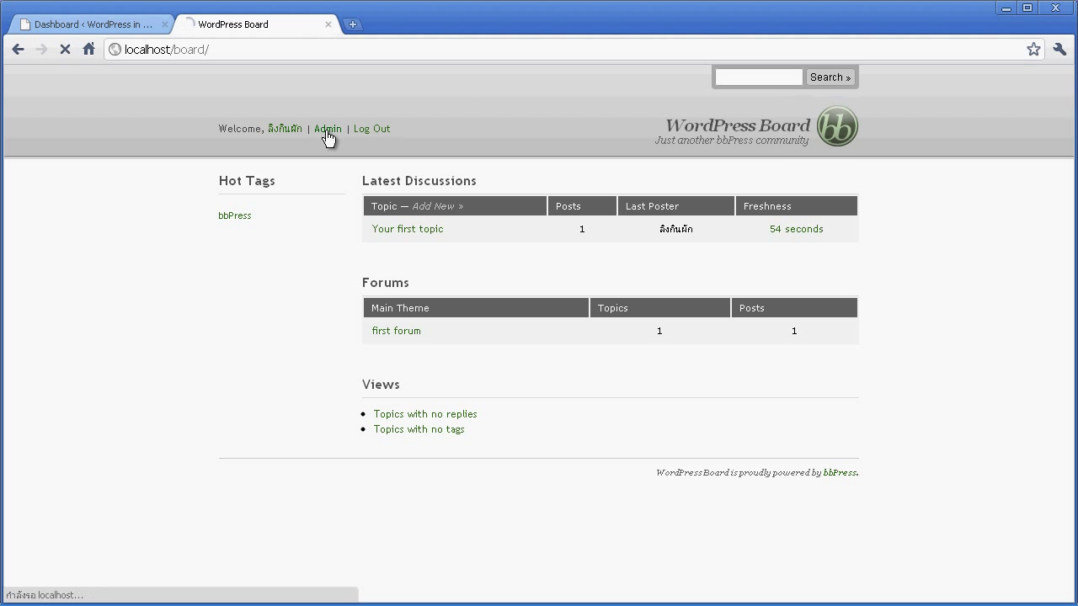
pyautogui.click(327, 132)
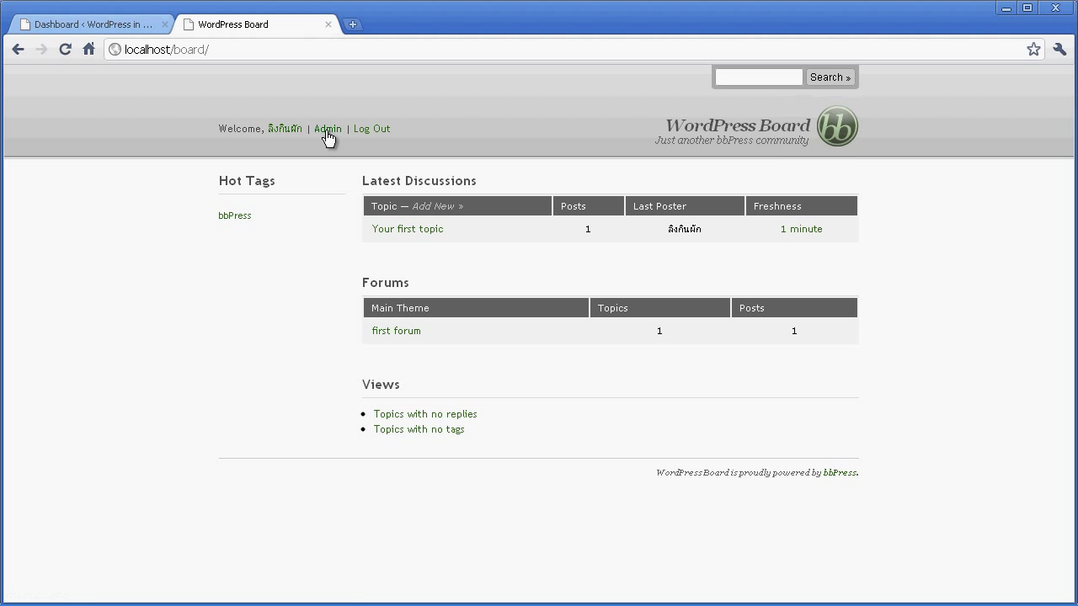
# Visit first forum, return to the WordPress Board front page, and log out as admin.
pyautogui.click(400, 337)
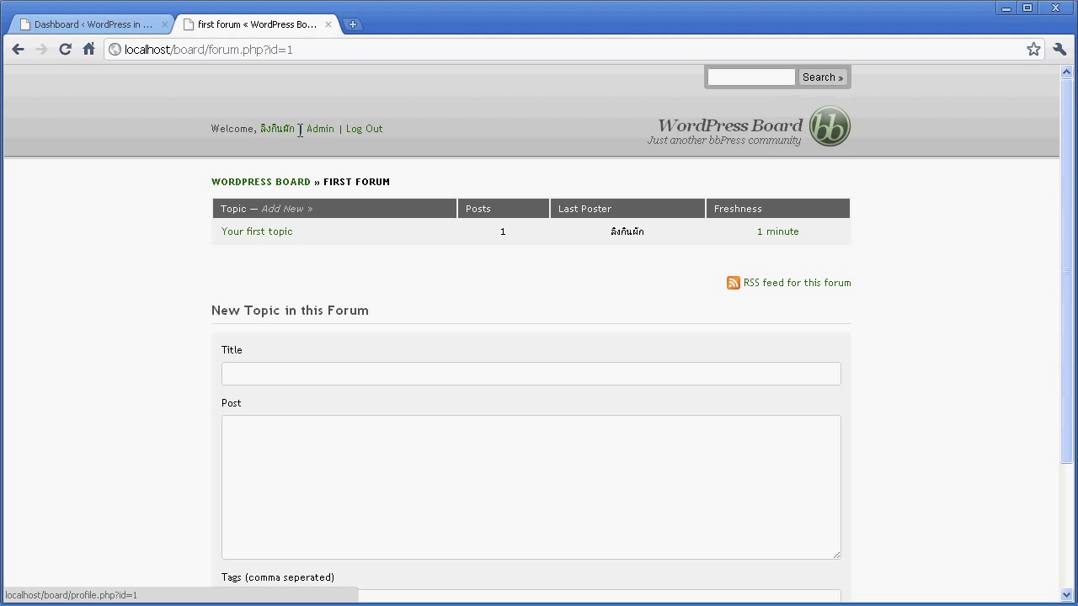
pyautogui.click(263, 182)
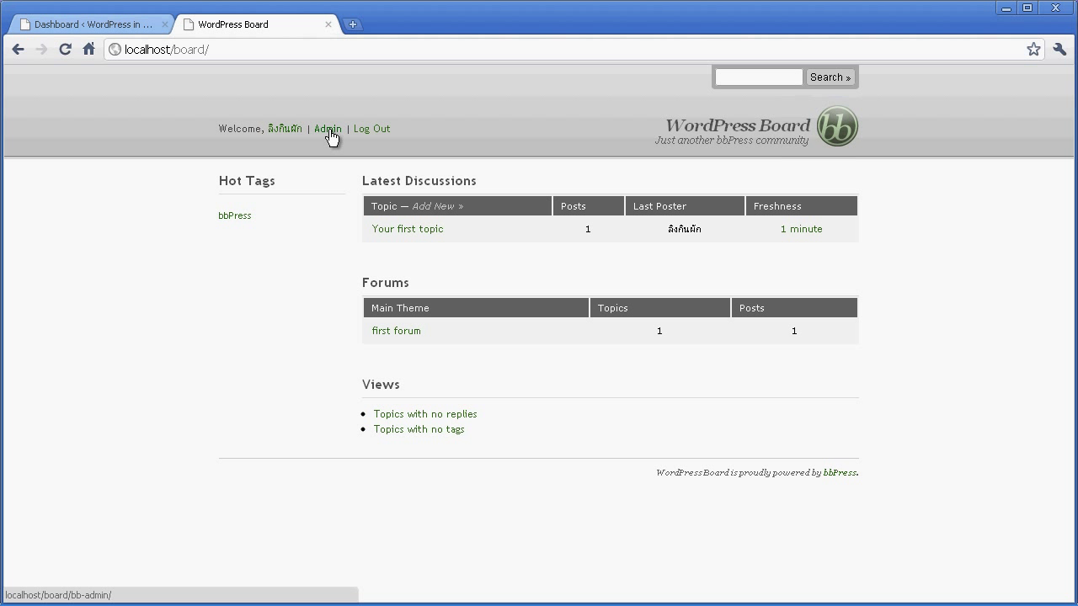
pyautogui.click(329, 131)
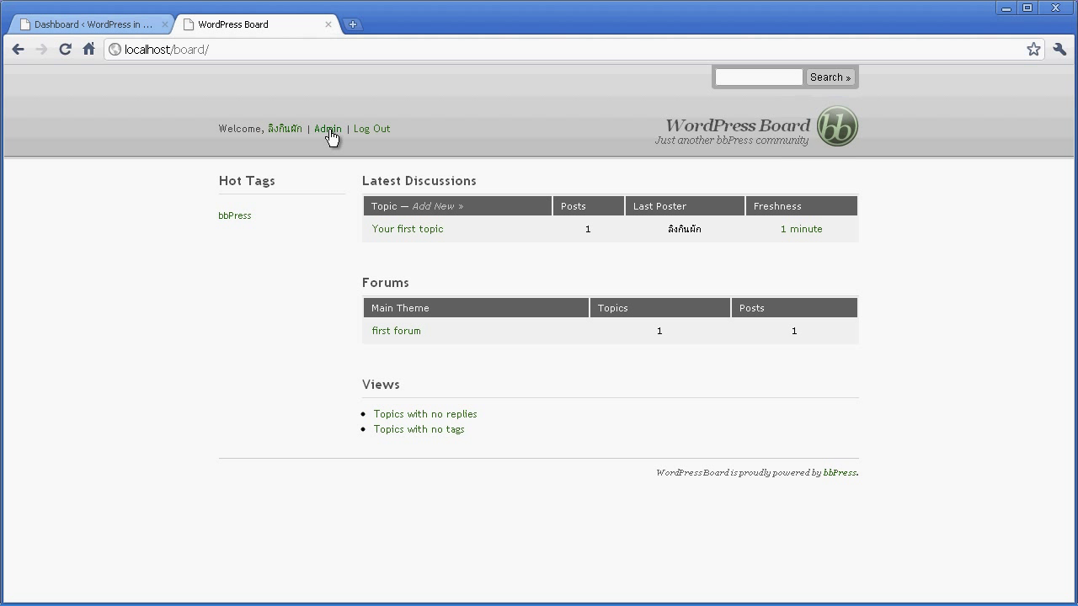
pyautogui.click(375, 131)
pyautogui.click(273, 129)
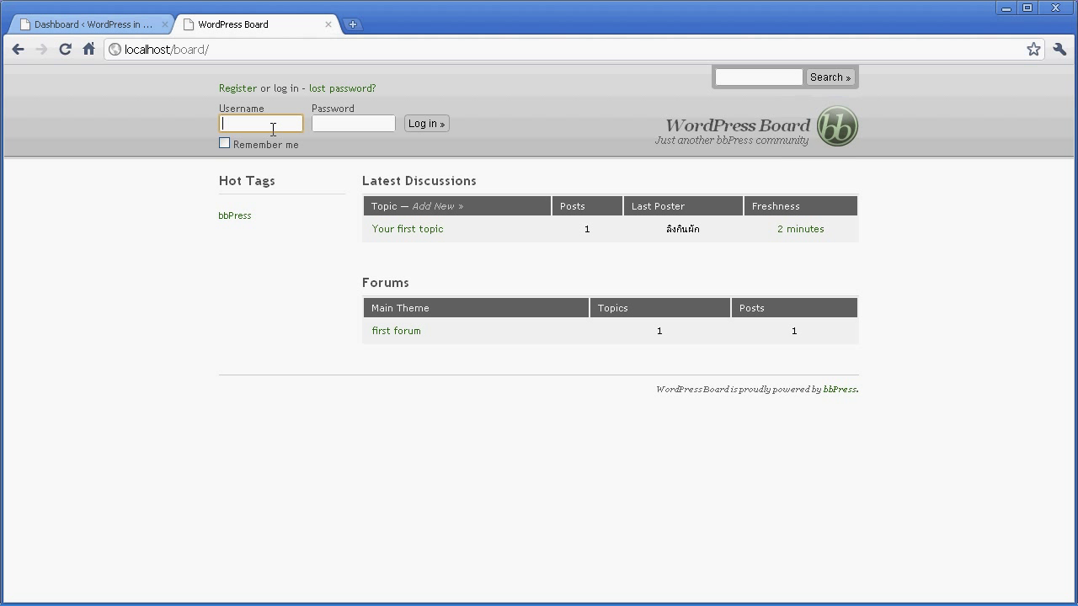
# Log in with username admin and the account password.
pyautogui.write('admin')
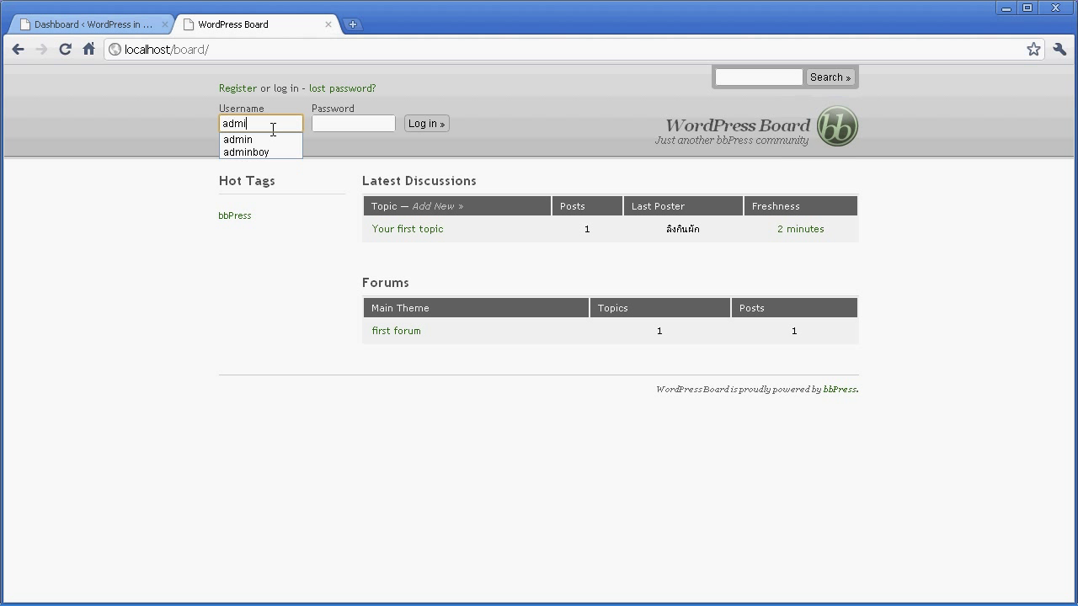
pyautogui.press('Tab')
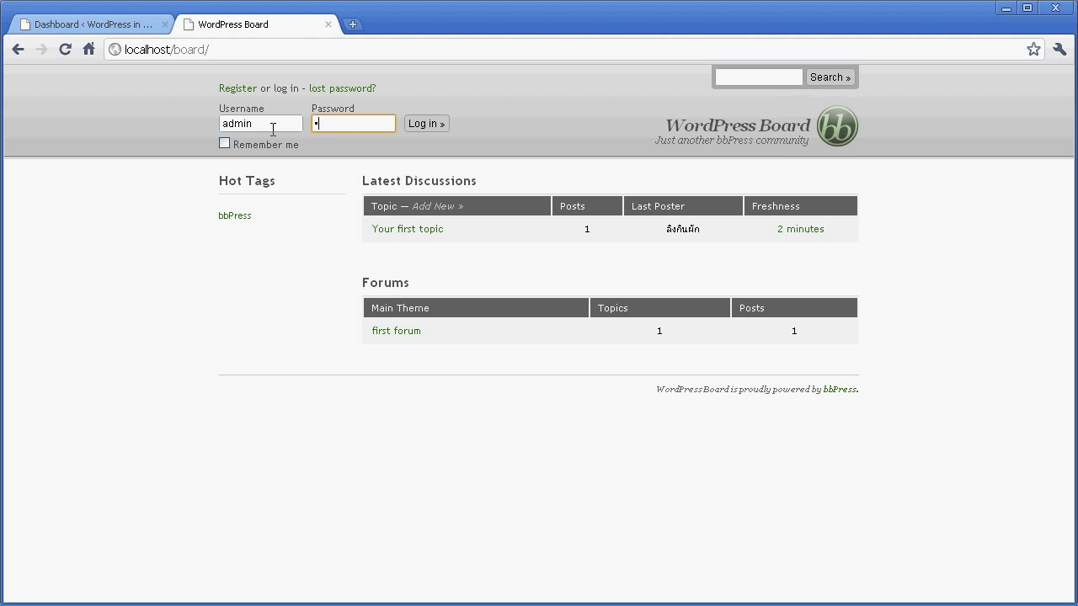
pyautogui.write('password')
pyautogui.write('s')
pyautogui.click(412, 125)
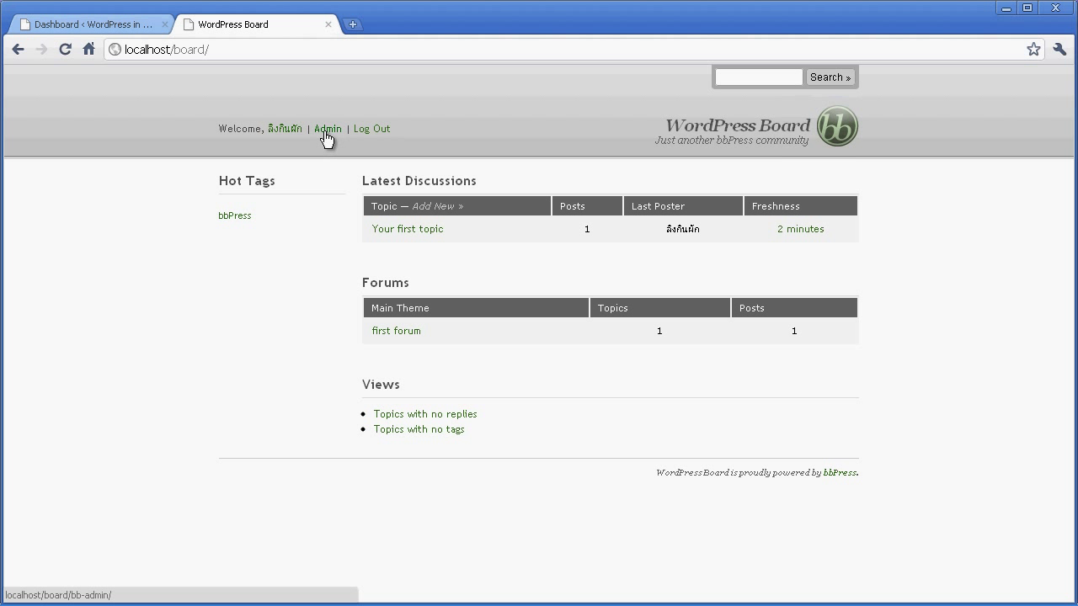
# Go to Admin, expand Settings, and open the WordPress Integration page.
pyautogui.click(326, 133)
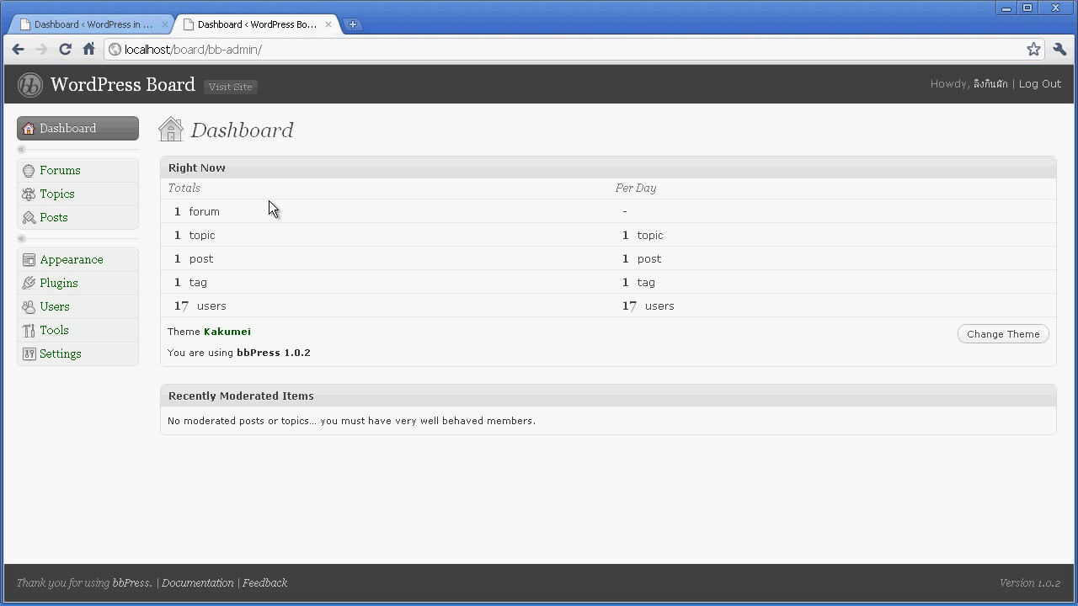
pyautogui.moveTo(123, 361)
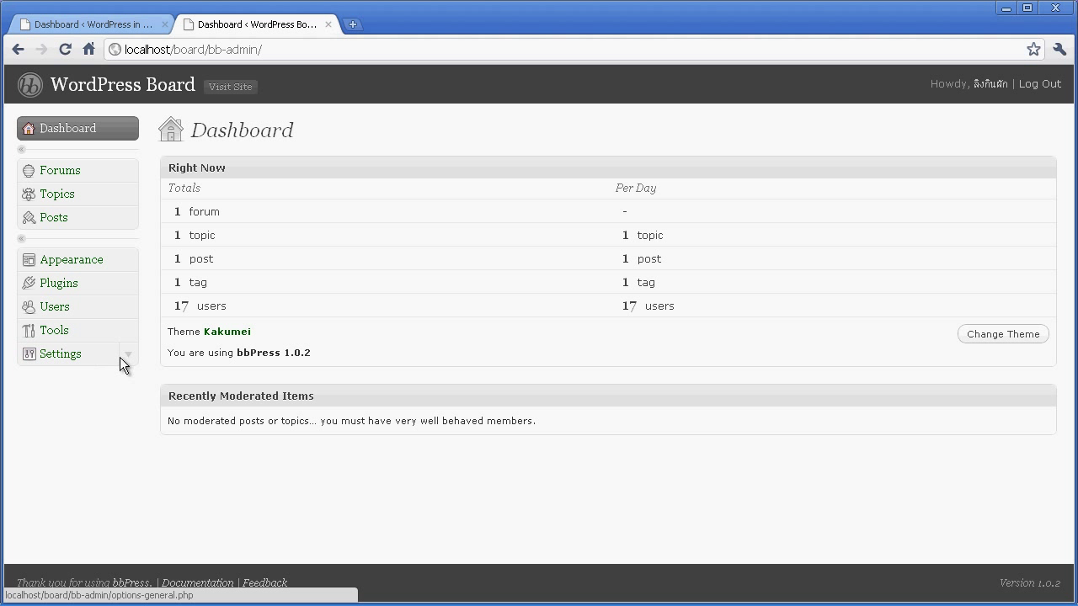
pyautogui.click(128, 357)
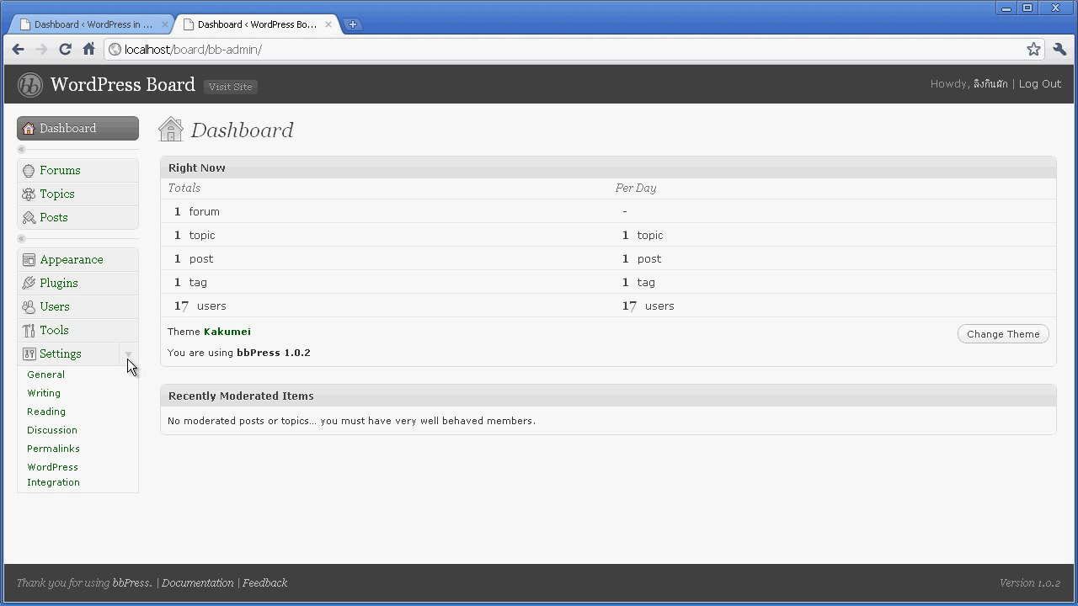
pyautogui.click(72, 483)
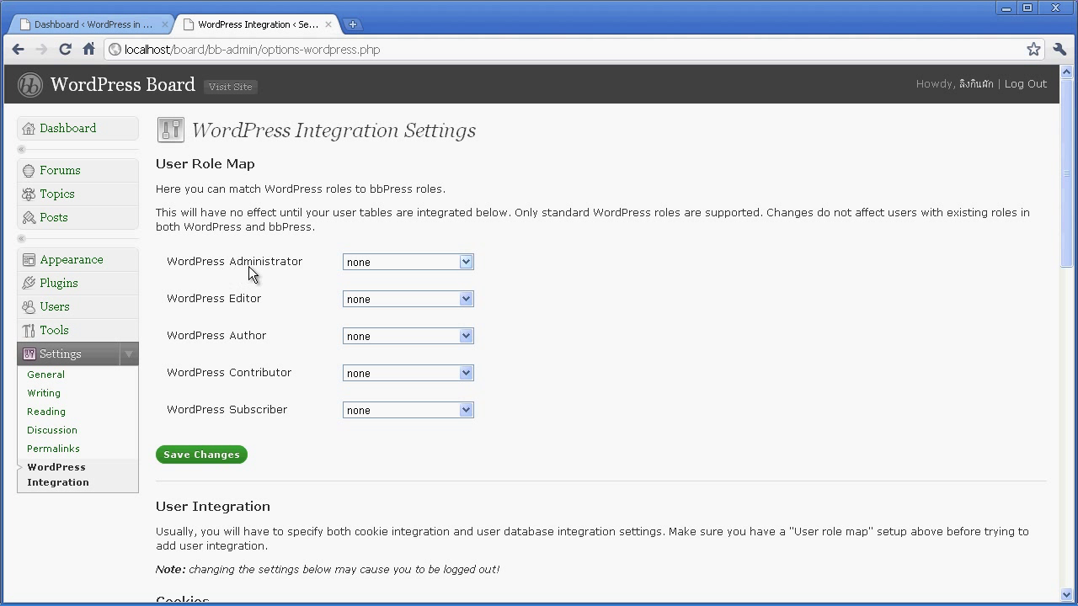
# Map WordPress Administrator to Key Master and Editor to bbPress Member.
pyautogui.click(463, 264)
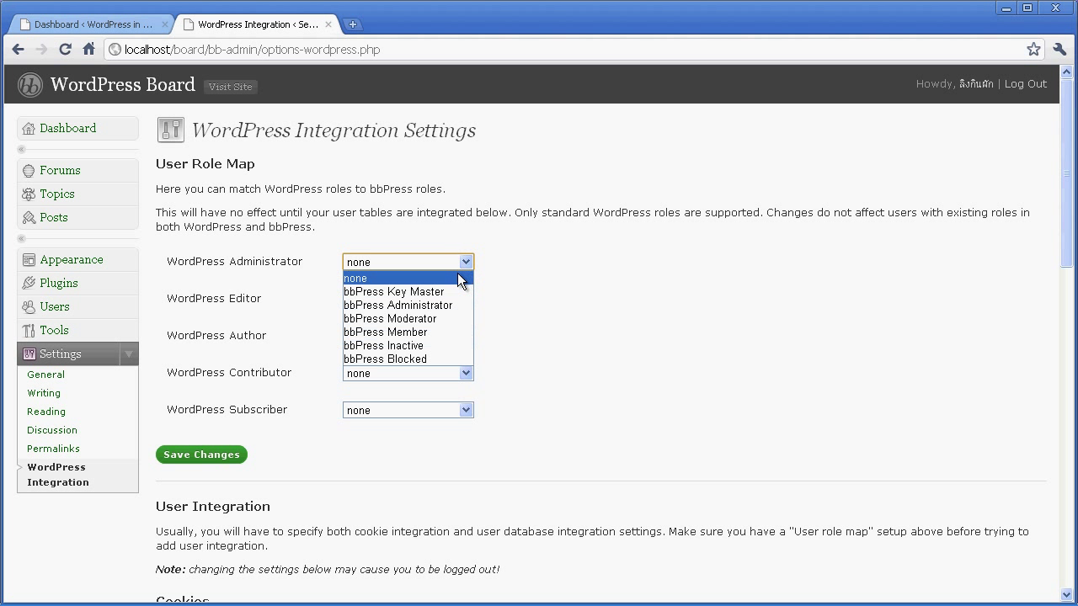
pyautogui.click(442, 291)
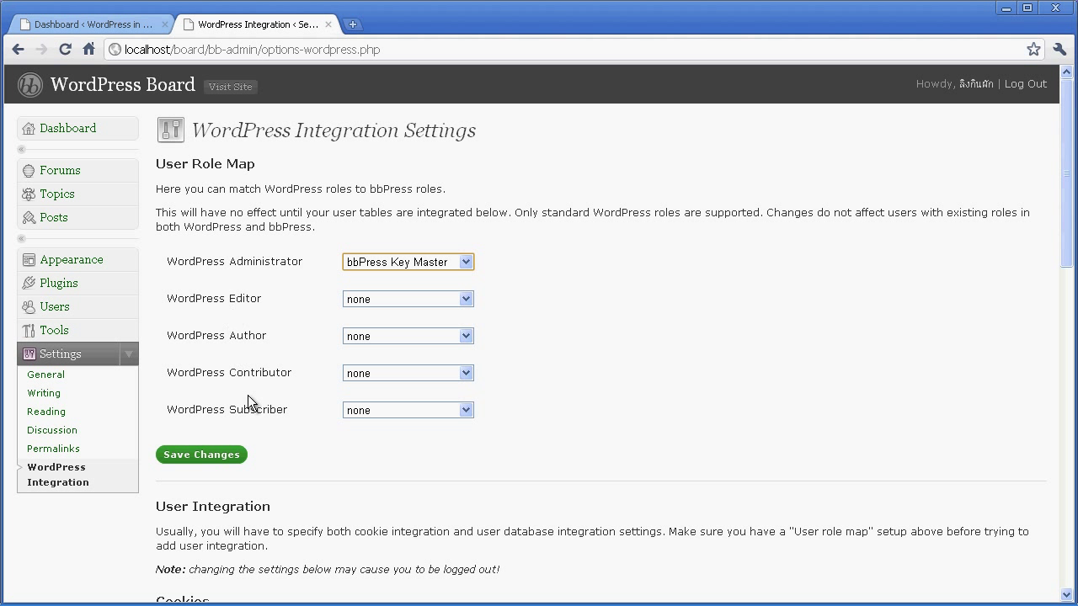
pyautogui.click(468, 303)
pyautogui.click(428, 369)
# Map Author, Contributor and Subscriber to Member, save the role map, and return to the board.
pyautogui.click(463, 339)
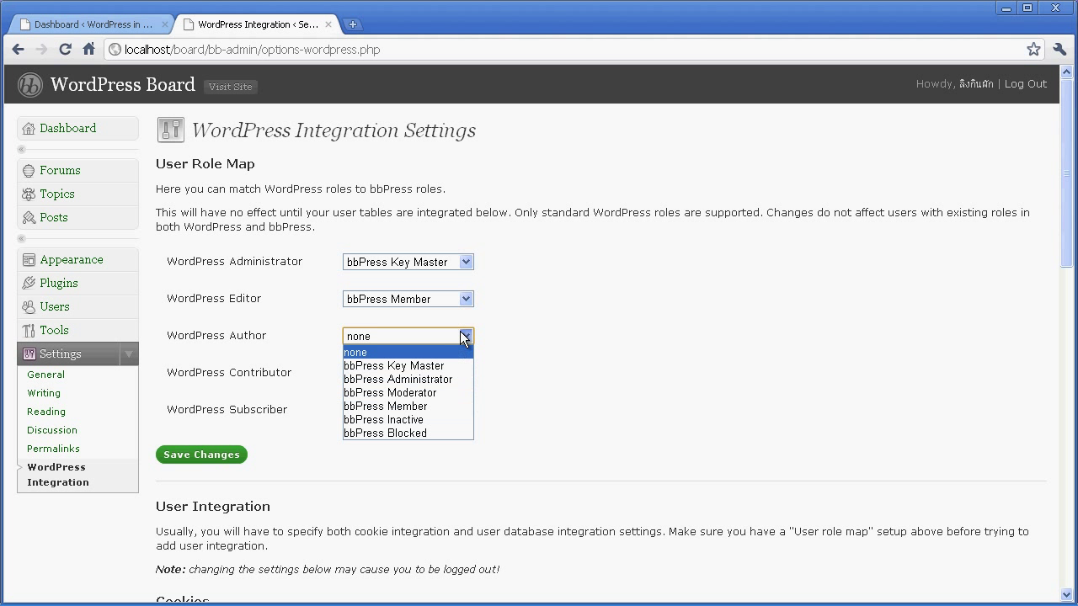
pyautogui.click(434, 405)
pyautogui.click(466, 372)
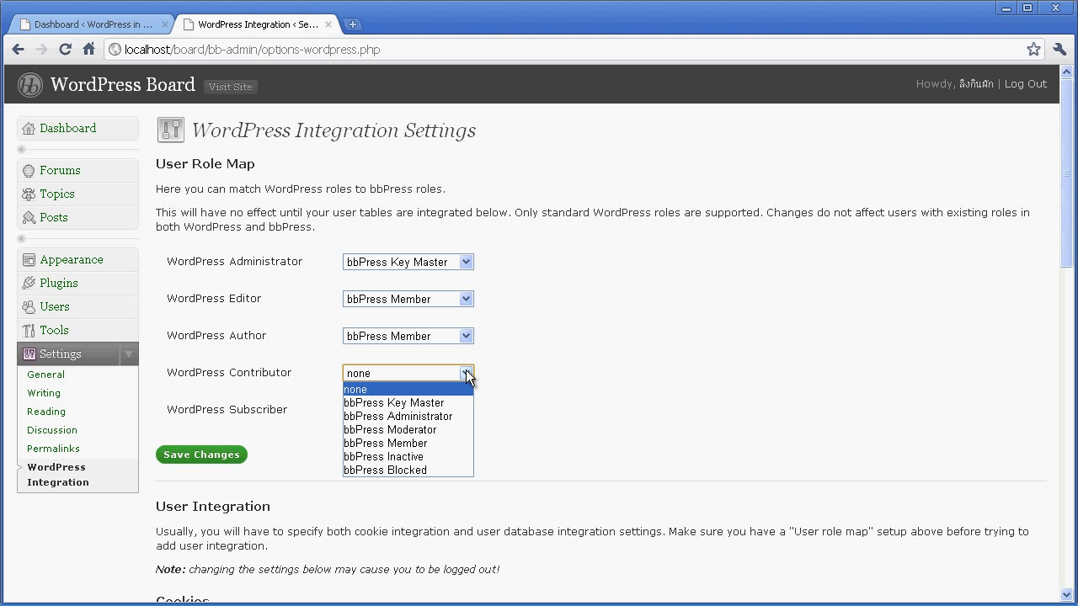
pyautogui.click(420, 443)
pyautogui.click(434, 410)
pyautogui.click(399, 480)
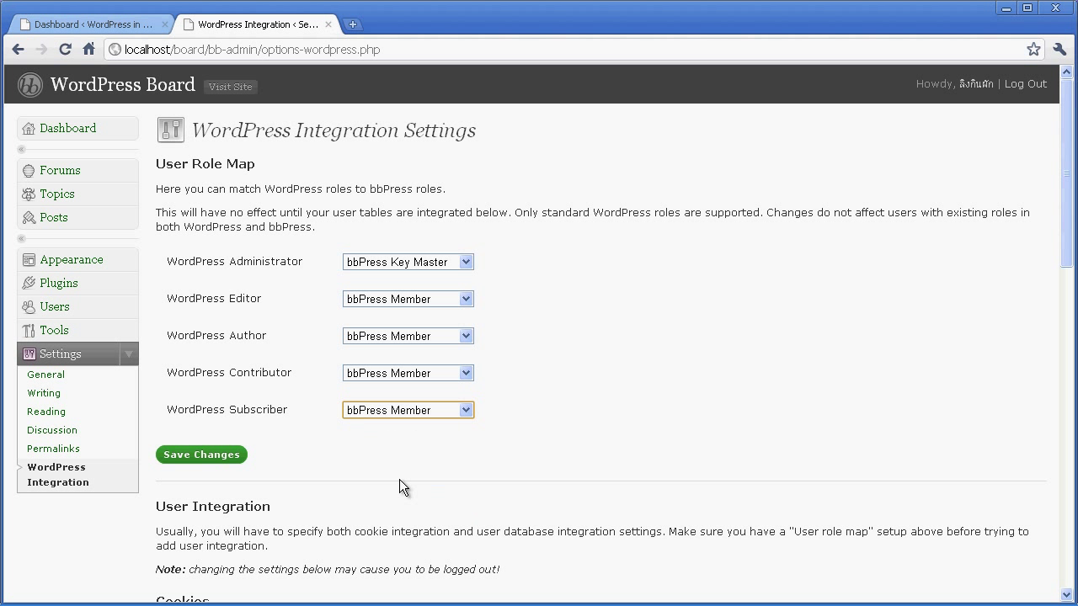
pyautogui.click(225, 457)
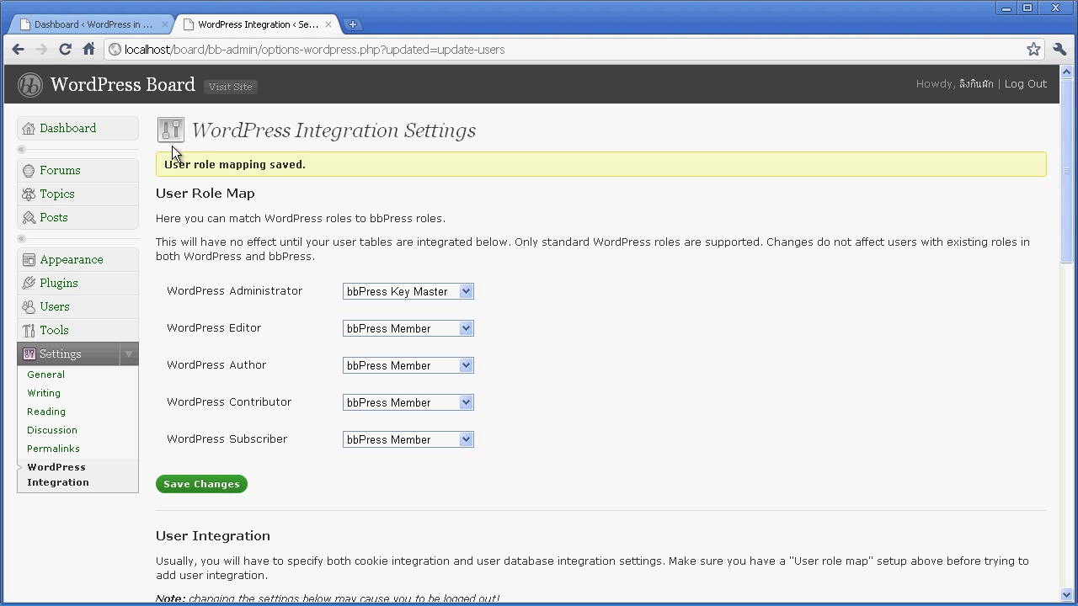
pyautogui.click(171, 88)
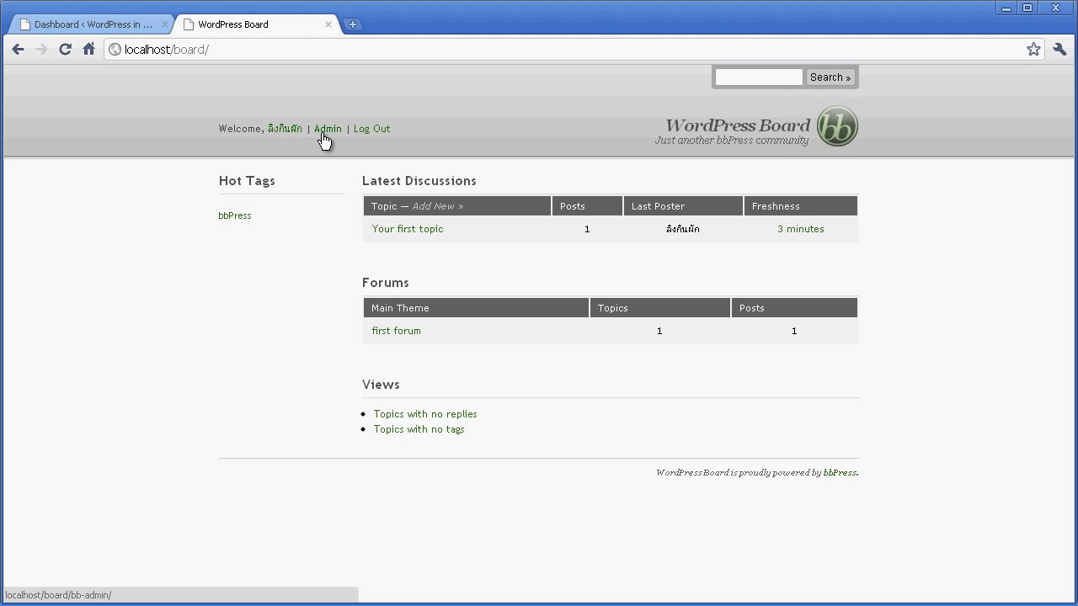
# Log out of the WordPress site from the dashboard, then log out of the board.
pyautogui.click(84, 23)
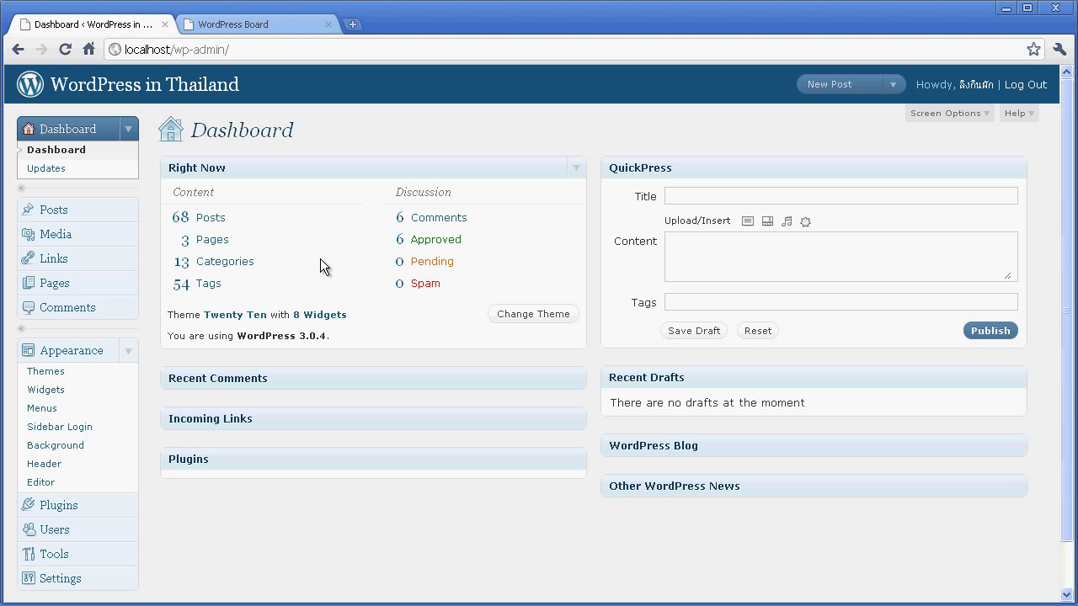
pyautogui.click(65, 49)
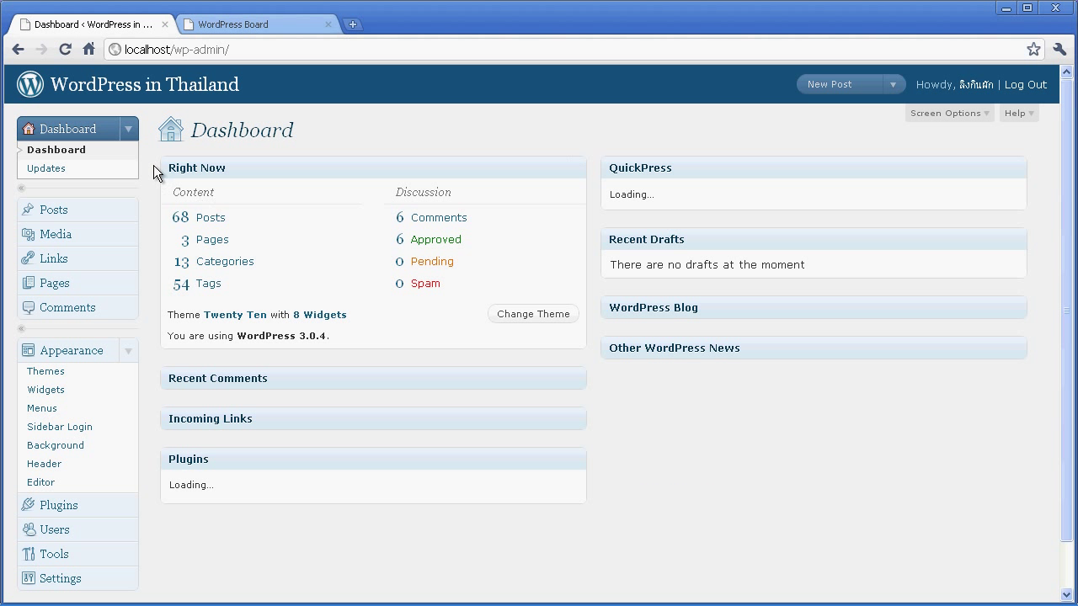
pyautogui.click(1011, 87)
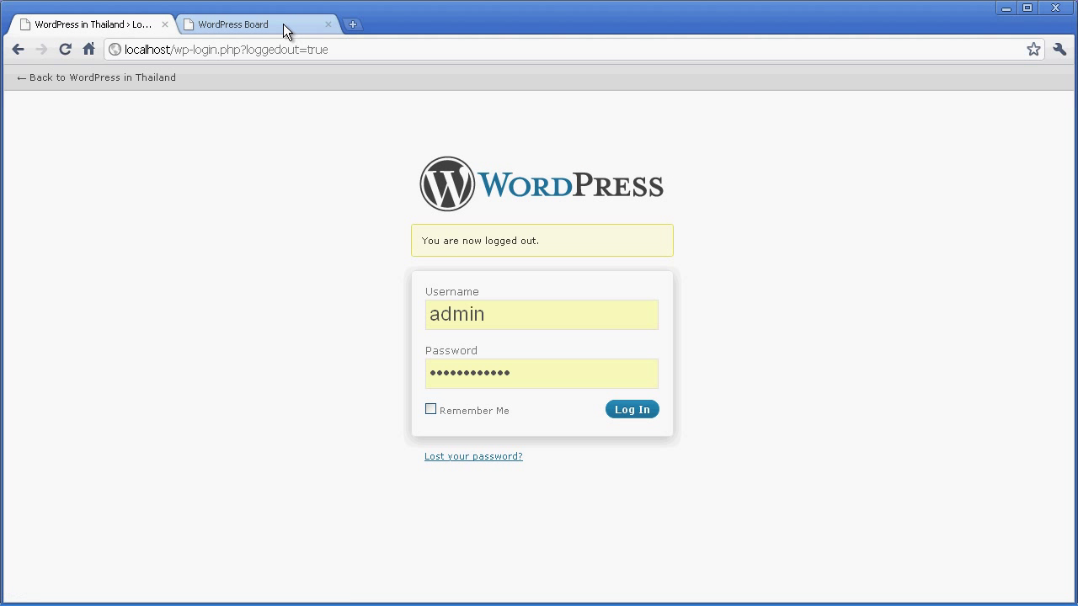
pyautogui.click(283, 23)
pyautogui.click(375, 130)
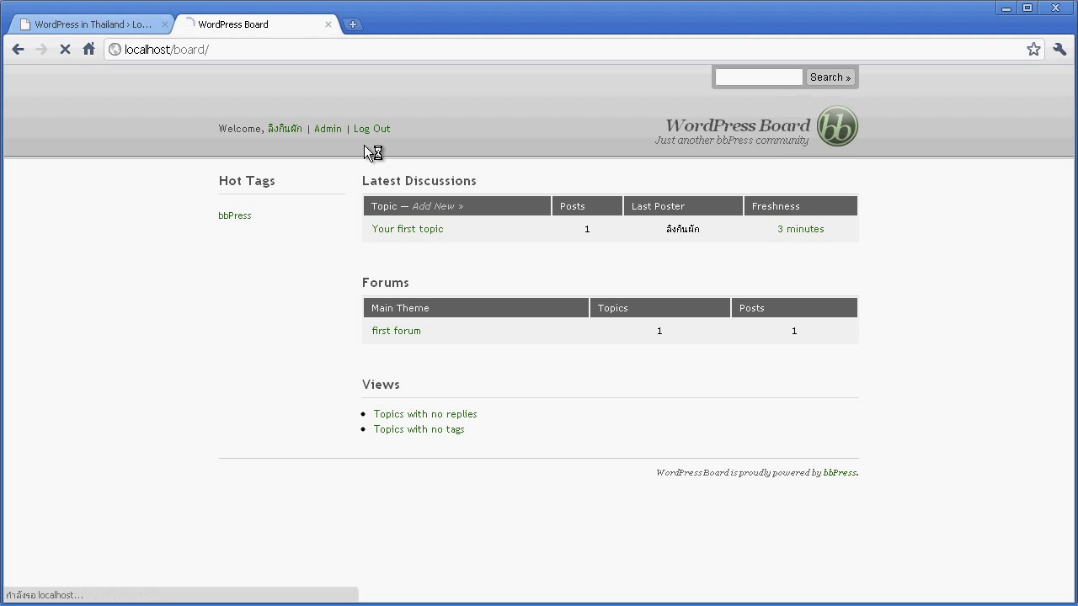
# Return WordPress to localhost/ and sign back in as administrator.
pyautogui.click(123, 28)
pyautogui.click(180, 51)
pyautogui.moveTo(174, 50); pyautogui.dragTo(389, 50)
pyautogui.press('BackSpace')
pyautogui.press('Return')
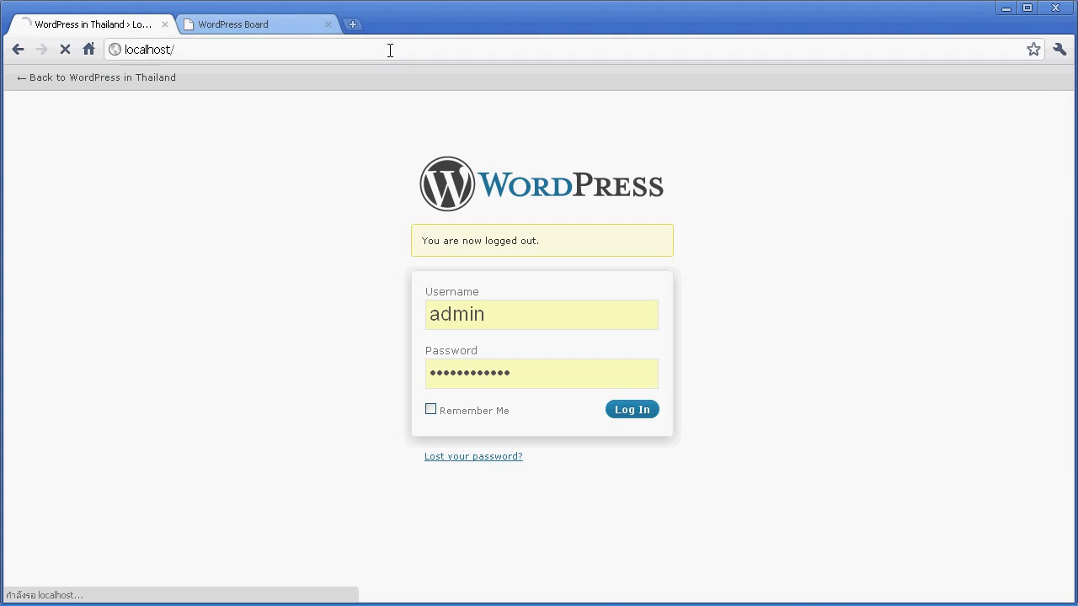
pyautogui.scroll(-10, 645, 245)
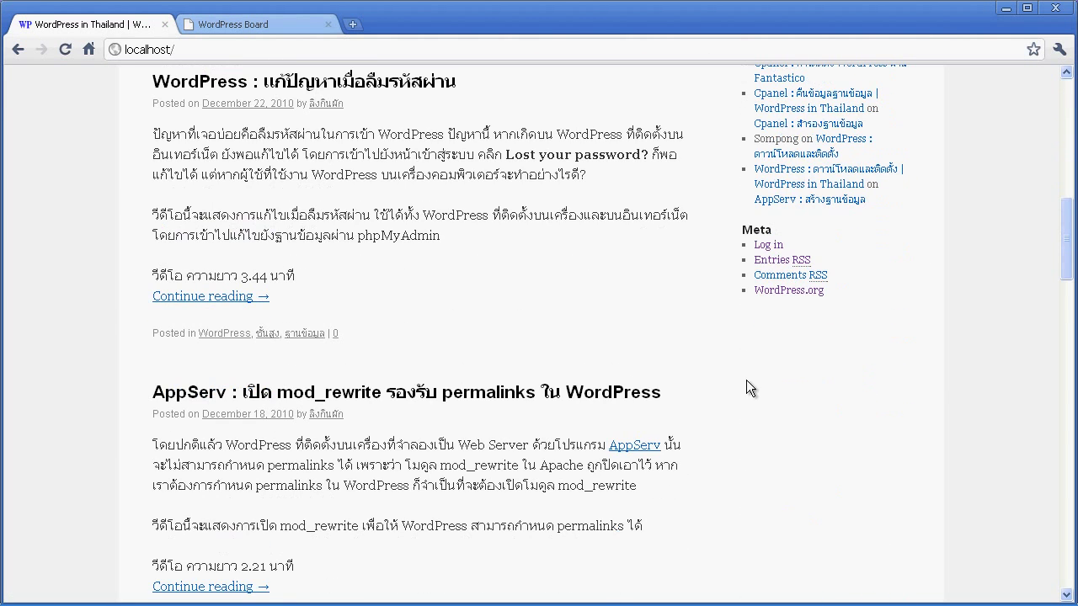
pyautogui.click(767, 245)
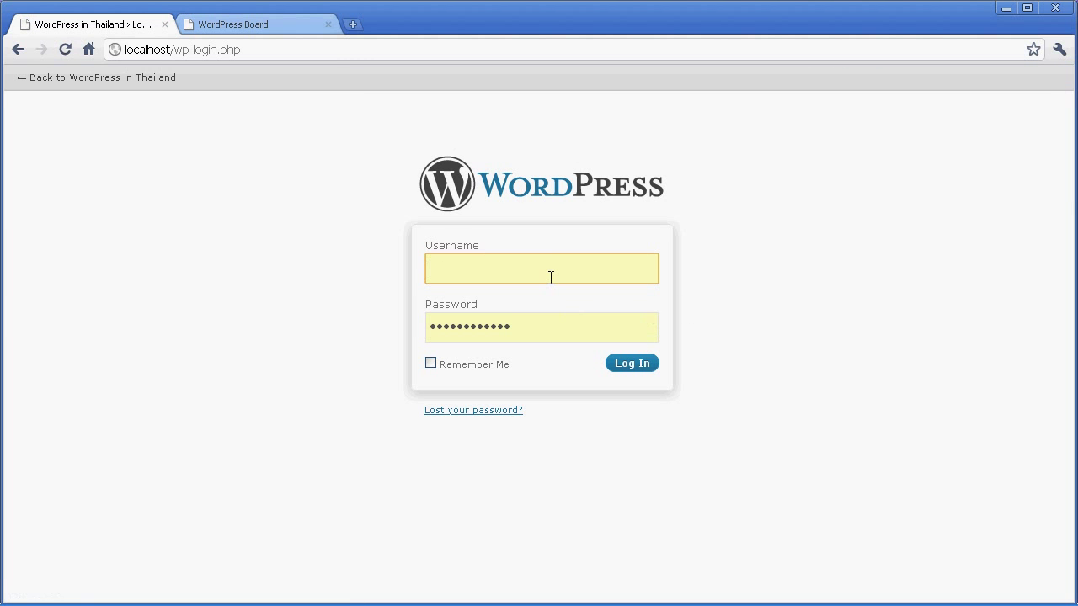
pyautogui.write('admin')
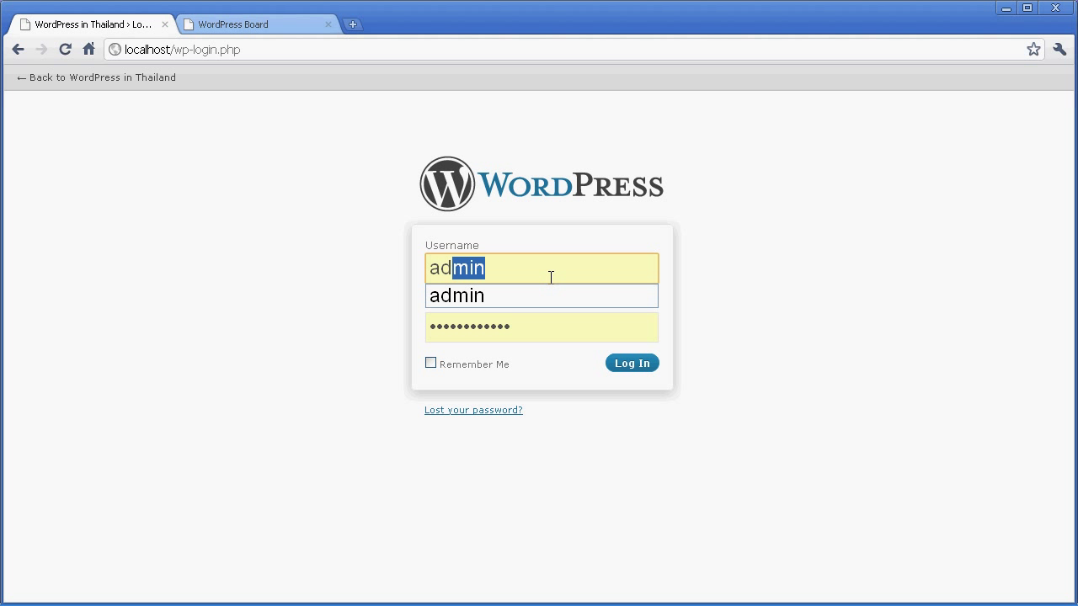
pyautogui.click(632, 370)
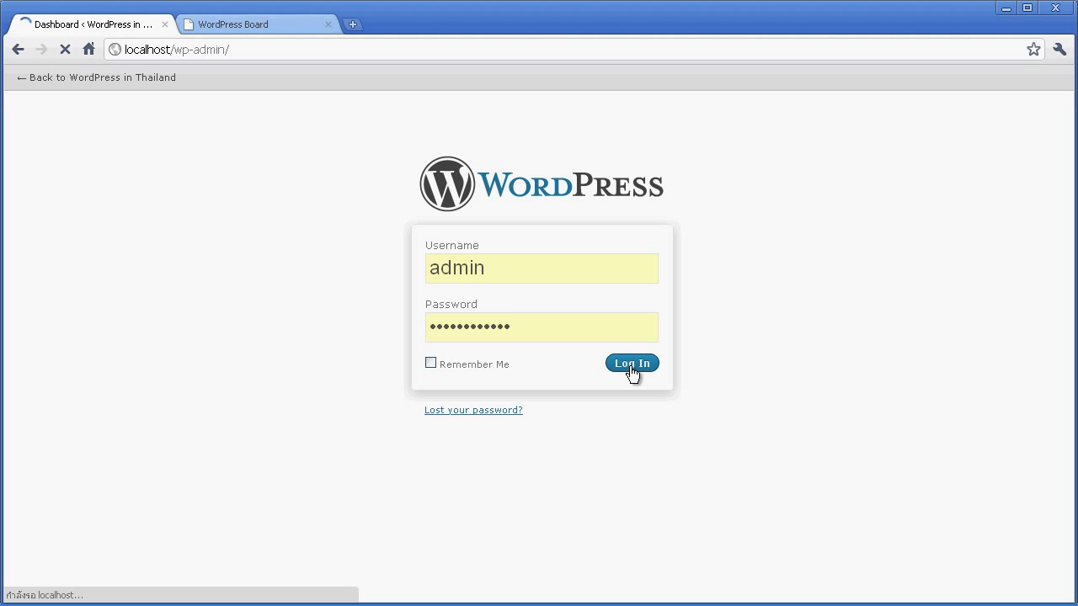
pyautogui.click(254, 26)
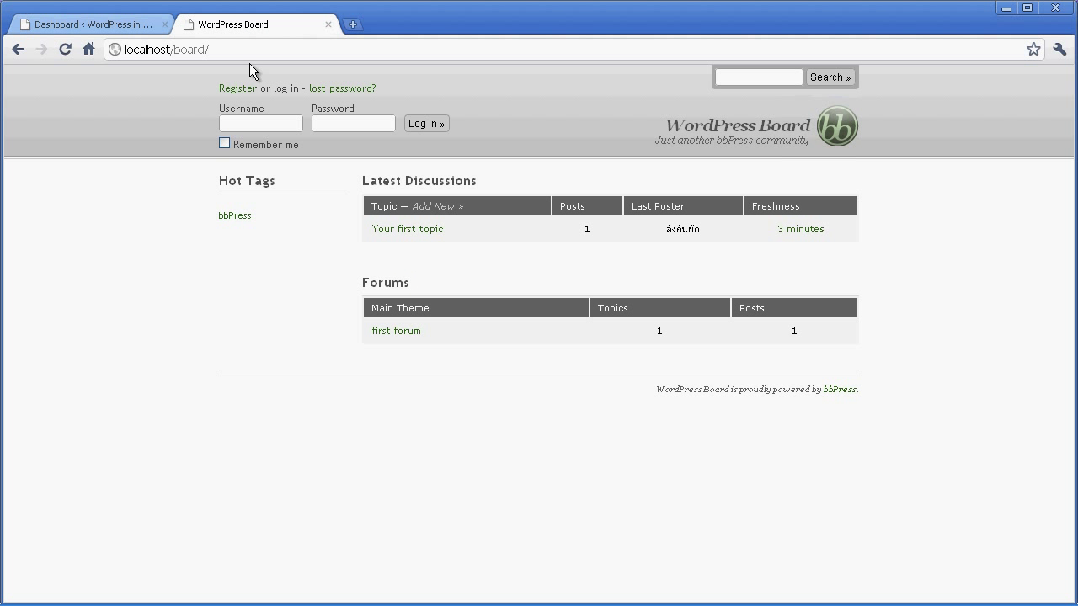
# Reload the board to check the shared login, then log out of WordPress and recheck the board.
pyautogui.click(255, 125)
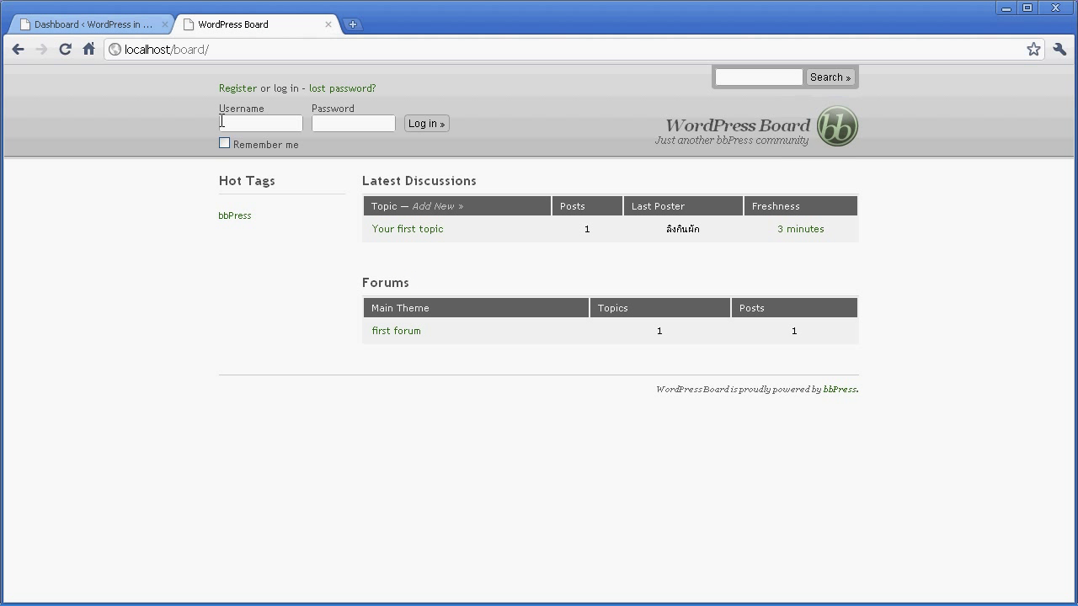
pyautogui.click(68, 49)
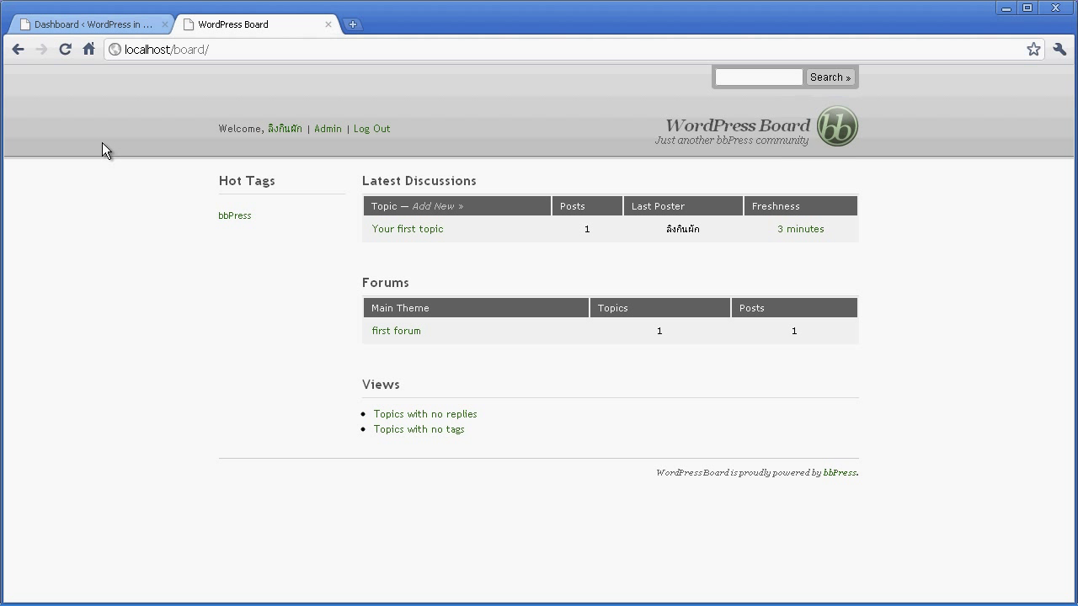
pyautogui.click(113, 23)
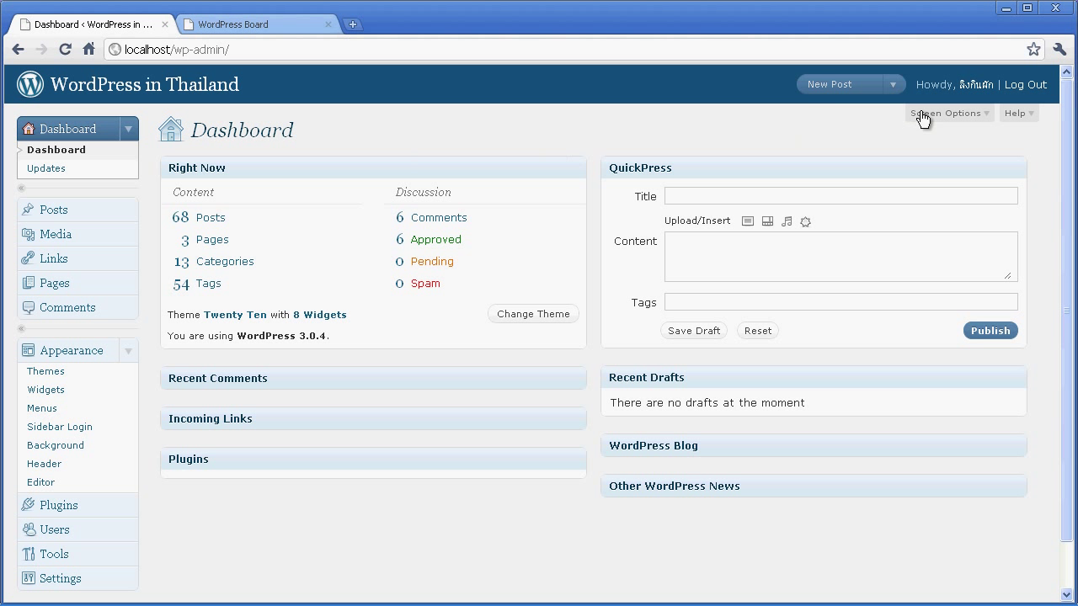
pyautogui.click(1022, 88)
pyautogui.click(270, 29)
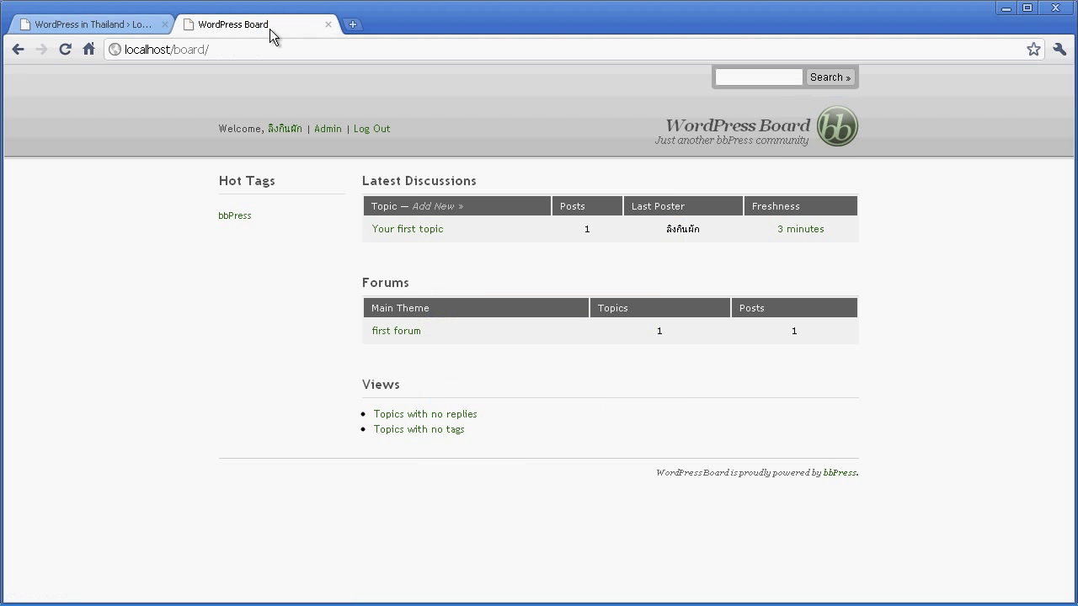
pyautogui.click(375, 128)
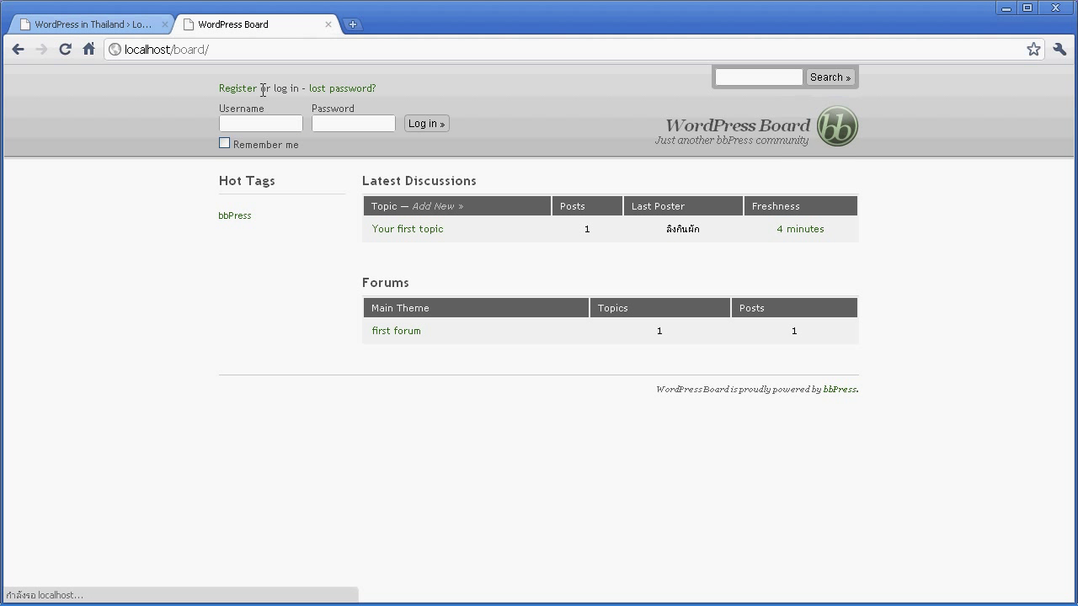
# Point the WordPress tab back to the localhost/ home page.
pyautogui.click(92, 25)
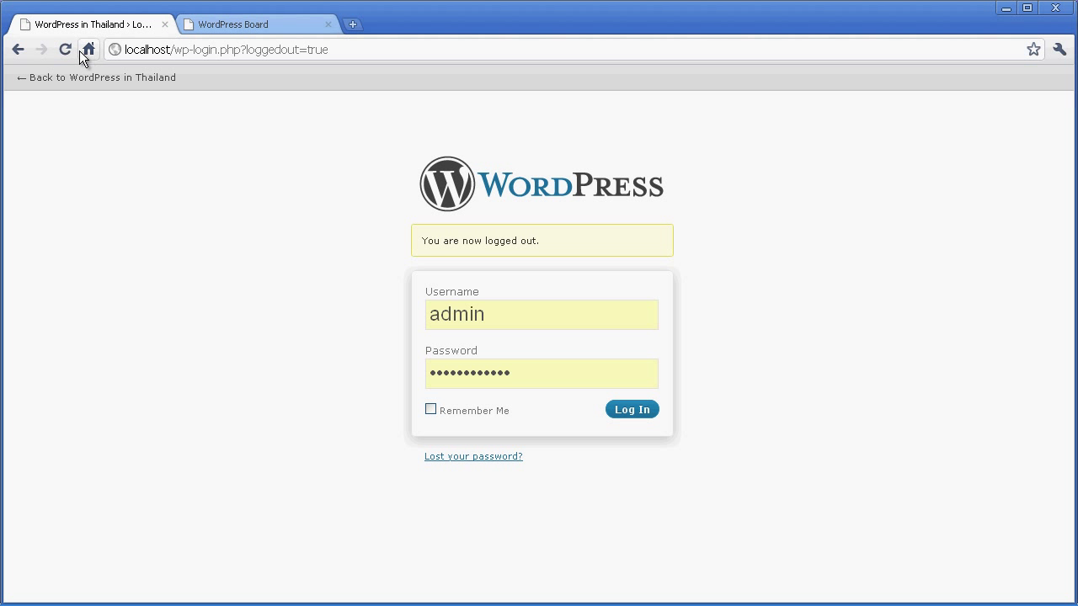
pyautogui.click(178, 52)
pyautogui.moveTo(179, 51); pyautogui.dragTo(342, 51)
pyautogui.press('BackSpace')
pyautogui.press('Return')
pyautogui.scroll(-4, 590, 320)
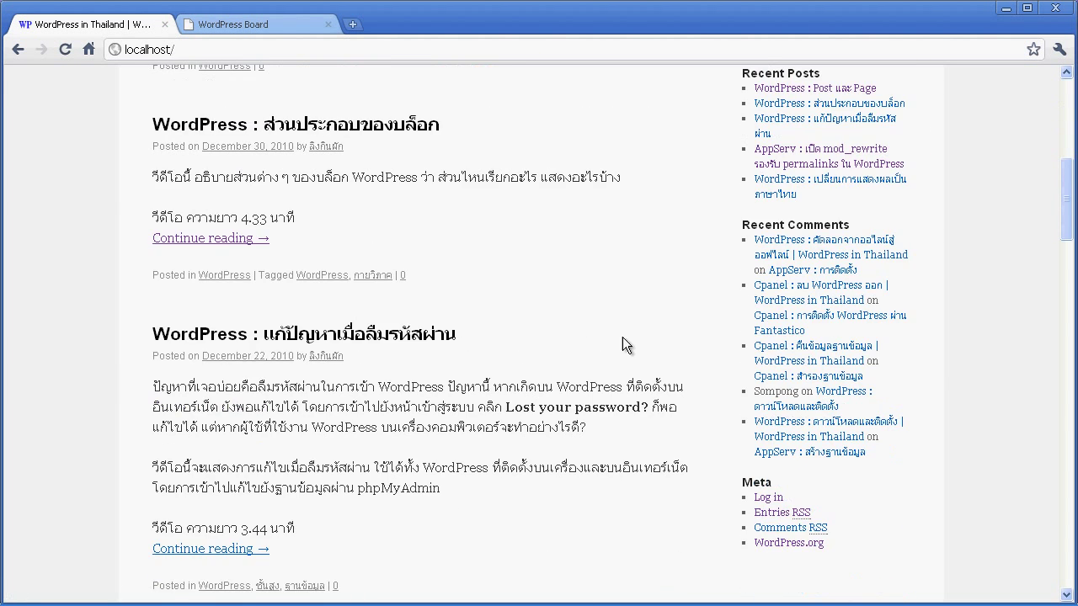
pyautogui.scroll(5, 361, 187)
# Log in through the board's header form with the administrator username and password.
pyautogui.click(267, 27)
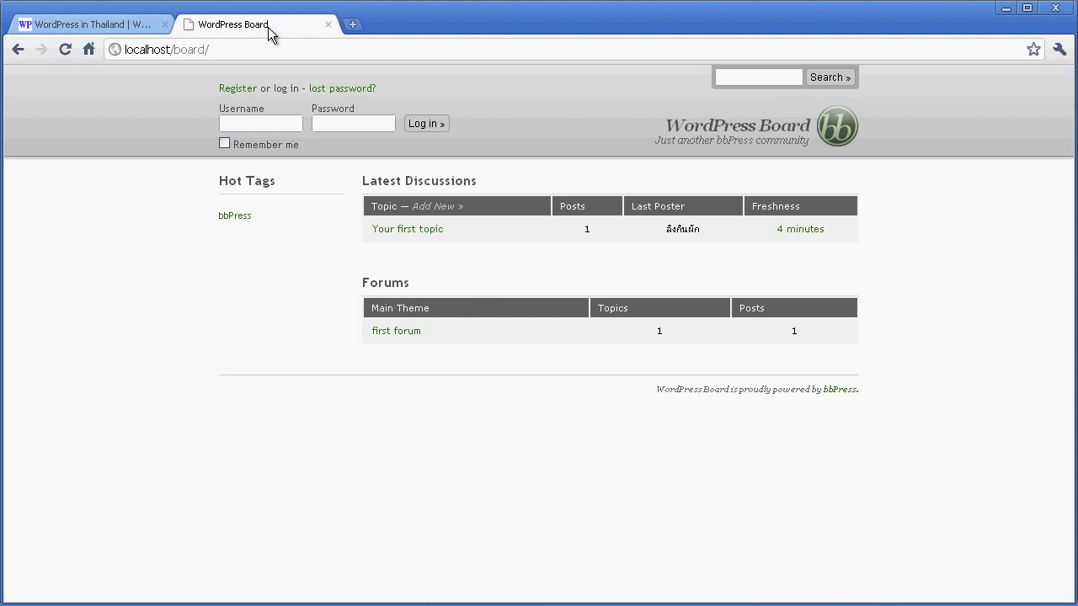
pyautogui.click(65, 48)
pyautogui.click(229, 123)
pyautogui.write('admin')
pyautogui.click(372, 119)
pyautogui.write('ad')
pyautogui.press('BackSpace')
pyautogui.press('BackSpace')
pyautogui.write('password1234')
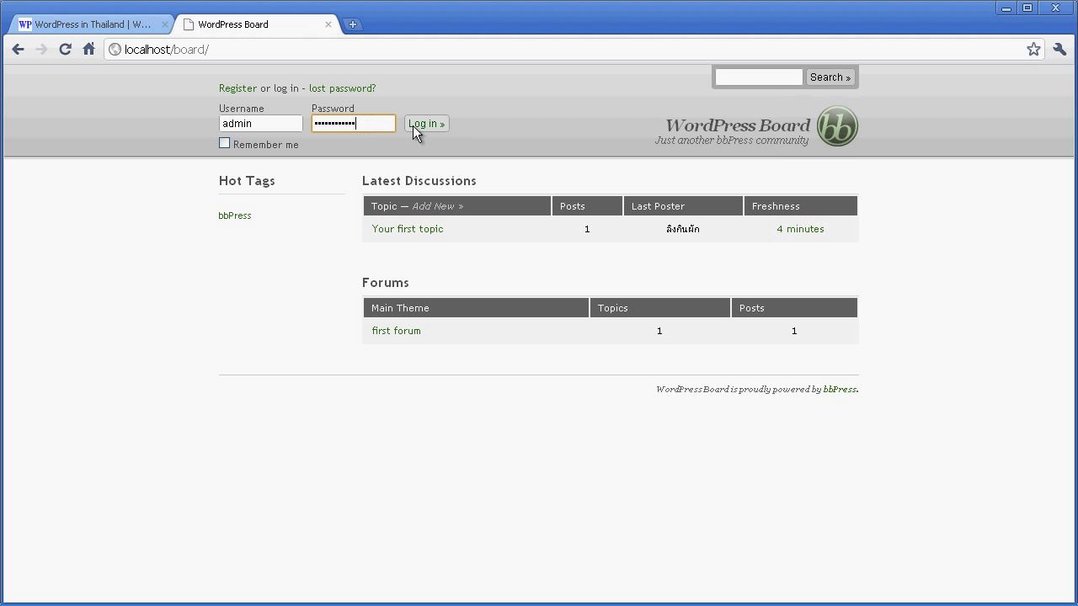
pyautogui.click(415, 127)
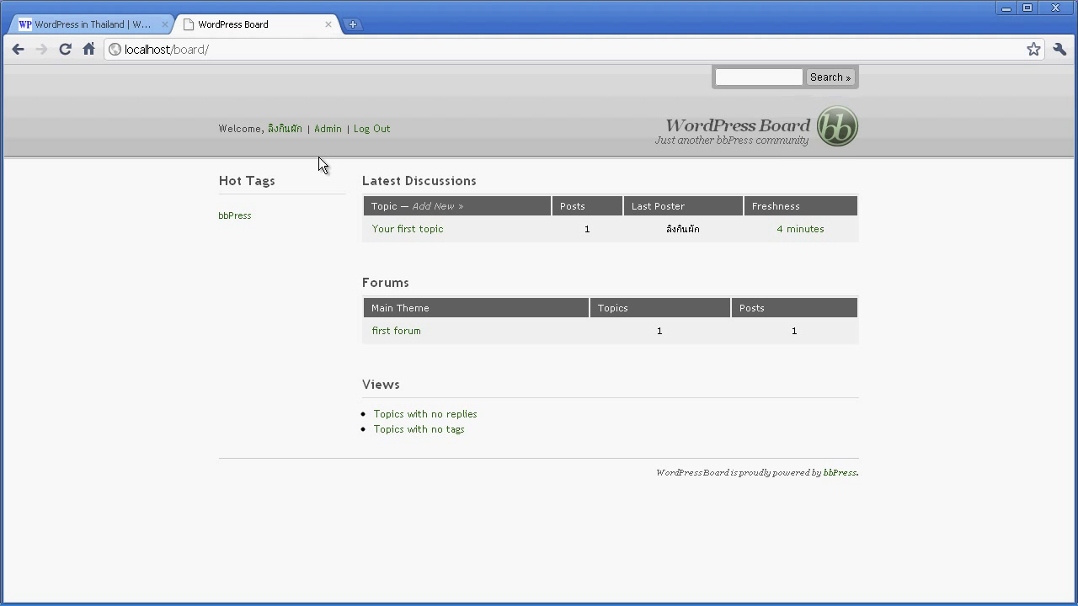
# Reload the WordPress site to confirm it is signed in, and open Site Admin.
pyautogui.click(122, 26)
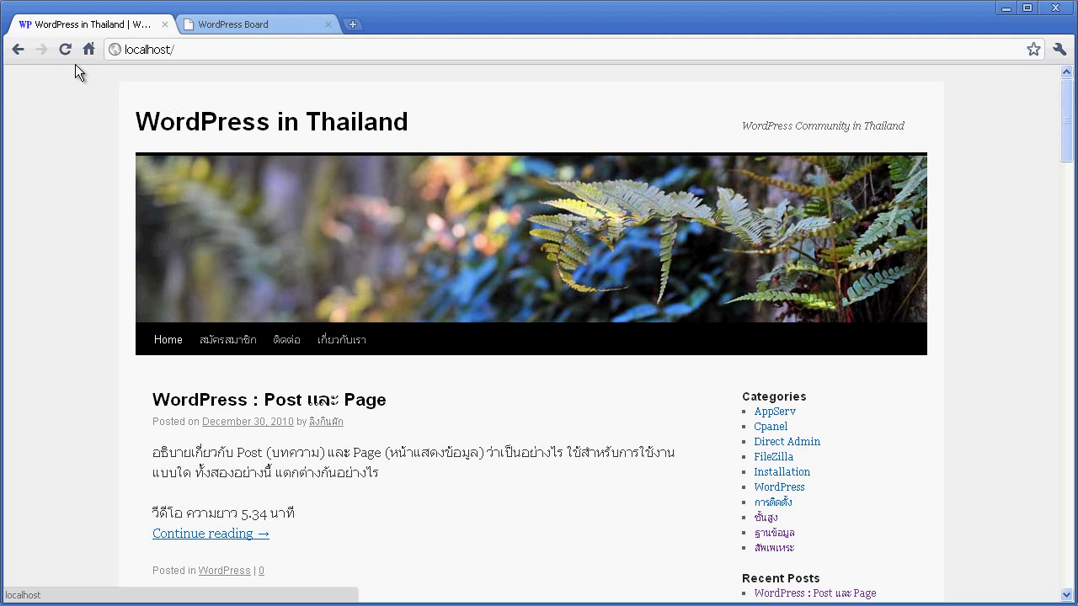
pyautogui.scroll(-8, 730, 356)
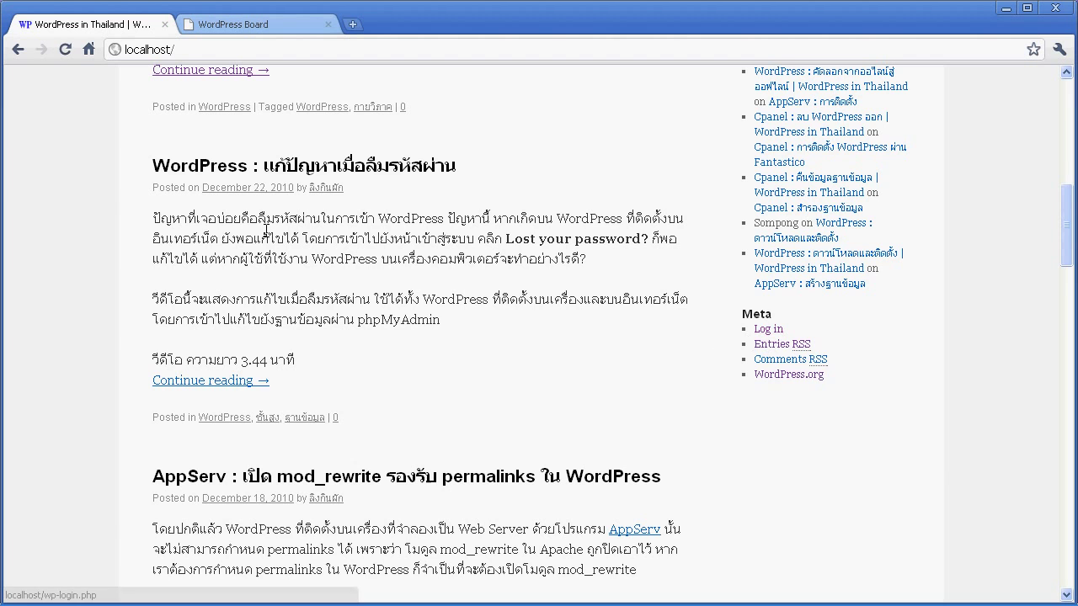
pyautogui.click(62, 53)
pyautogui.scroll(-2, 644, 340)
pyautogui.scroll(1, 644, 340)
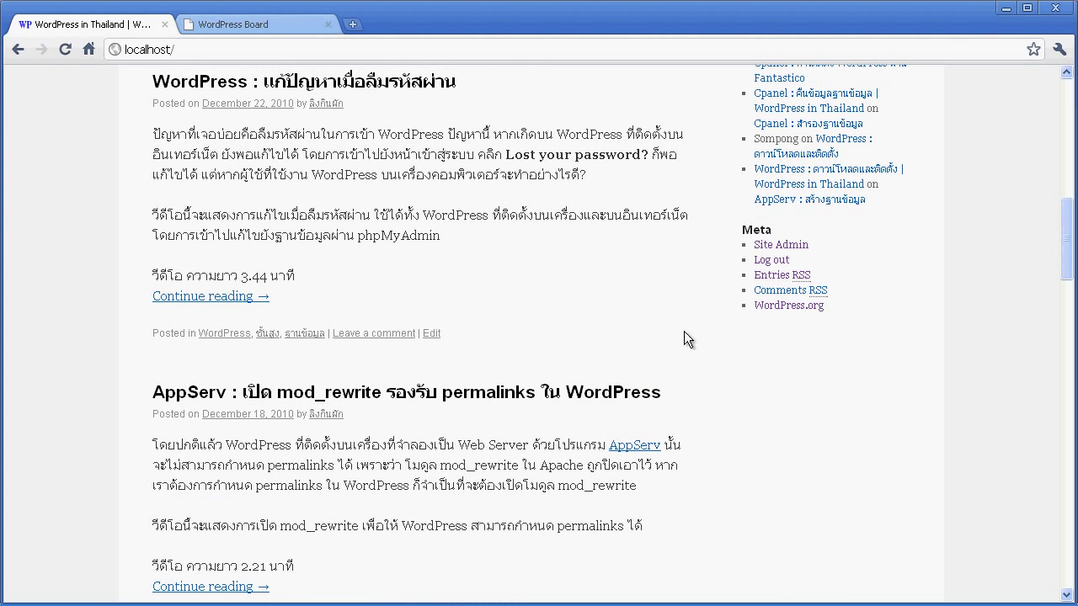
pyautogui.click(775, 245)
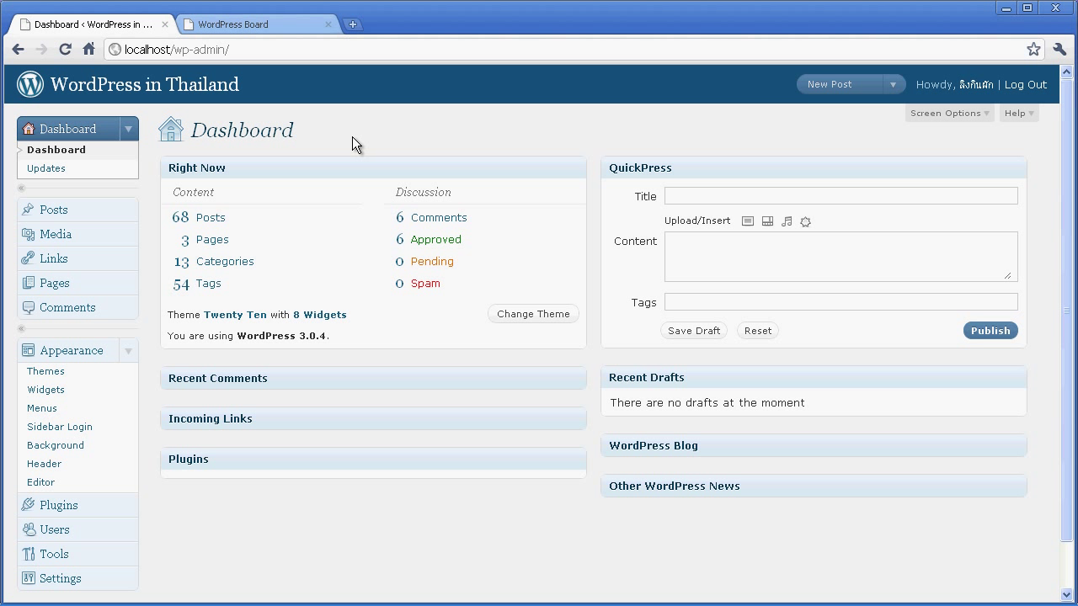
pyautogui.click(280, 26)
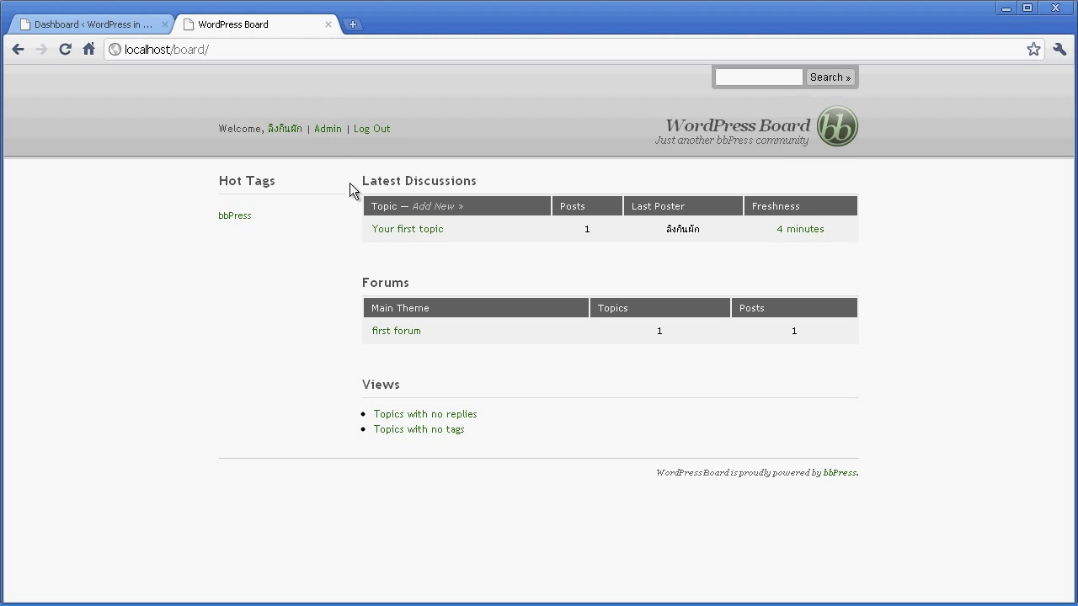